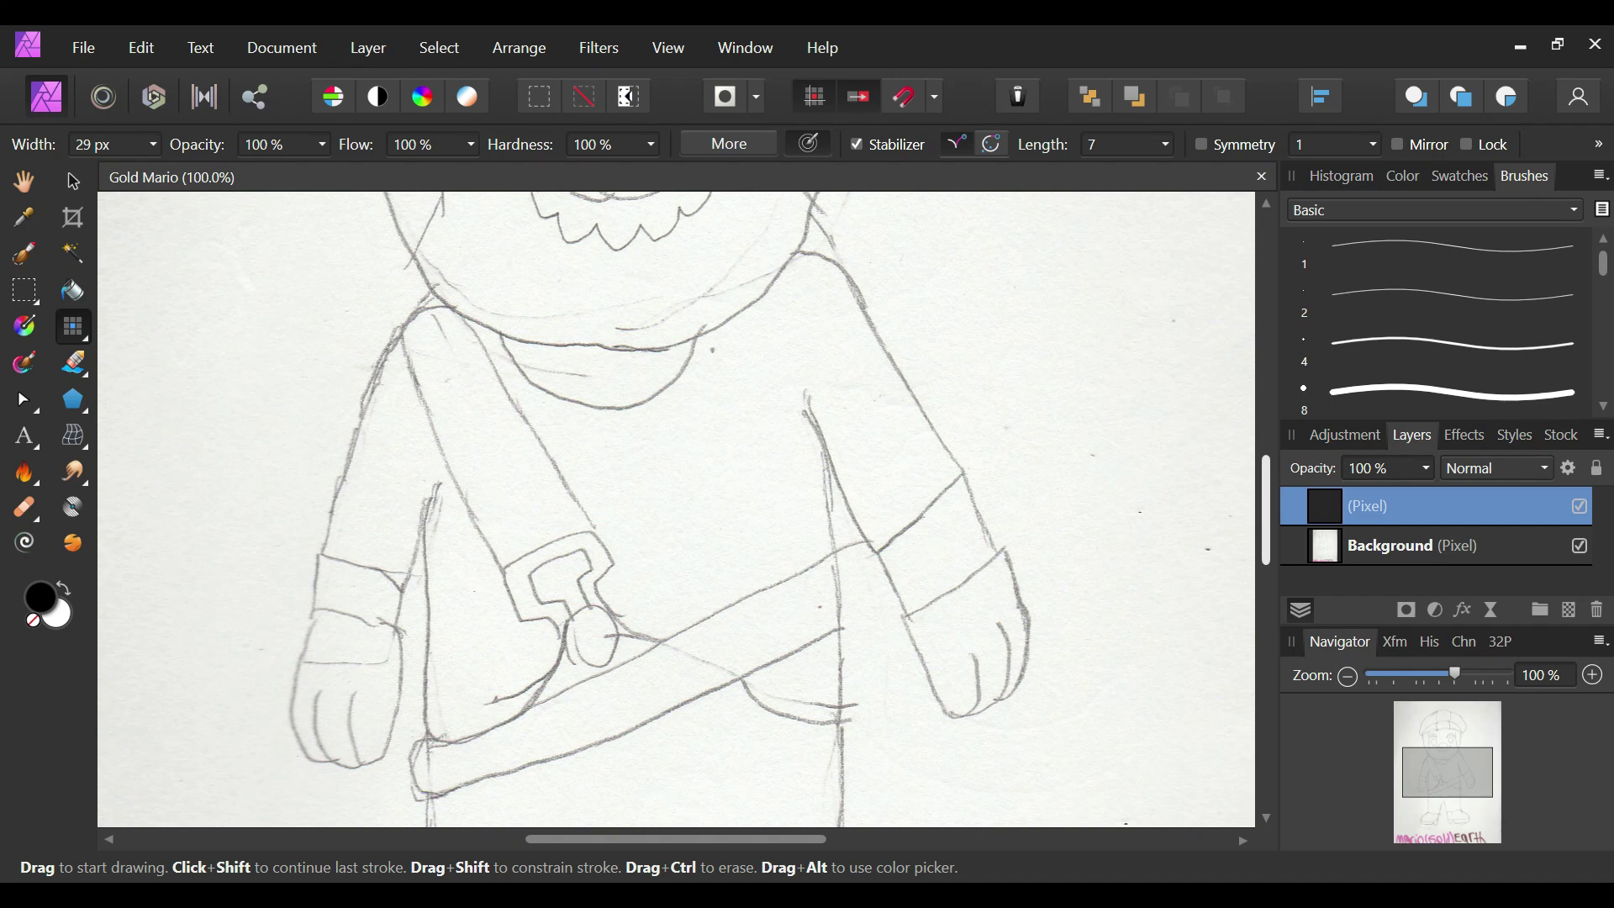
Step: Ink the left half of the cap brim's upper edge over the pencil sketch with the 29 px black brush
scroll(673, 504, up, 1)
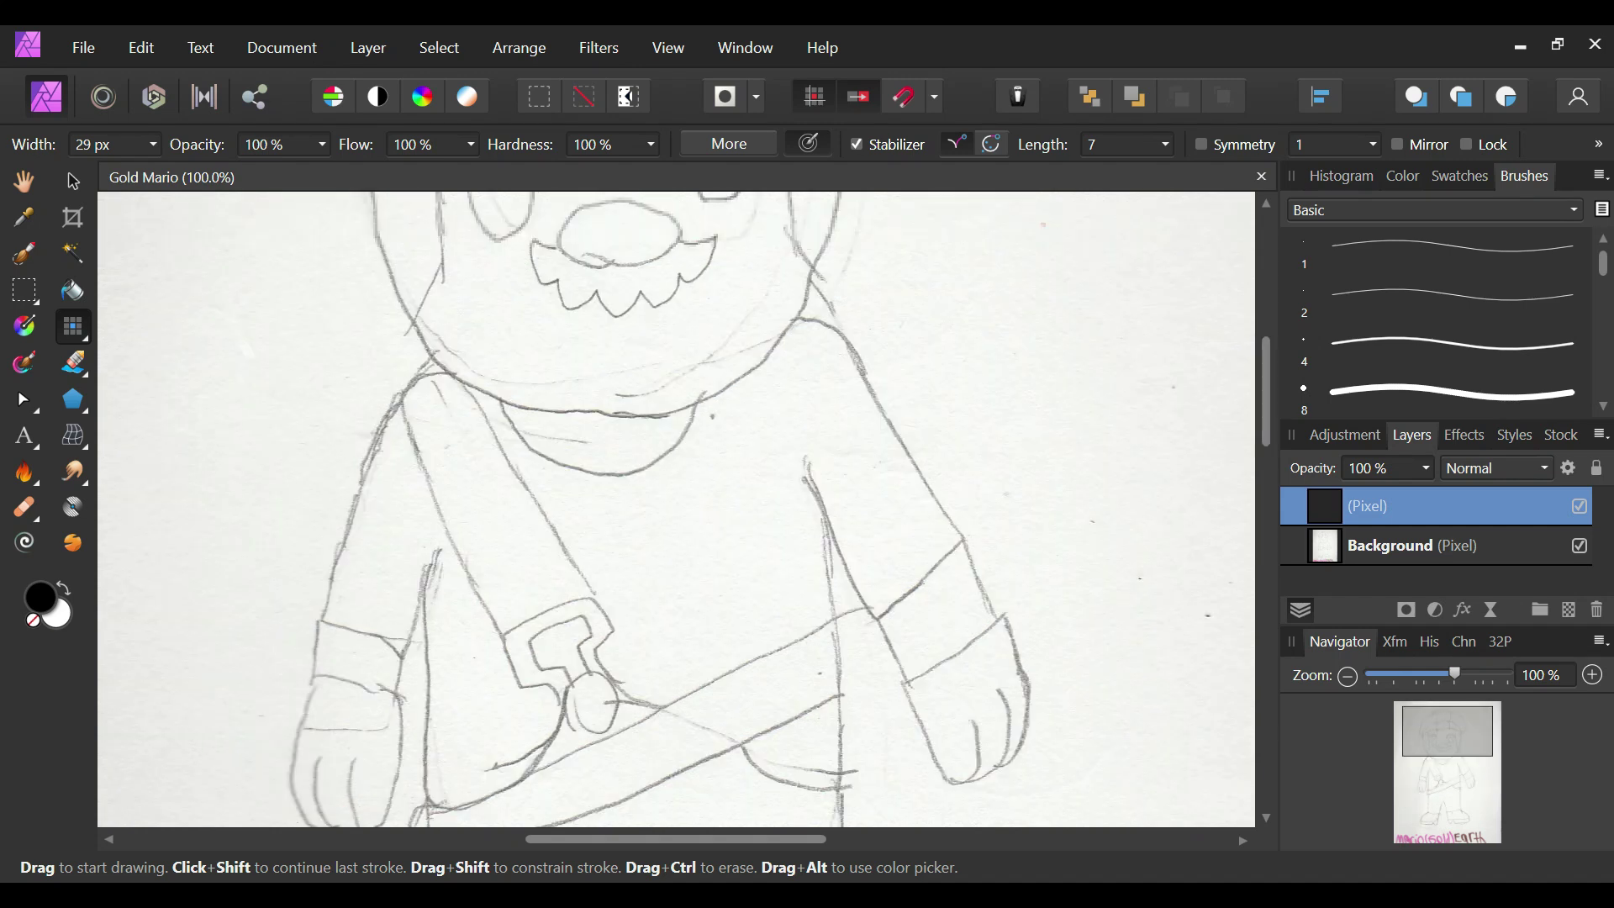
scroll(1254, 380, up, 10)
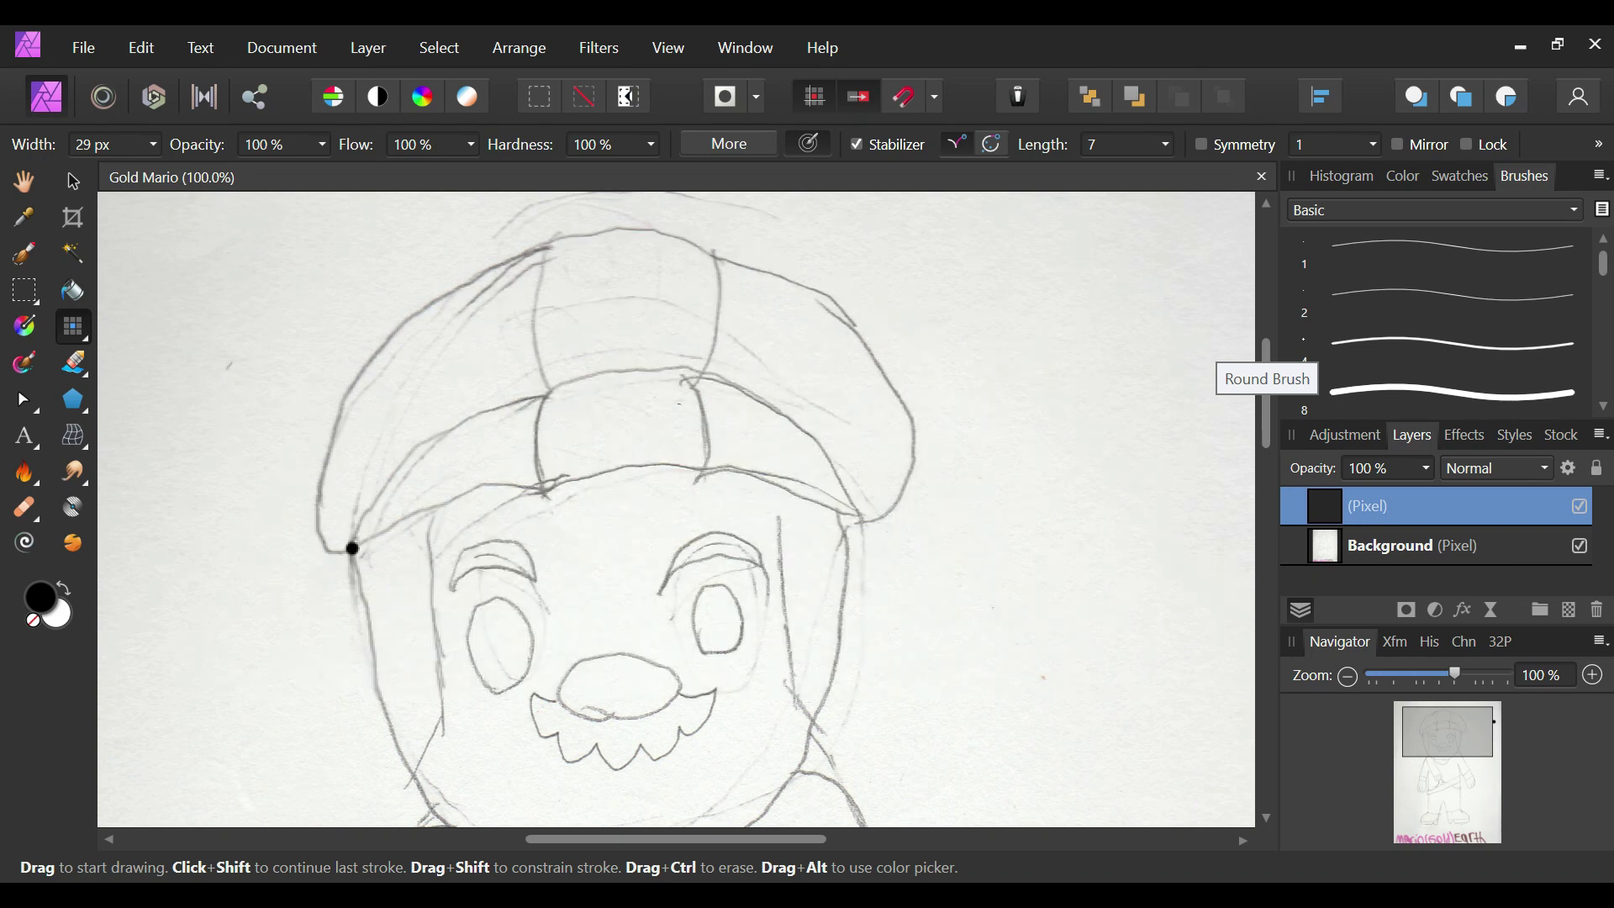
mouse_move(353, 548)
mouse_down()
mouse_move(392, 476)
mouse_move(450, 427)
mouse_move(595, 379)
mouse_move(756, 374)
mouse_move(809, 402)
mouse_up()
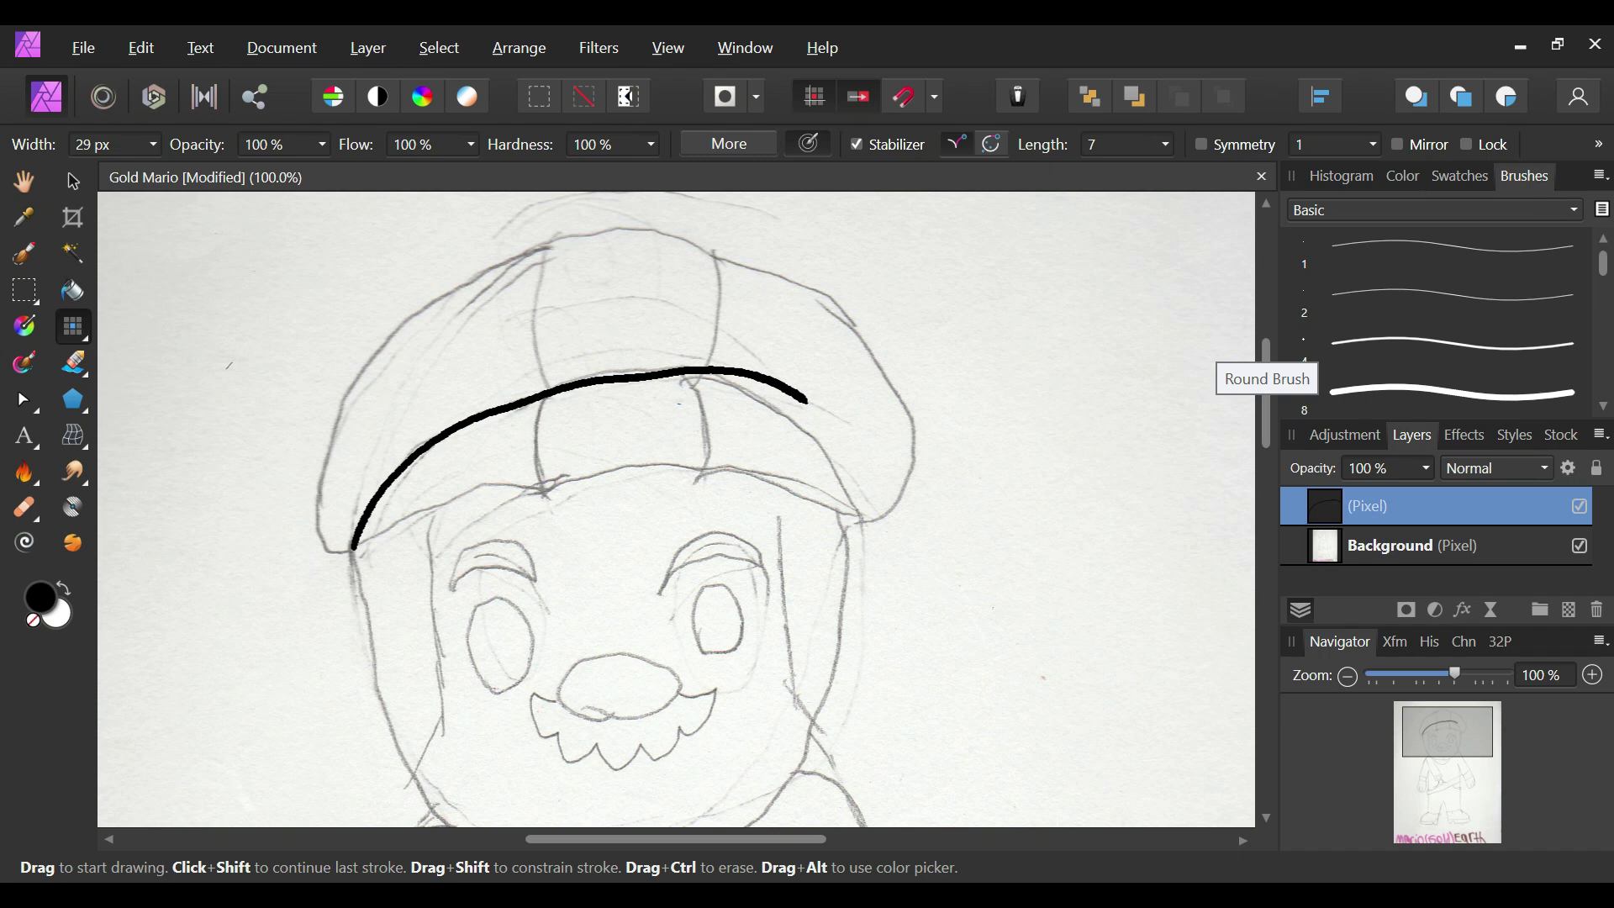
key(ctrl+z)
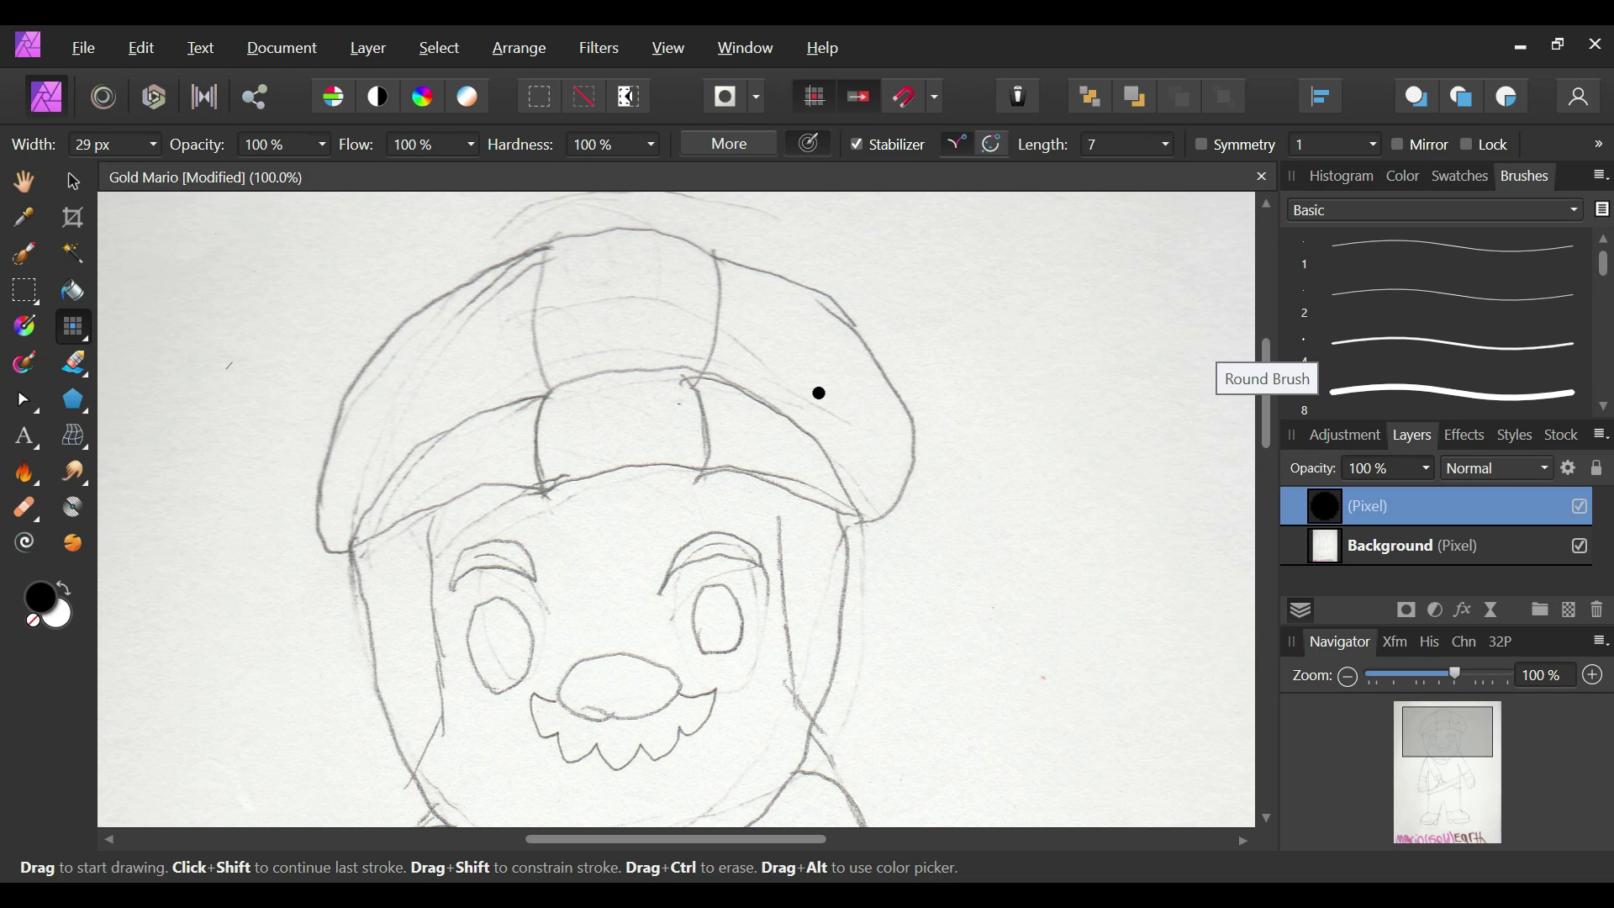
drag(624, 370, 508, 380)
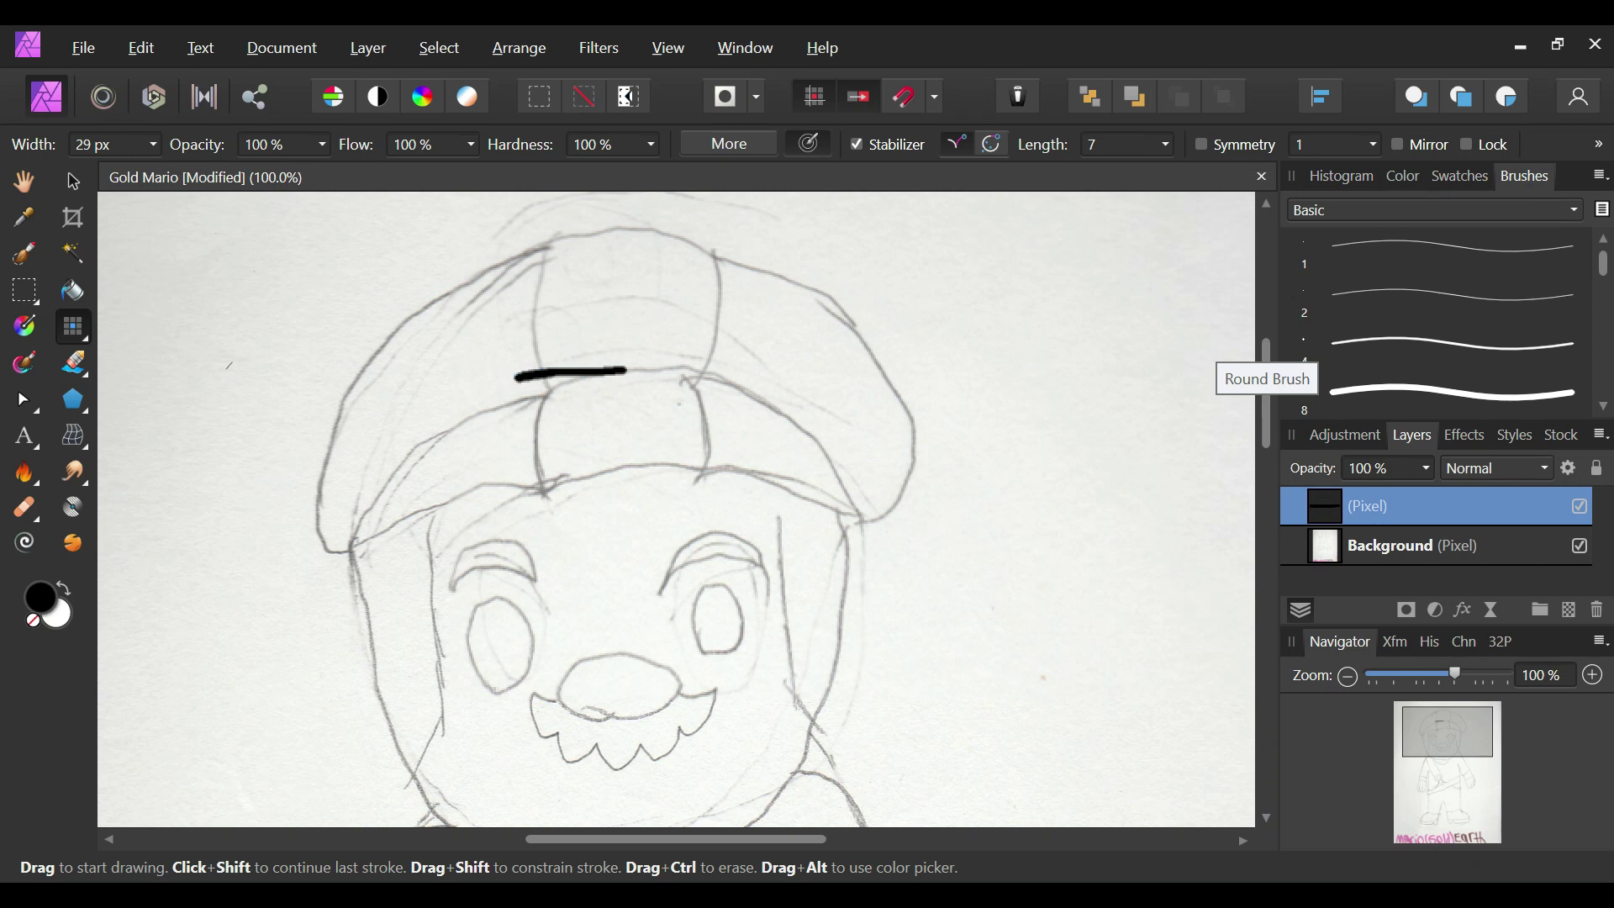
key(ctrl+z)
mouse_move(621, 374)
mouse_down()
mouse_move(471, 405)
mouse_move(403, 460)
mouse_move(352, 544)
mouse_up()
Step: Try to ink the right half of the cap brim's upper edge, undoing each stroke
mouse_move(619, 378)
mouse_down()
mouse_move(767, 397)
mouse_move(838, 443)
mouse_move(853, 497)
mouse_up()
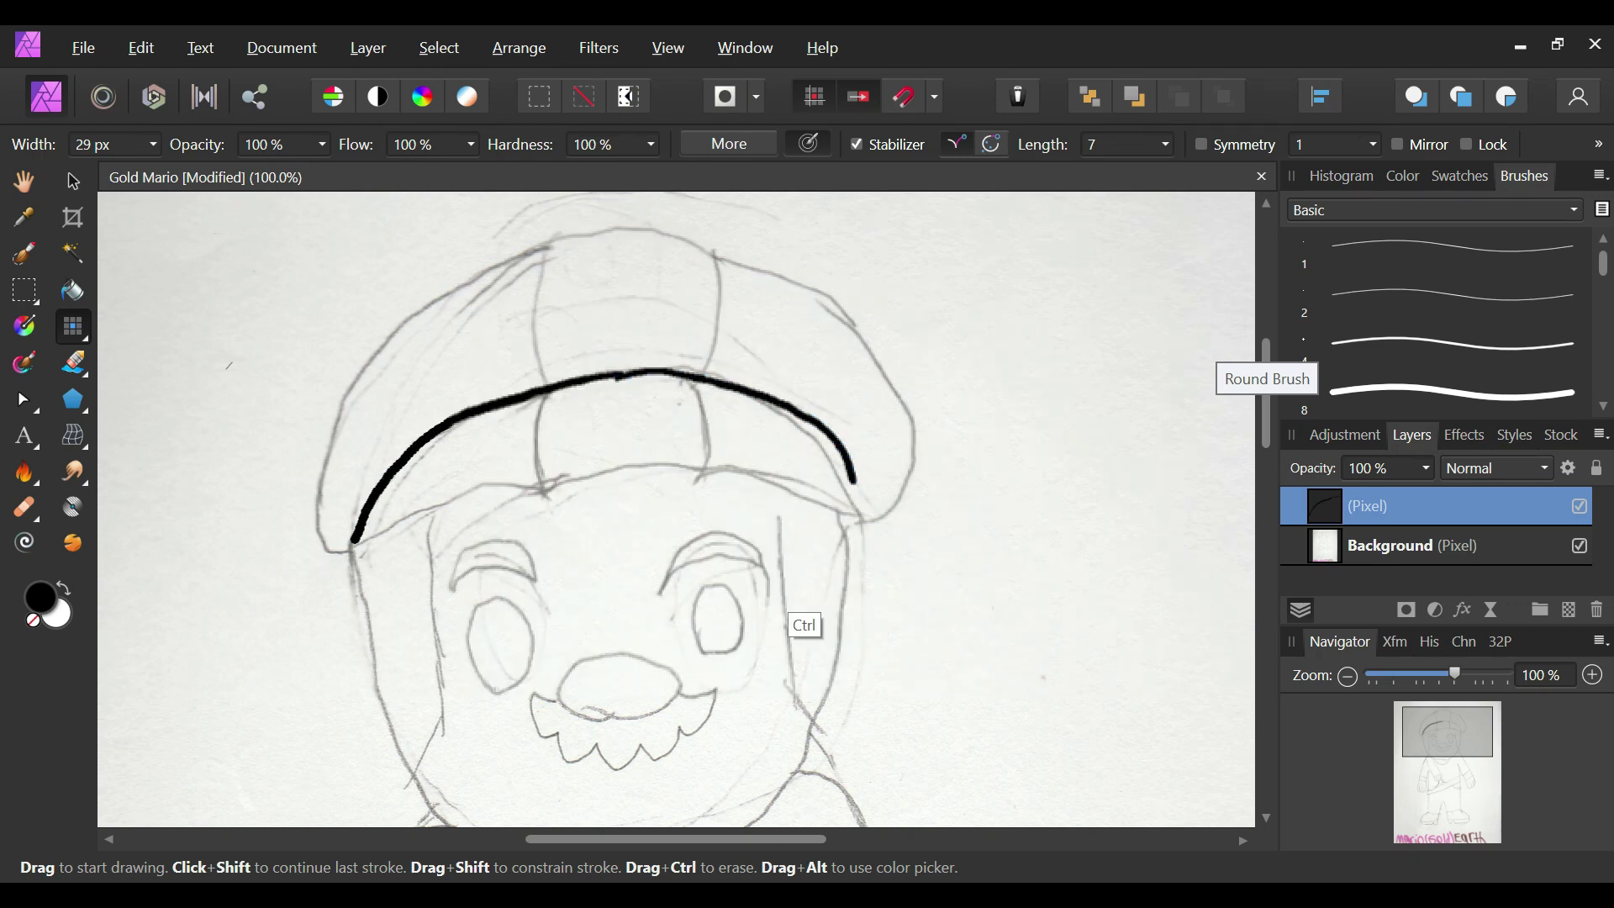
key(ctrl+z)
mouse_move(849, 543)
mouse_down()
mouse_move(850, 504)
mouse_move(826, 472)
mouse_move(711, 392)
mouse_up()
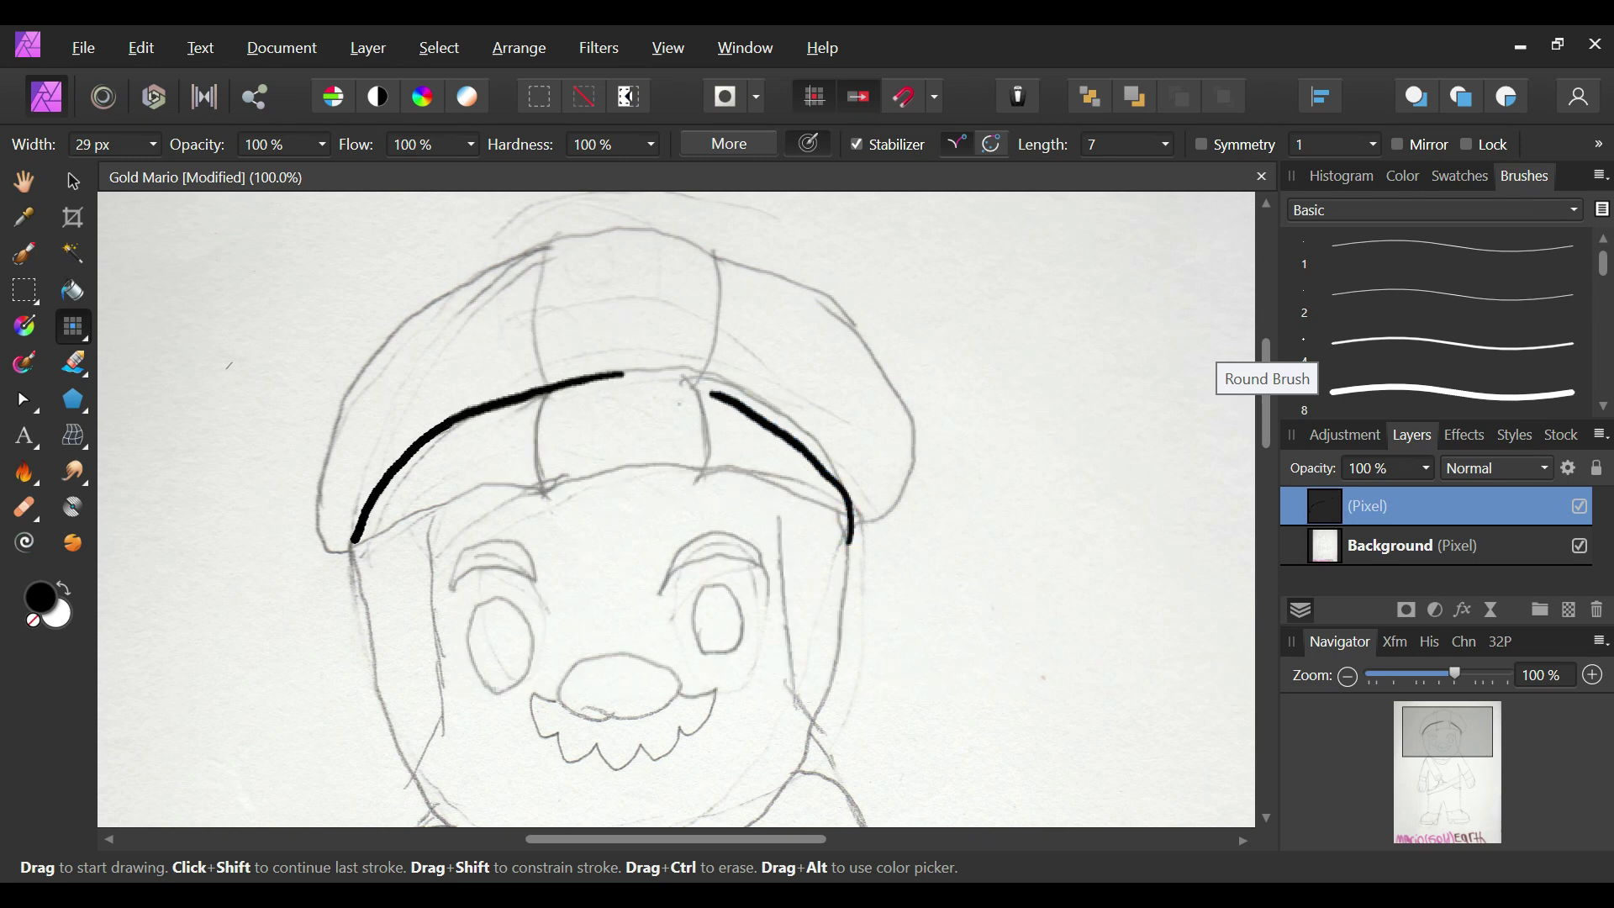
key(ctrl+z)
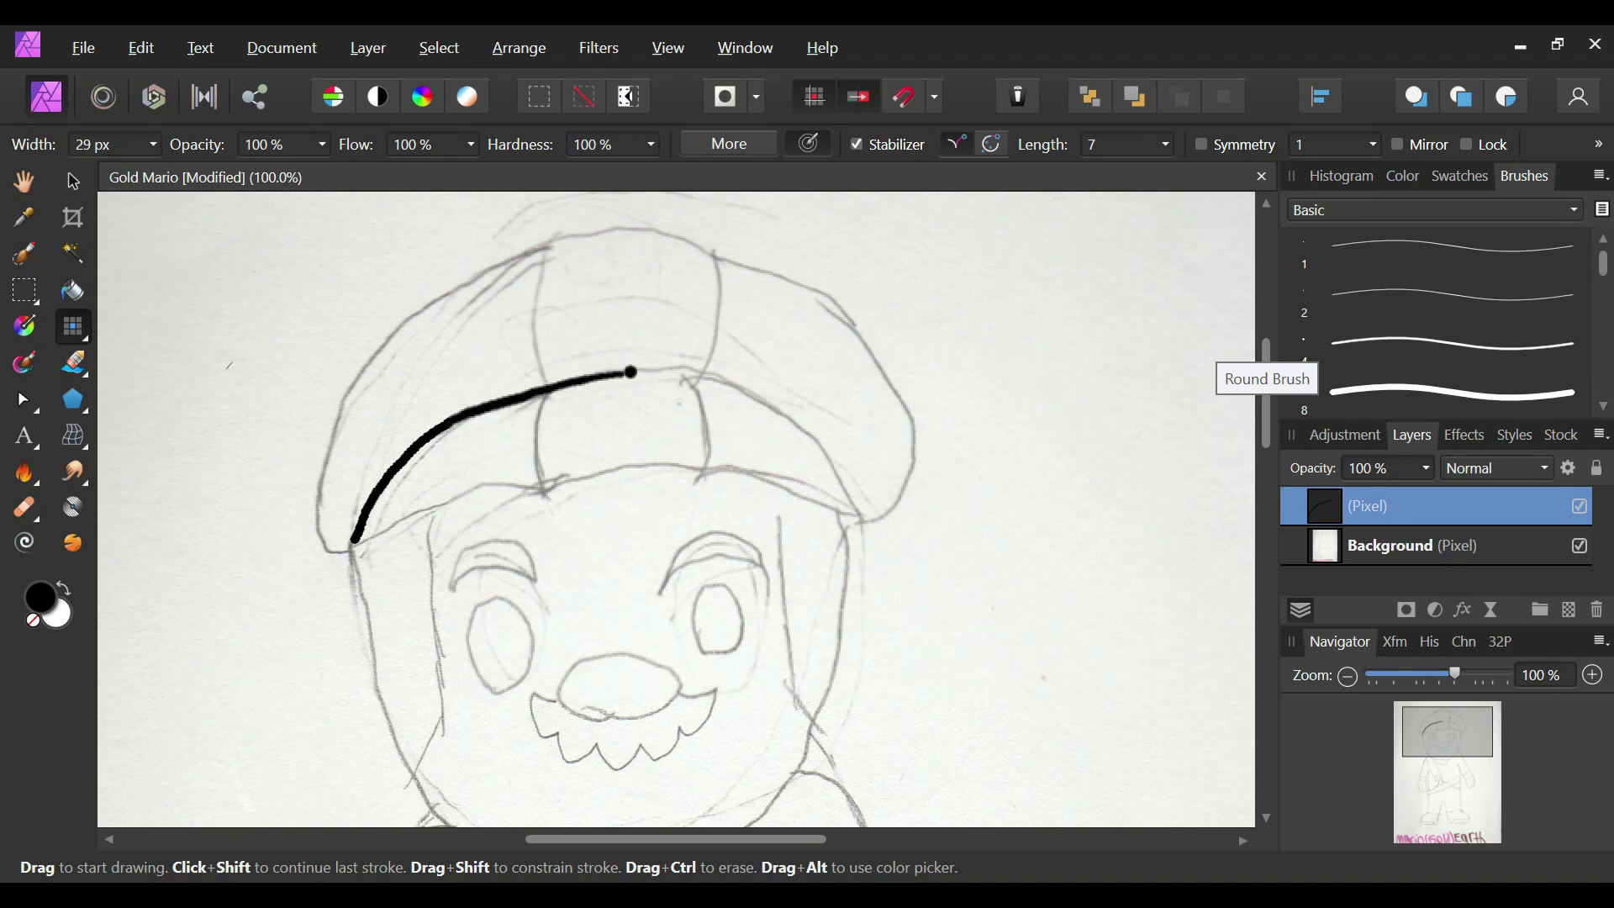
drag(635, 372, 711, 387)
key(ctrl+z)
mouse_move(626, 371)
mouse_down()
mouse_move(706, 389)
mouse_move(766, 429)
mouse_move(835, 528)
mouse_up()
key(ctrl+z)
drag(626, 370, 738, 398)
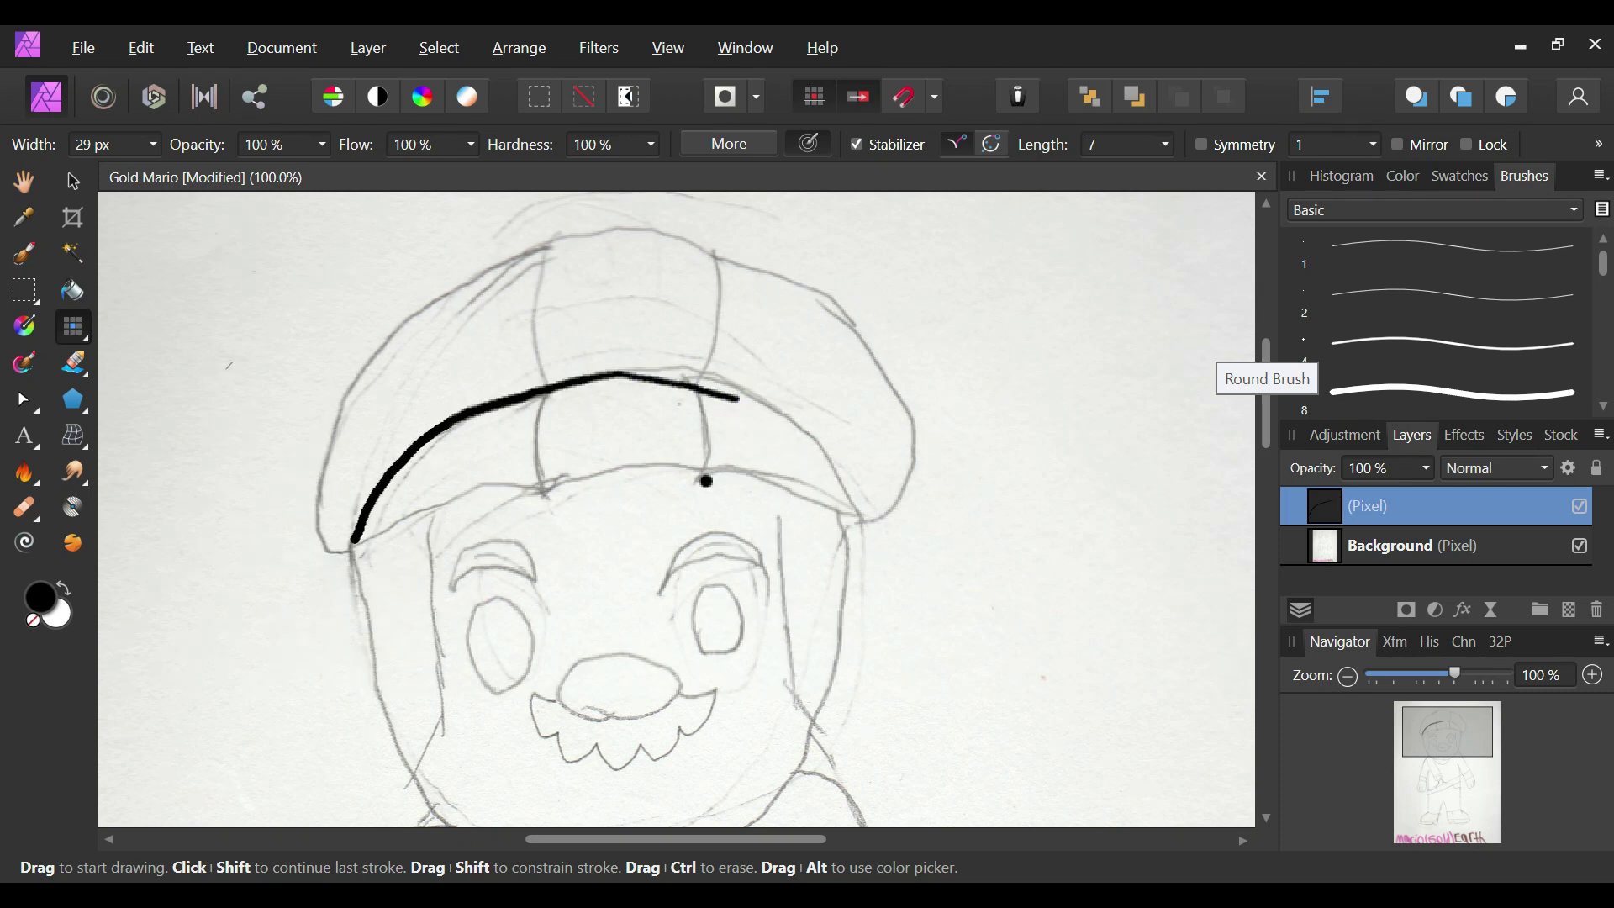
key(ctrl+z)
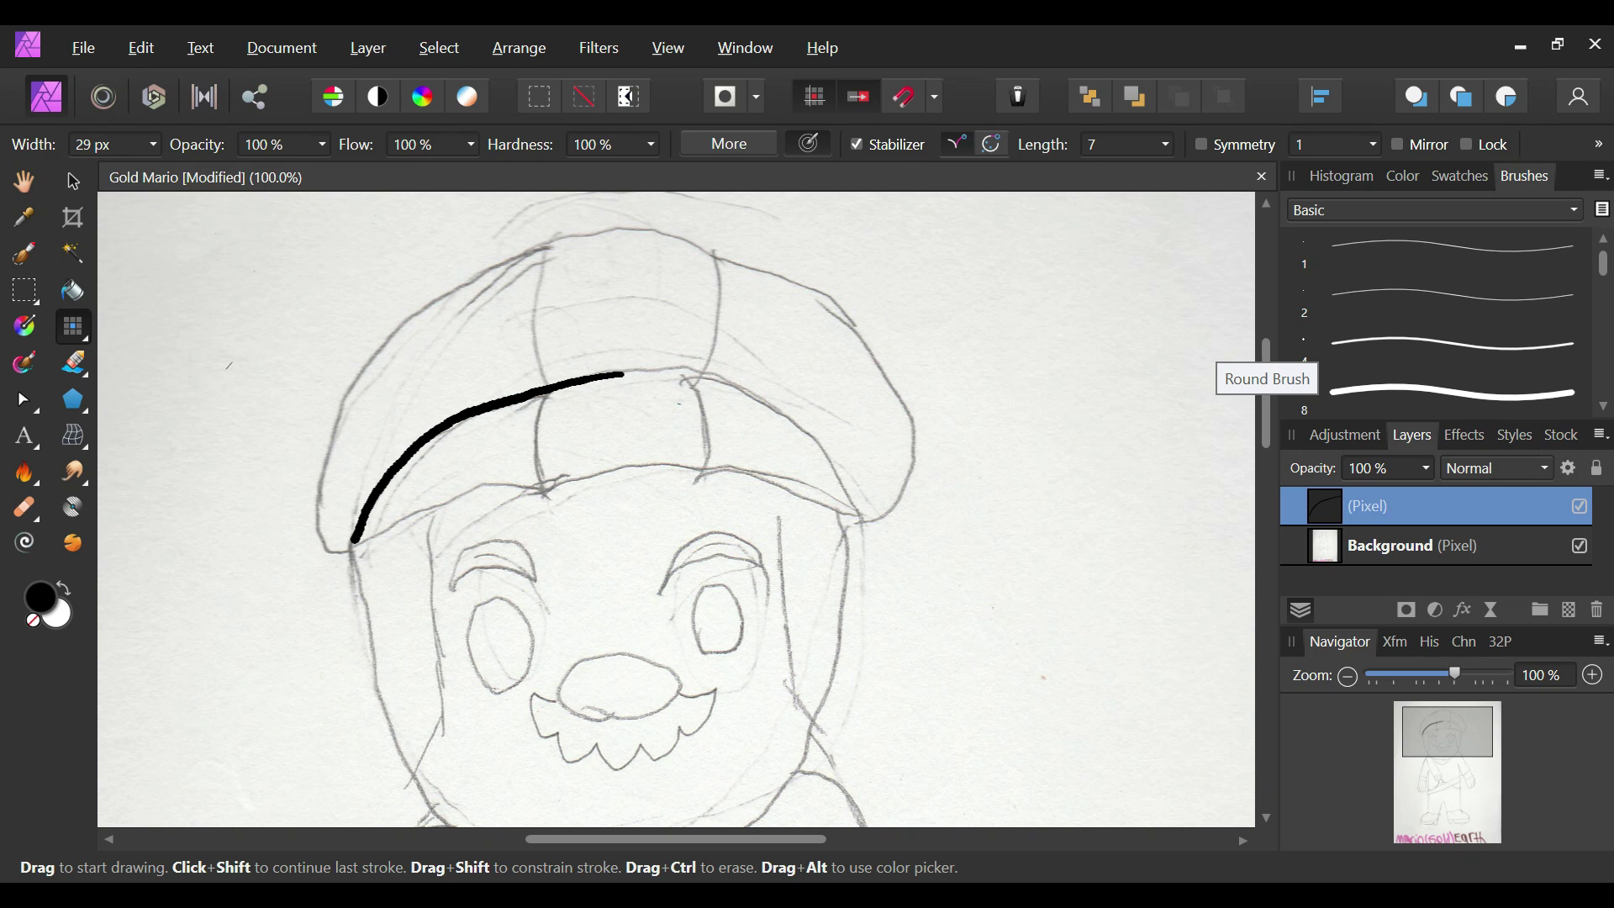
mouse_move(626, 371)
mouse_down()
mouse_move(776, 403)
mouse_move(857, 485)
mouse_up()
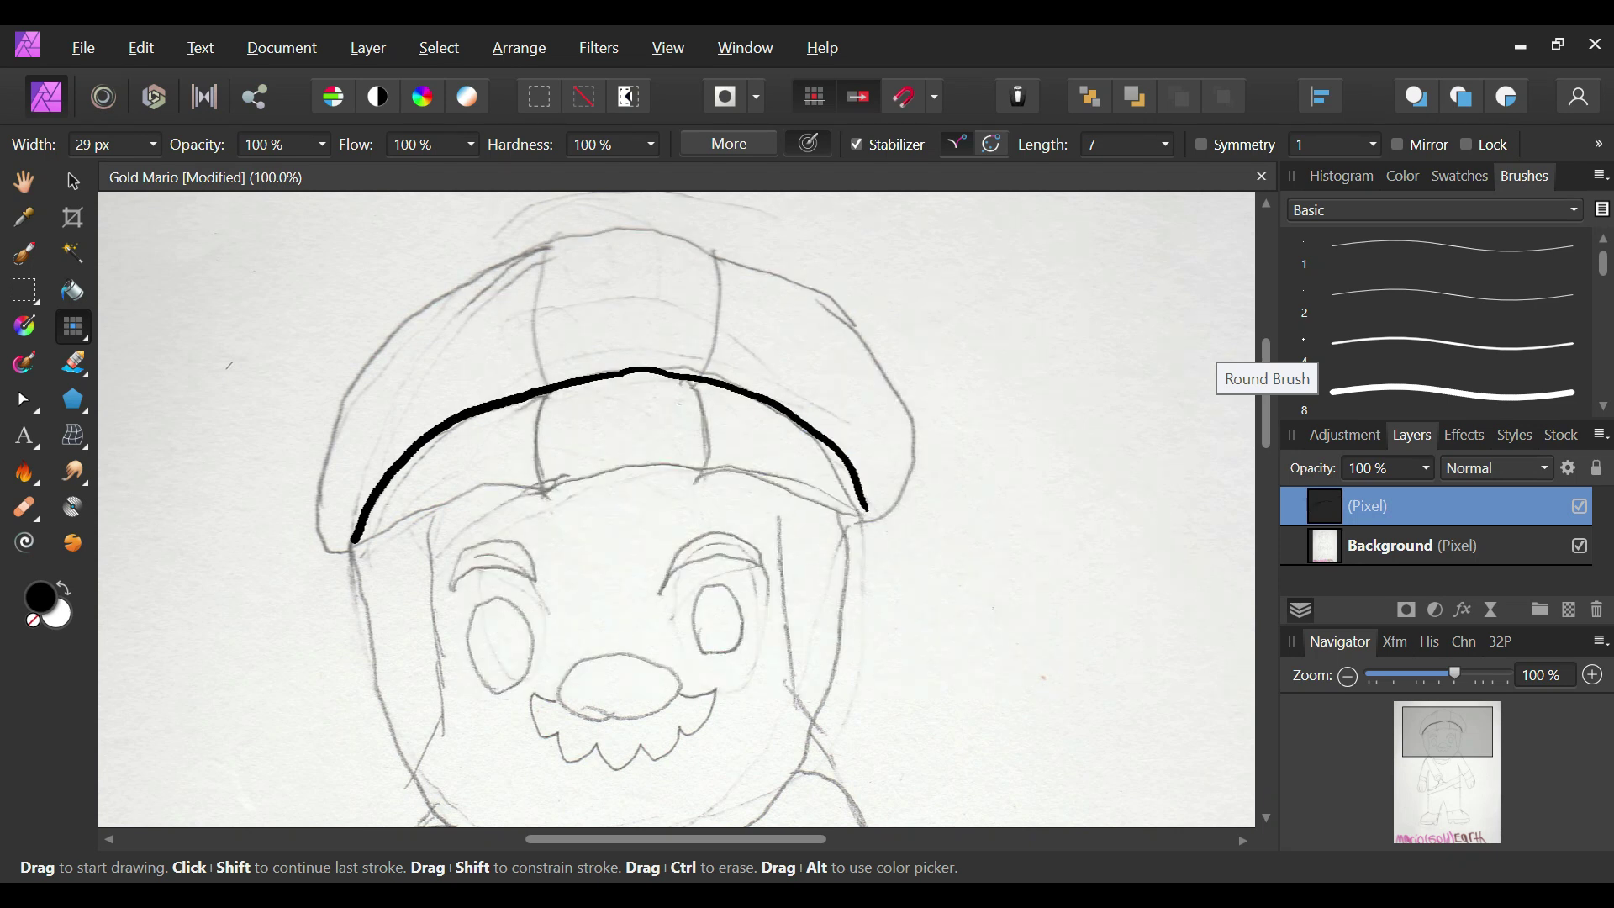
key(ctrl+z)
shift+click(633, 374)
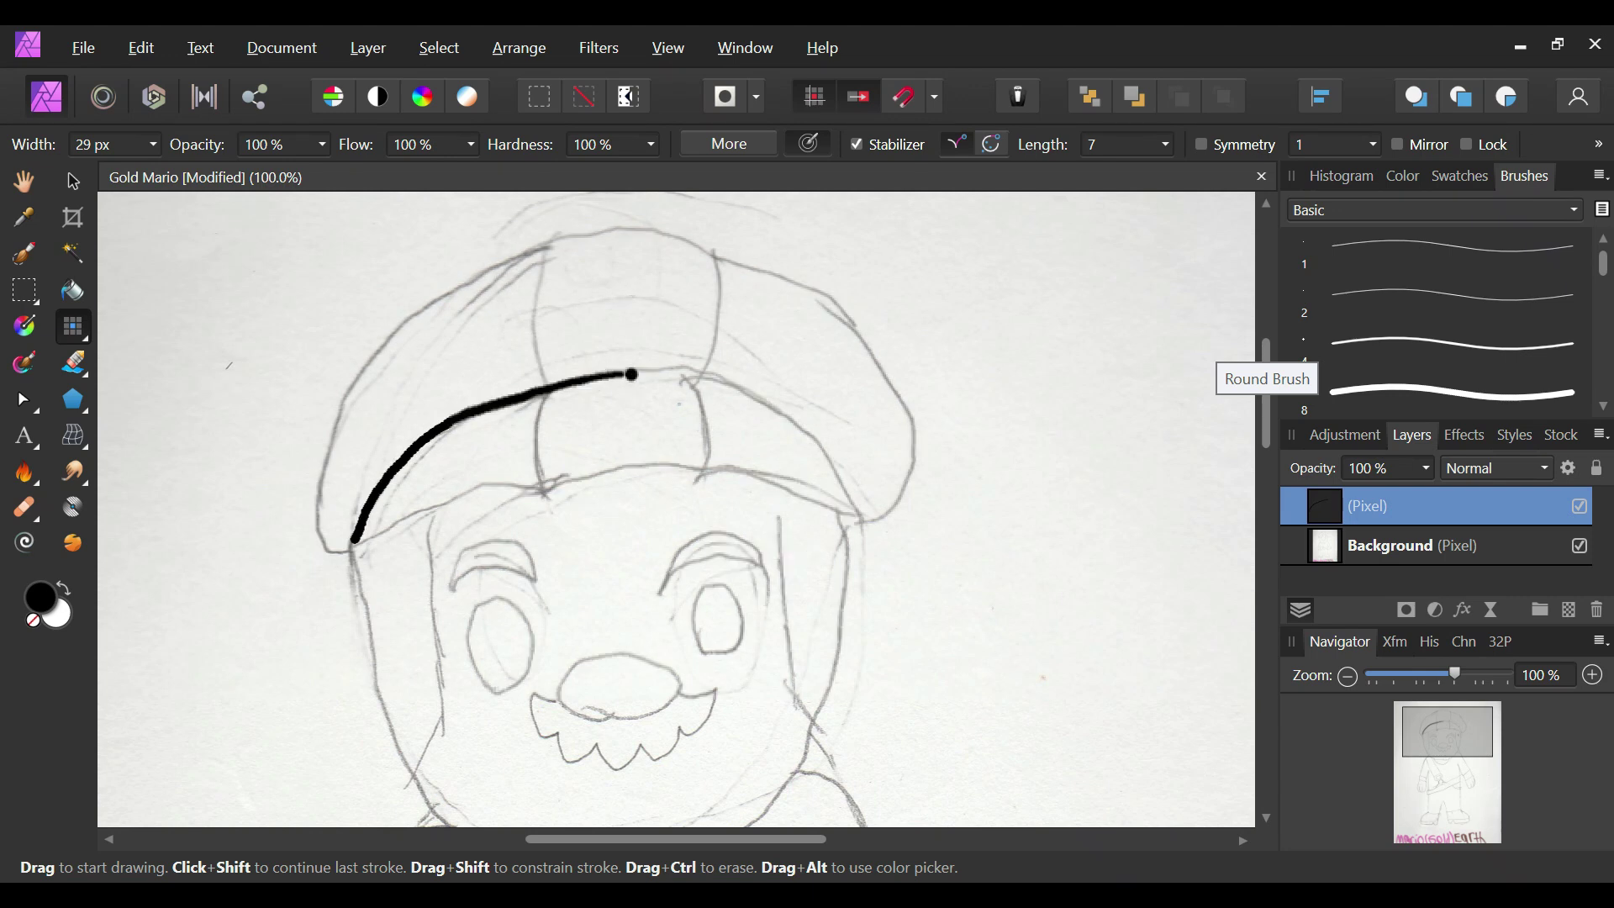
Step: Ink the remaining edges of the cap brim and the outer outline of the cap's crown
mouse_move(630, 371)
mouse_down()
mouse_move(706, 380)
mouse_move(796, 434)
mouse_move(857, 529)
mouse_move(833, 503)
mouse_move(683, 463)
mouse_move(477, 495)
mouse_move(359, 544)
mouse_up()
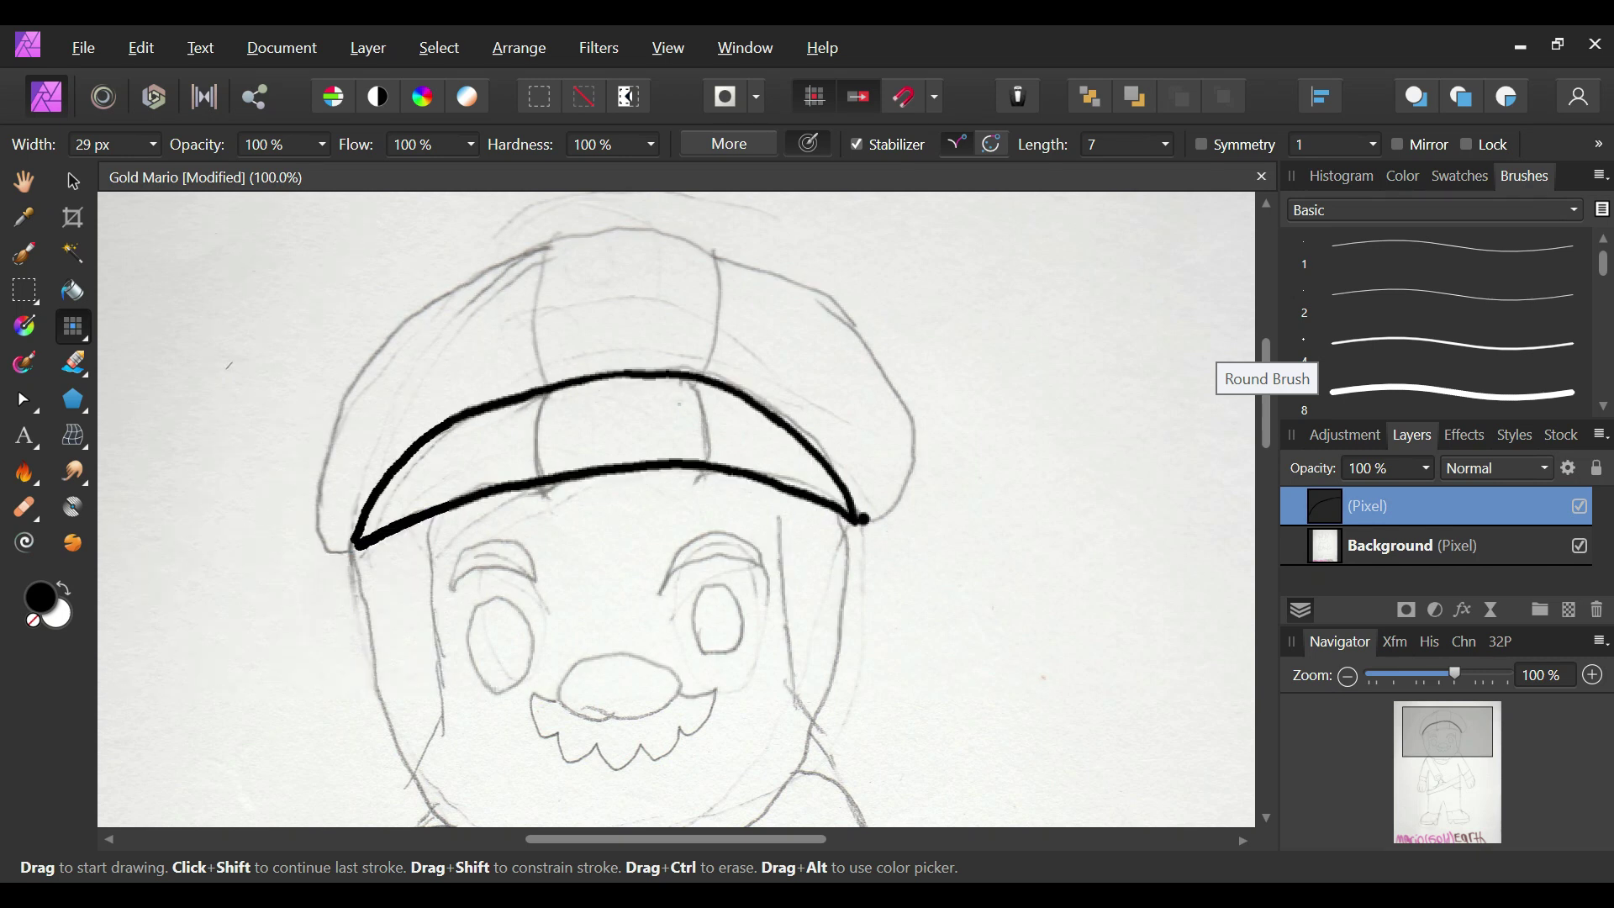
mouse_move(857, 525)
mouse_down()
mouse_move(897, 486)
mouse_move(888, 373)
mouse_move(777, 275)
mouse_move(674, 237)
mouse_move(596, 232)
mouse_move(472, 279)
mouse_move(353, 390)
mouse_move(301, 530)
mouse_move(347, 550)
mouse_up()
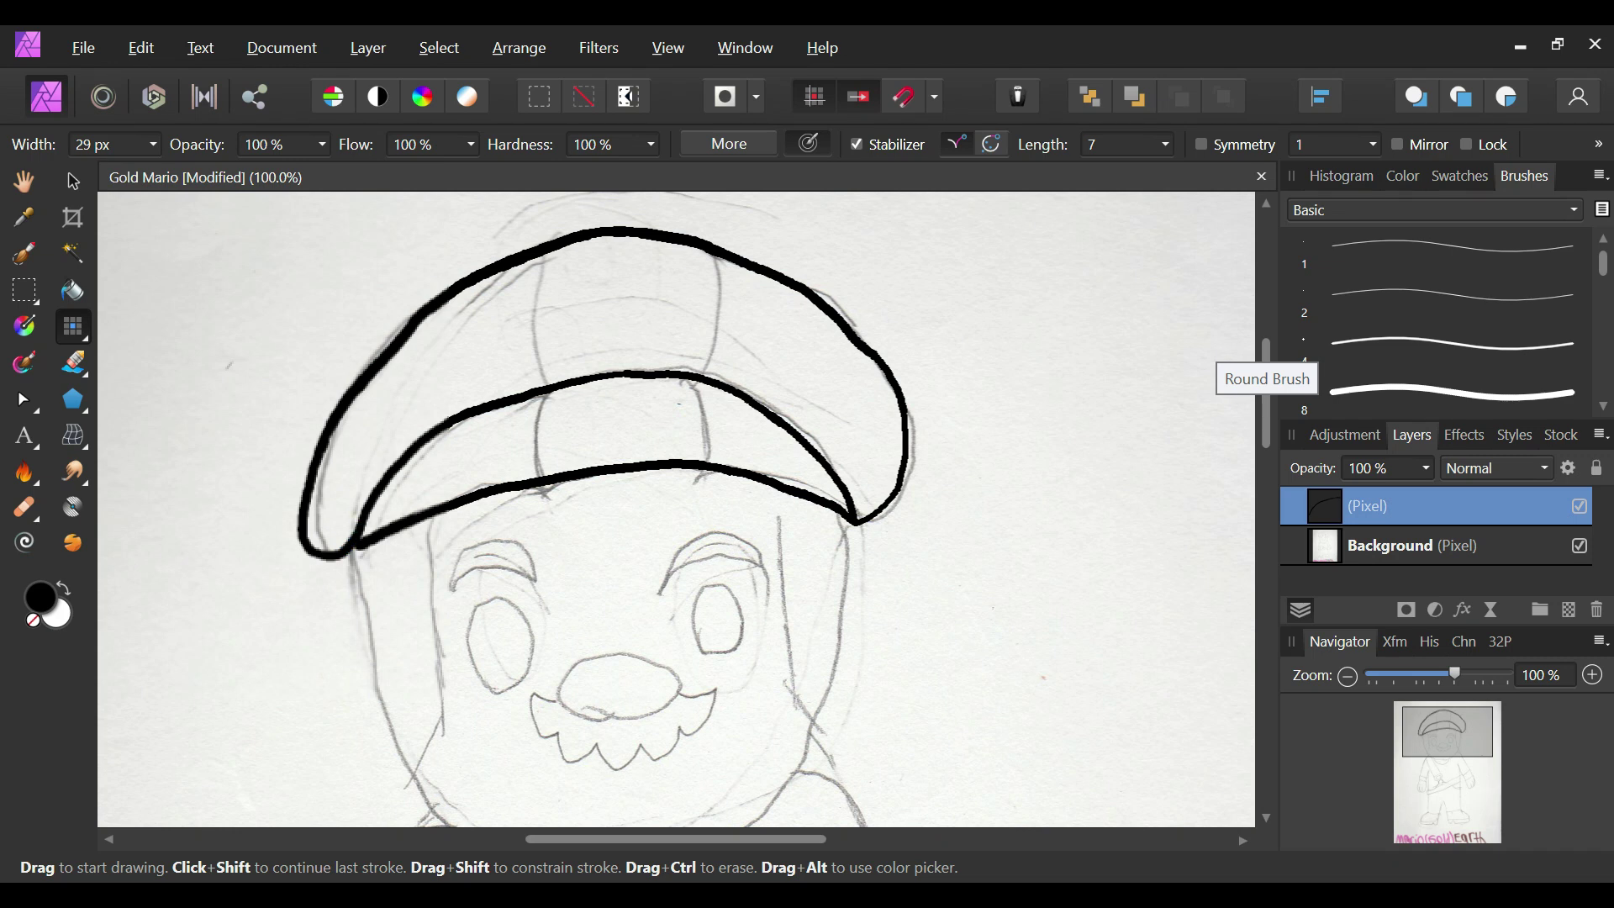
Step: Ink the outlines of both sideburns hanging below the cap along the sides of the face
scroll(1266, 395, down, 3)
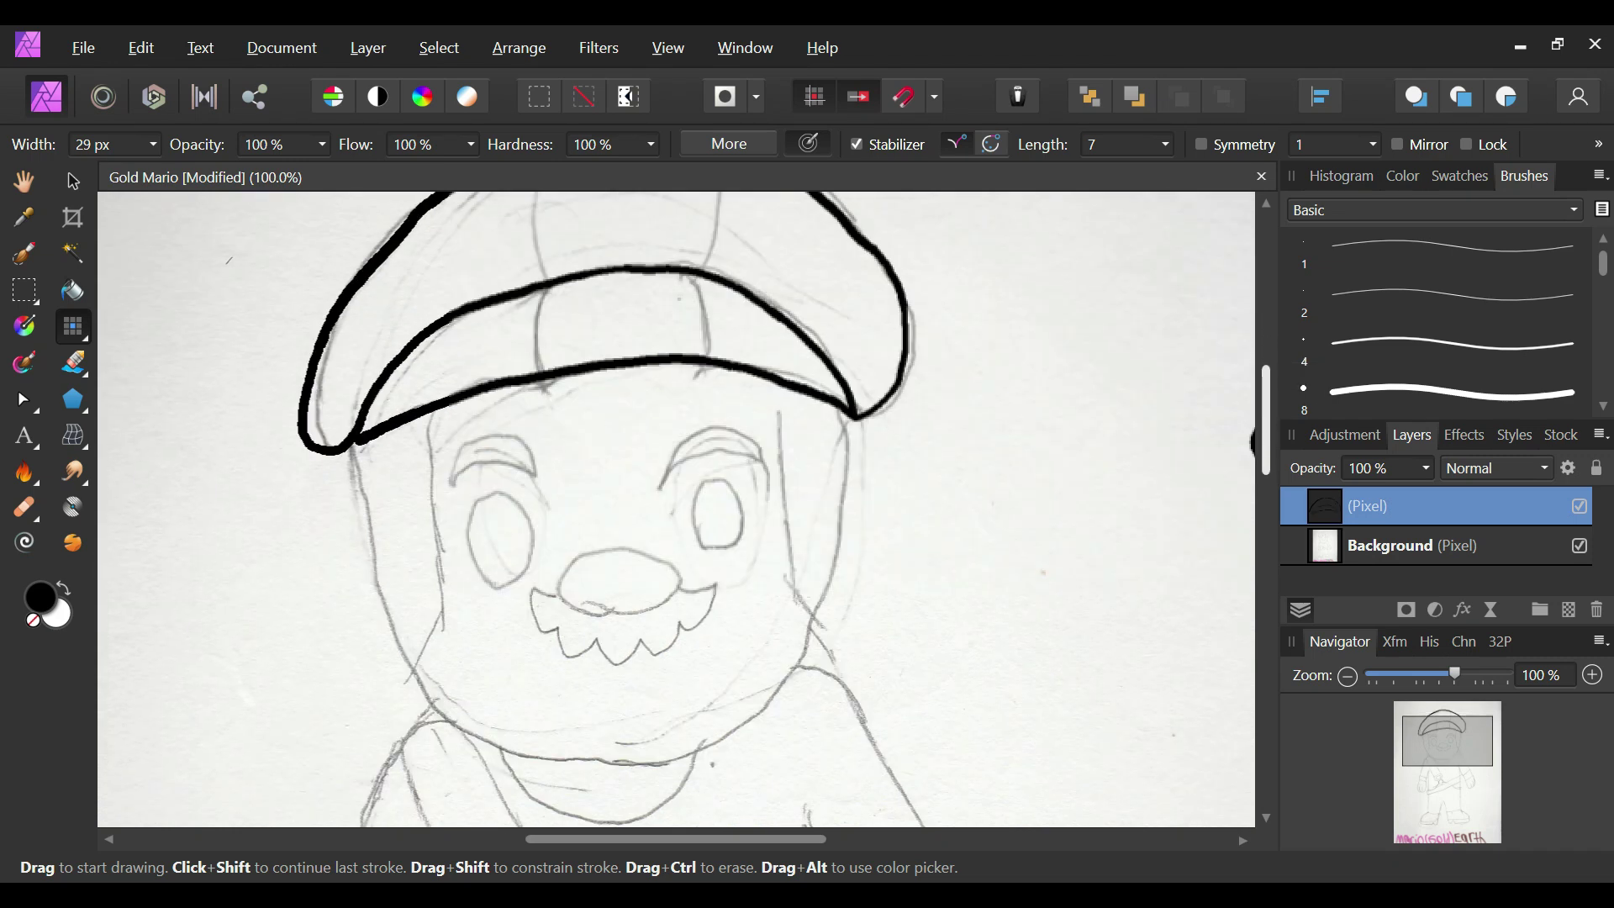
mouse_move(435, 364)
mouse_down()
mouse_move(444, 544)
mouse_move(415, 610)
mouse_move(378, 543)
mouse_move(353, 389)
mouse_up()
mouse_move(781, 321)
mouse_down()
mouse_move(788, 499)
mouse_move(818, 559)
mouse_move(850, 356)
mouse_up()
Step: Ink the jaw and chin line between the two sideburn tips and save the document
mouse_move(425, 639)
mouse_down()
mouse_move(515, 696)
mouse_move(628, 700)
mouse_move(715, 662)
mouse_move(798, 590)
mouse_up()
key(ctrl+z)
click(805, 565)
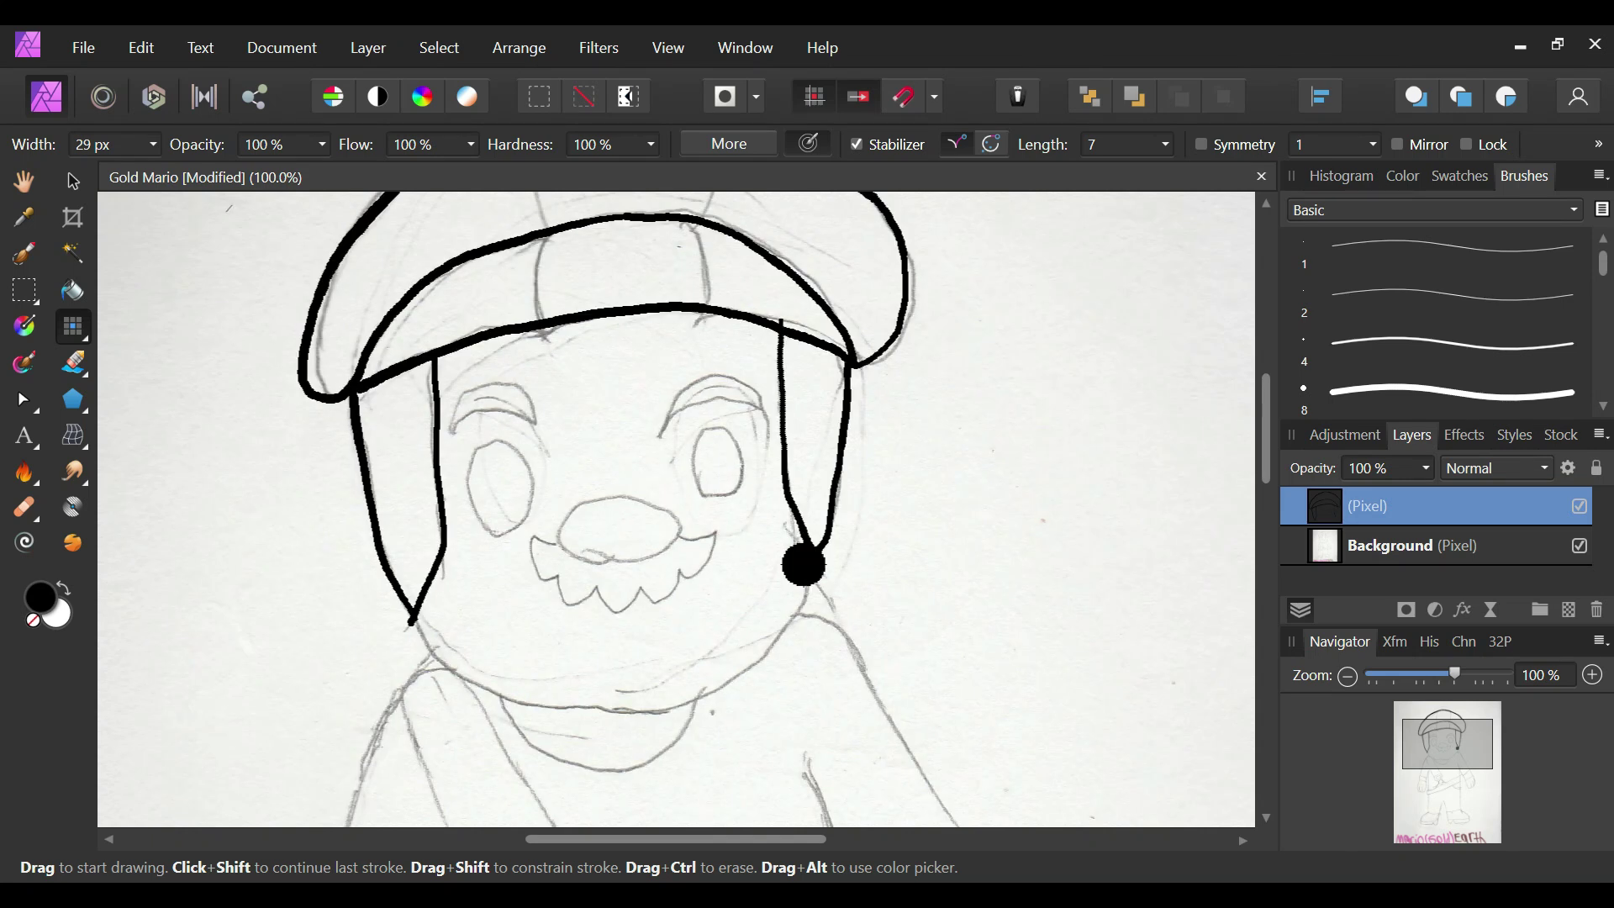
key(ctrl+z)
mouse_move(413, 622)
mouse_down()
mouse_move(483, 690)
mouse_move(619, 711)
mouse_move(732, 673)
mouse_move(797, 617)
mouse_move(815, 561)
mouse_up()
key(ctrl+s)
click(809, 565)
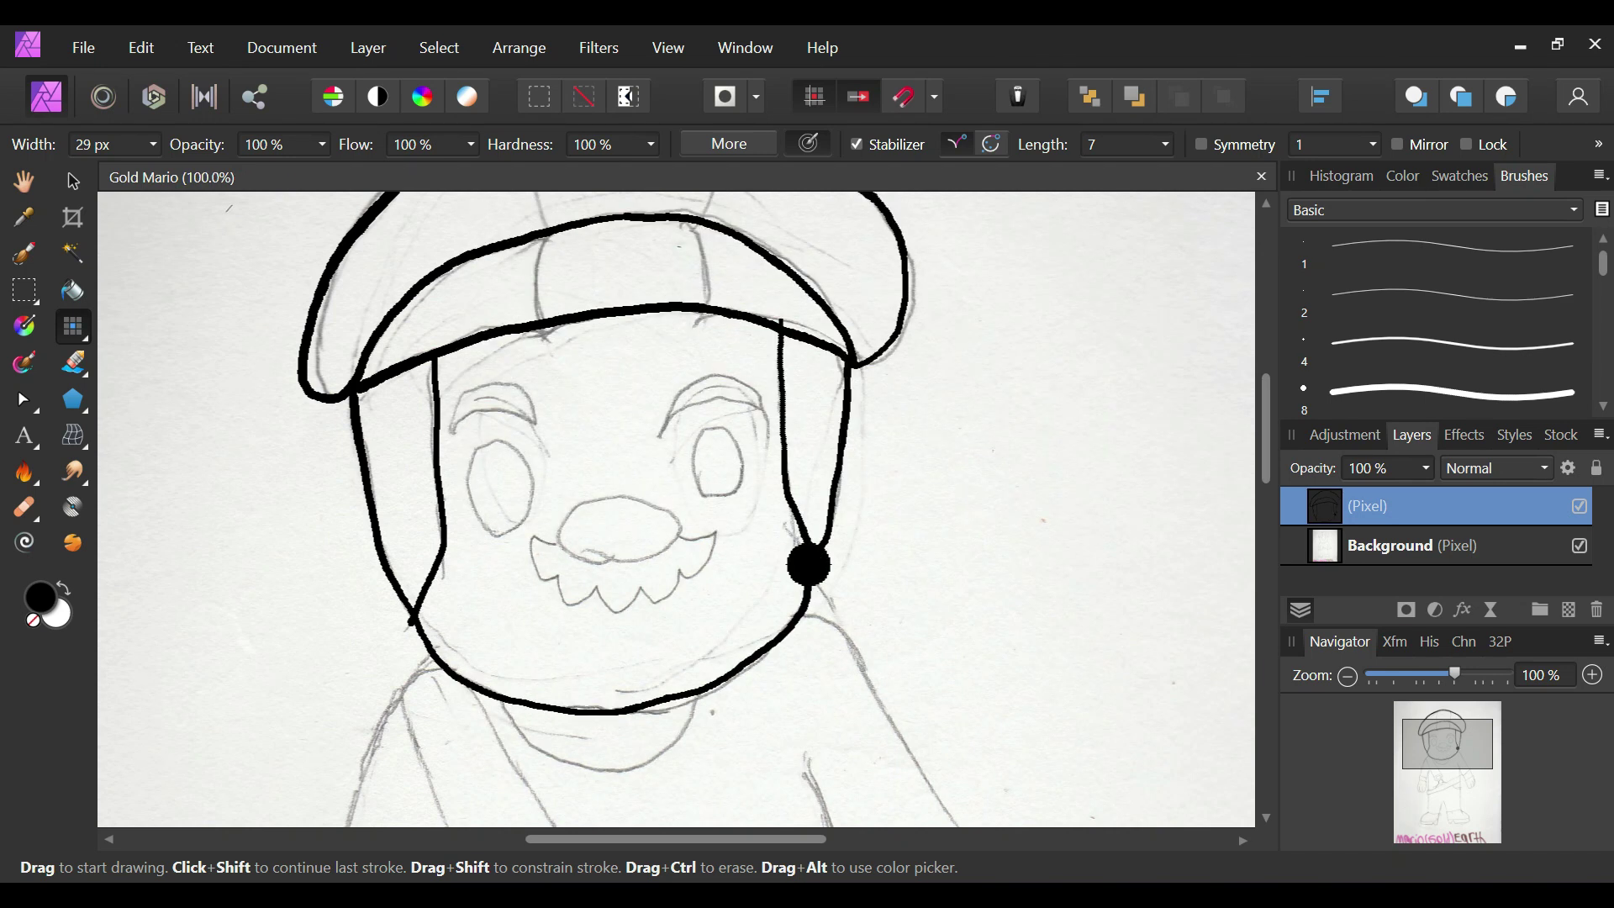
key(ctrl+z)
mouse_move(454, 434)
mouse_down()
mouse_move(532, 431)
mouse_move(515, 388)
mouse_move(482, 384)
mouse_move(454, 436)
mouse_up()
key(ctrl+z)
key(ctrl+z)
key(ctrl+z)
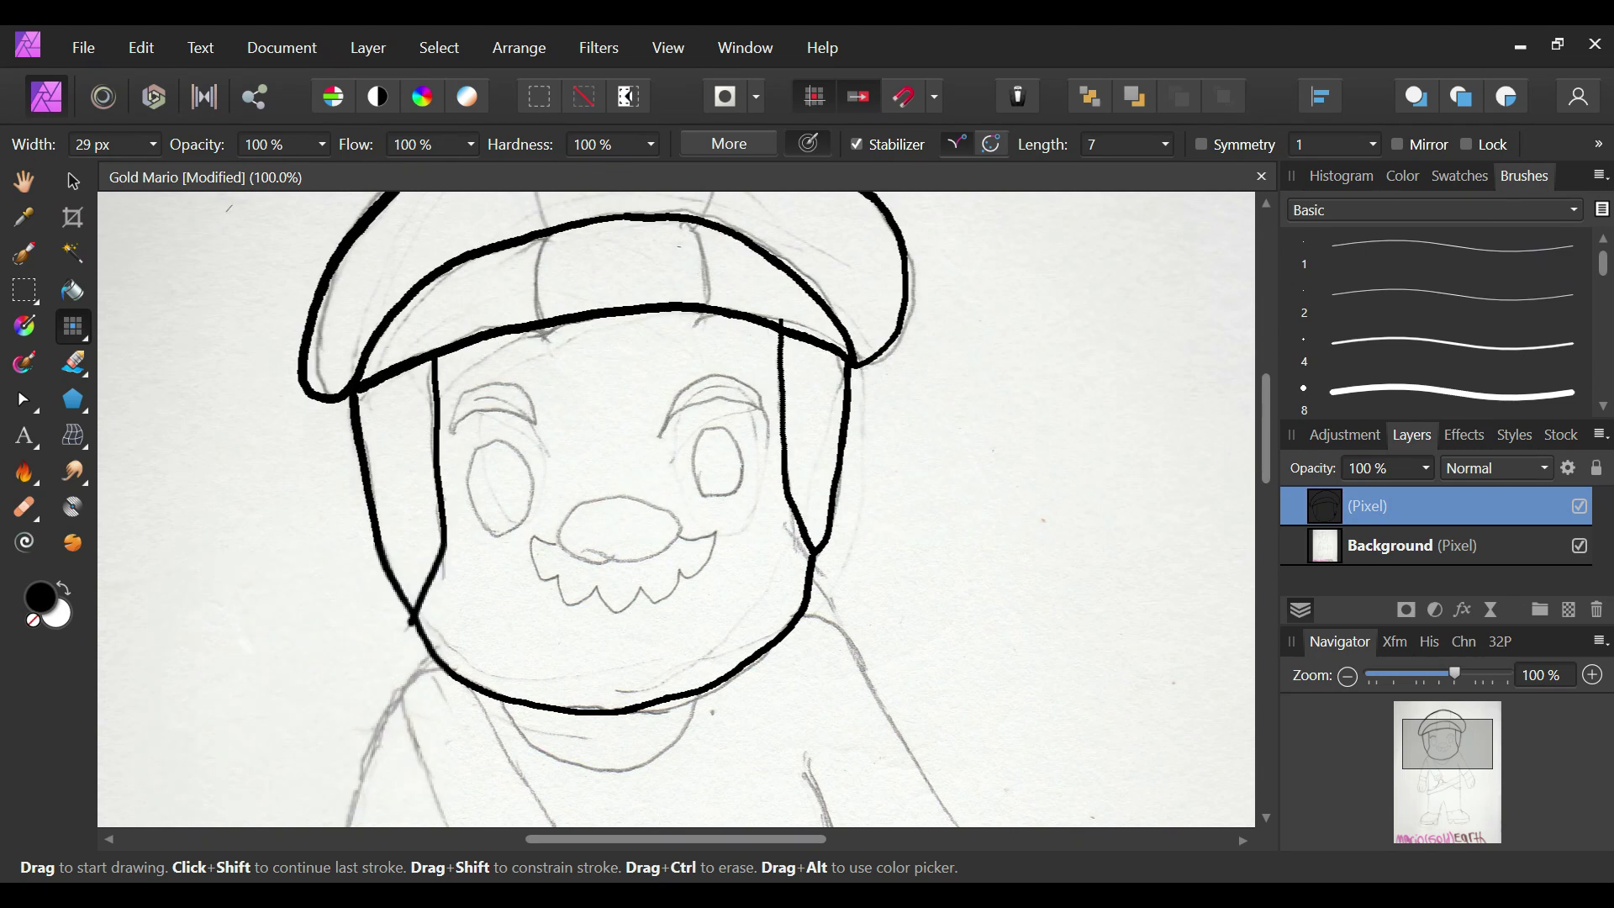
Step: Save the document and ink the closed outline of the left eyebrow
key(ctrl+s)
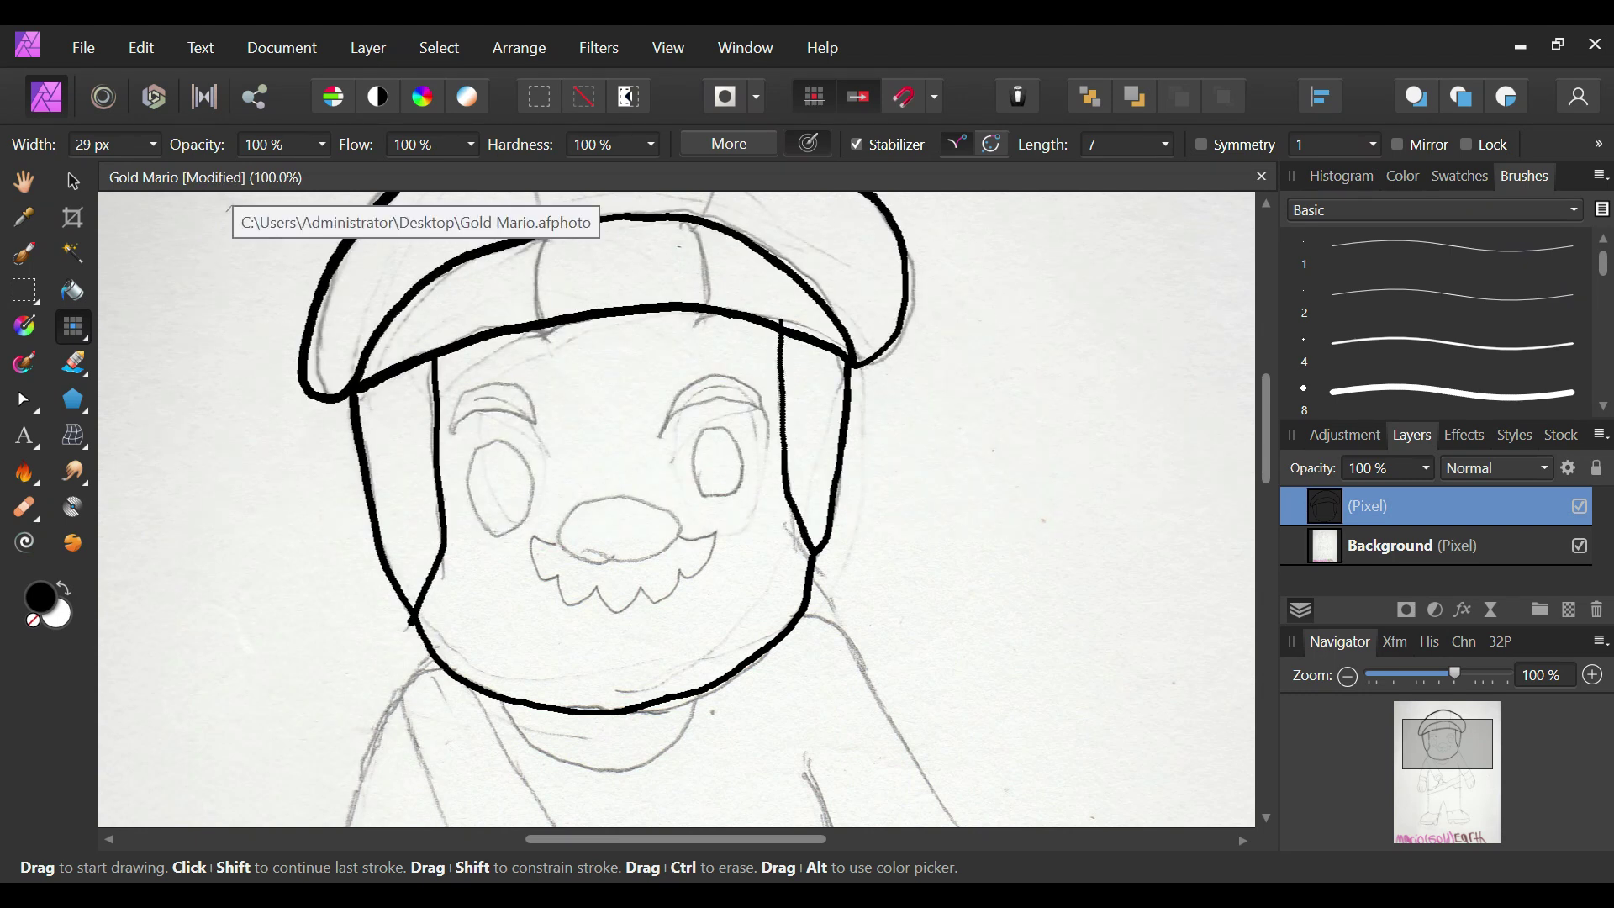
mouse_move(454, 435)
mouse_down()
mouse_move(529, 426)
mouse_move(519, 394)
mouse_move(483, 384)
mouse_move(451, 438)
mouse_up()
Step: Try to ink the outline of the right eyebrow, undoing each version
drag(682, 419, 681, 418)
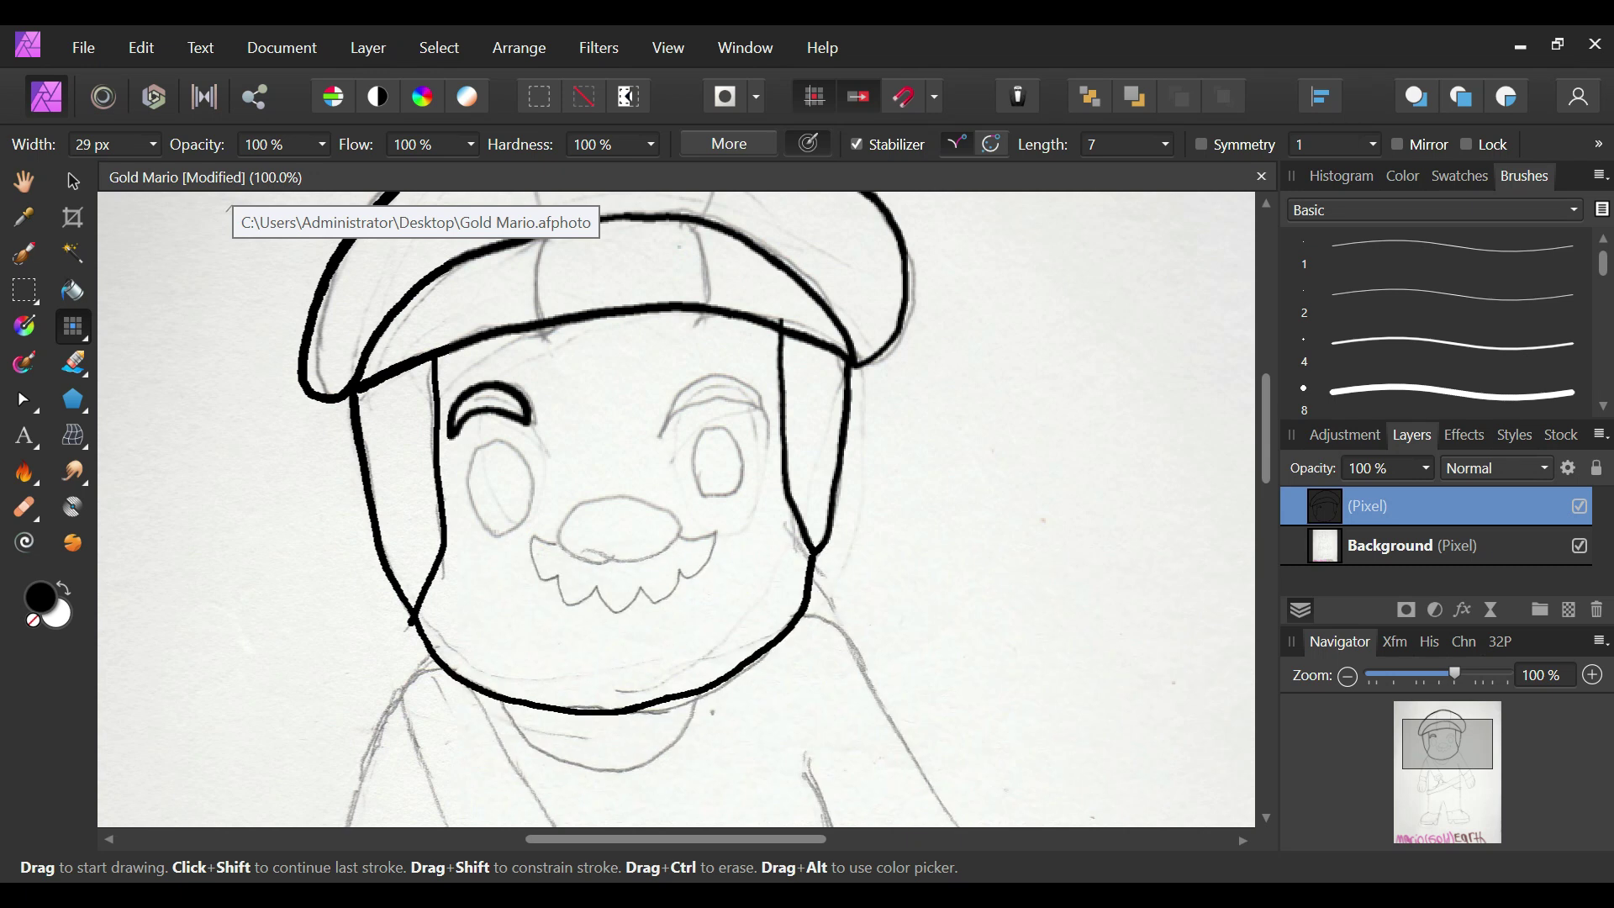
mouse_move(661, 440)
mouse_down()
mouse_move(690, 405)
mouse_move(767, 421)
mouse_move(733, 384)
mouse_move(691, 390)
mouse_move(663, 438)
mouse_move(718, 395)
mouse_move(762, 417)
mouse_move(744, 385)
mouse_move(671, 407)
mouse_up()
key(ctrl+z)
key(ctrl+z)
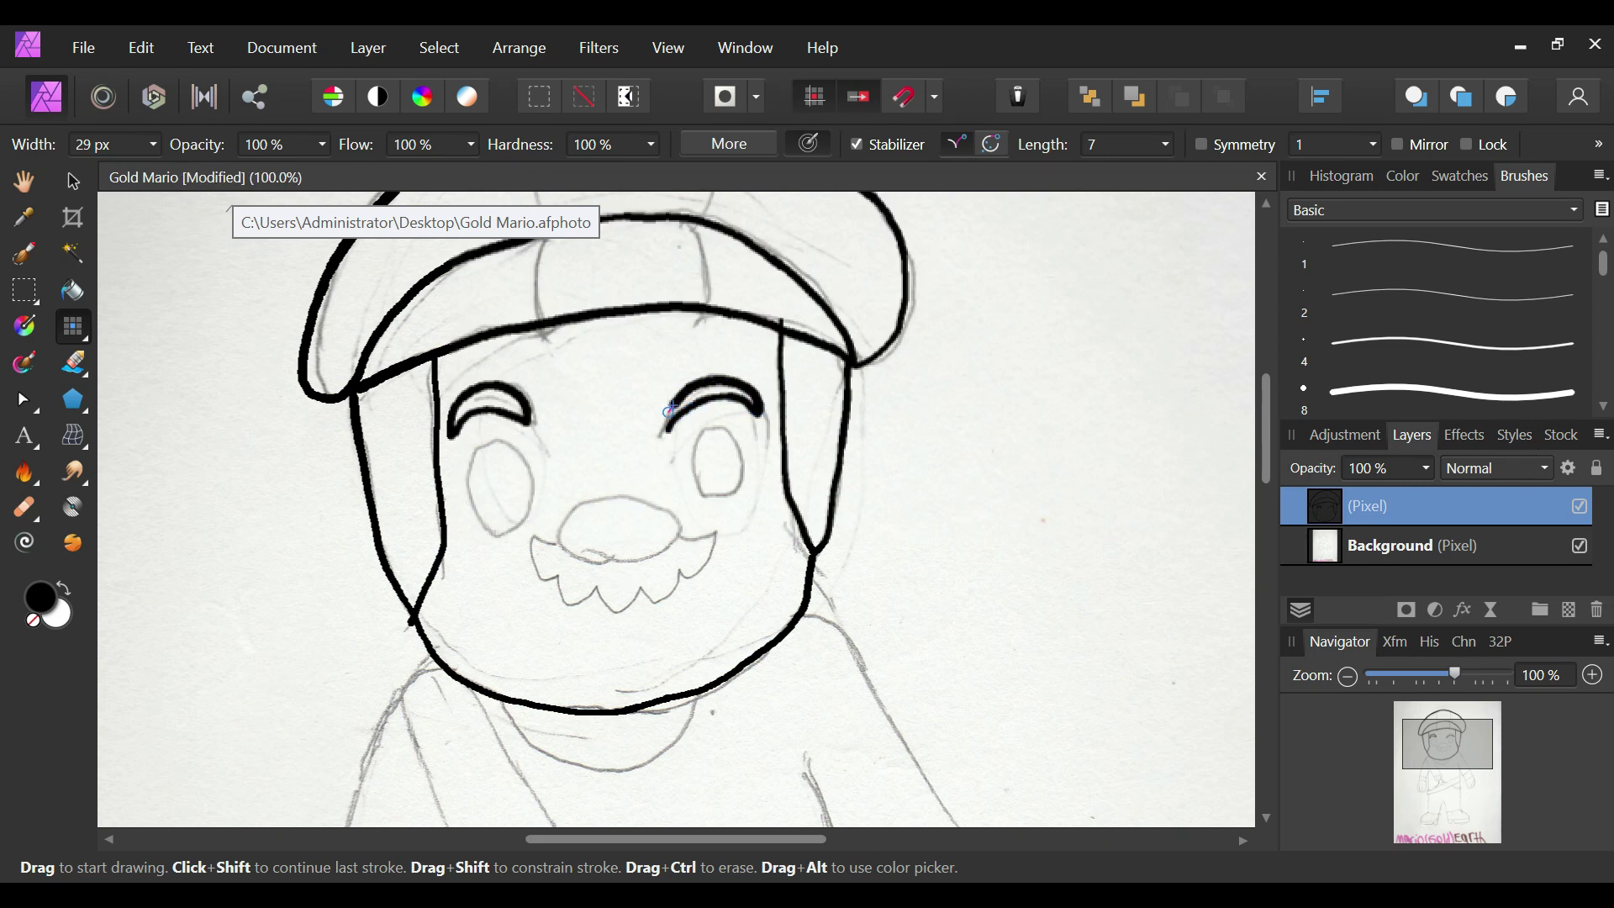
key(ctrl+z)
key(ctrl+z)
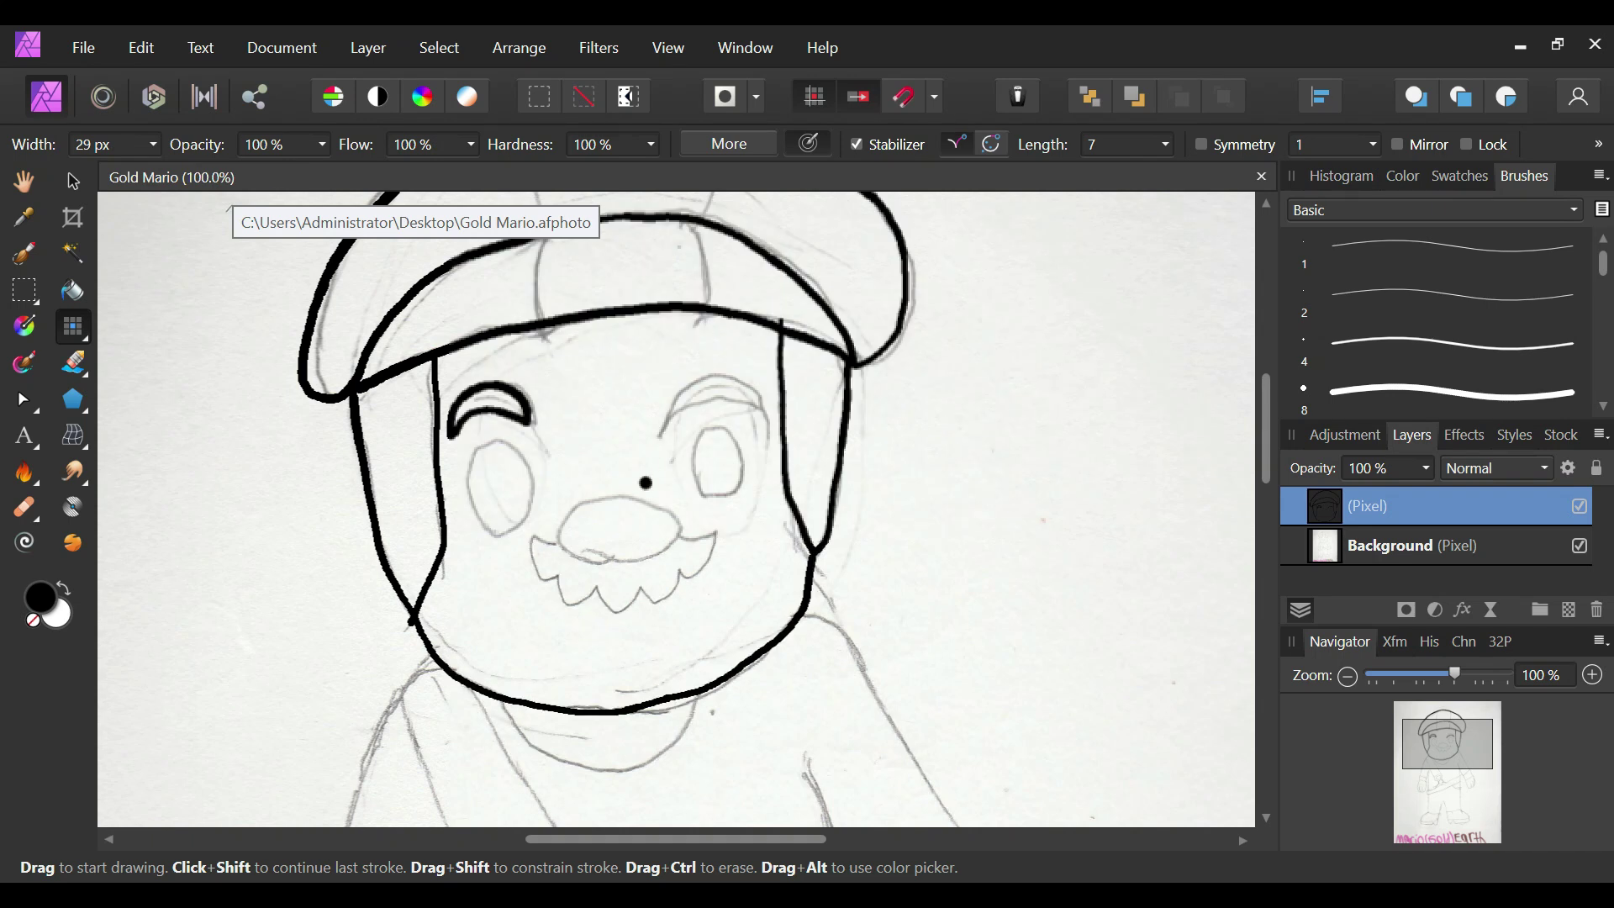
mouse_move(663, 436)
mouse_down()
mouse_move(685, 412)
mouse_move(767, 416)
mouse_move(748, 386)
mouse_move(699, 382)
mouse_move(667, 434)
mouse_up()
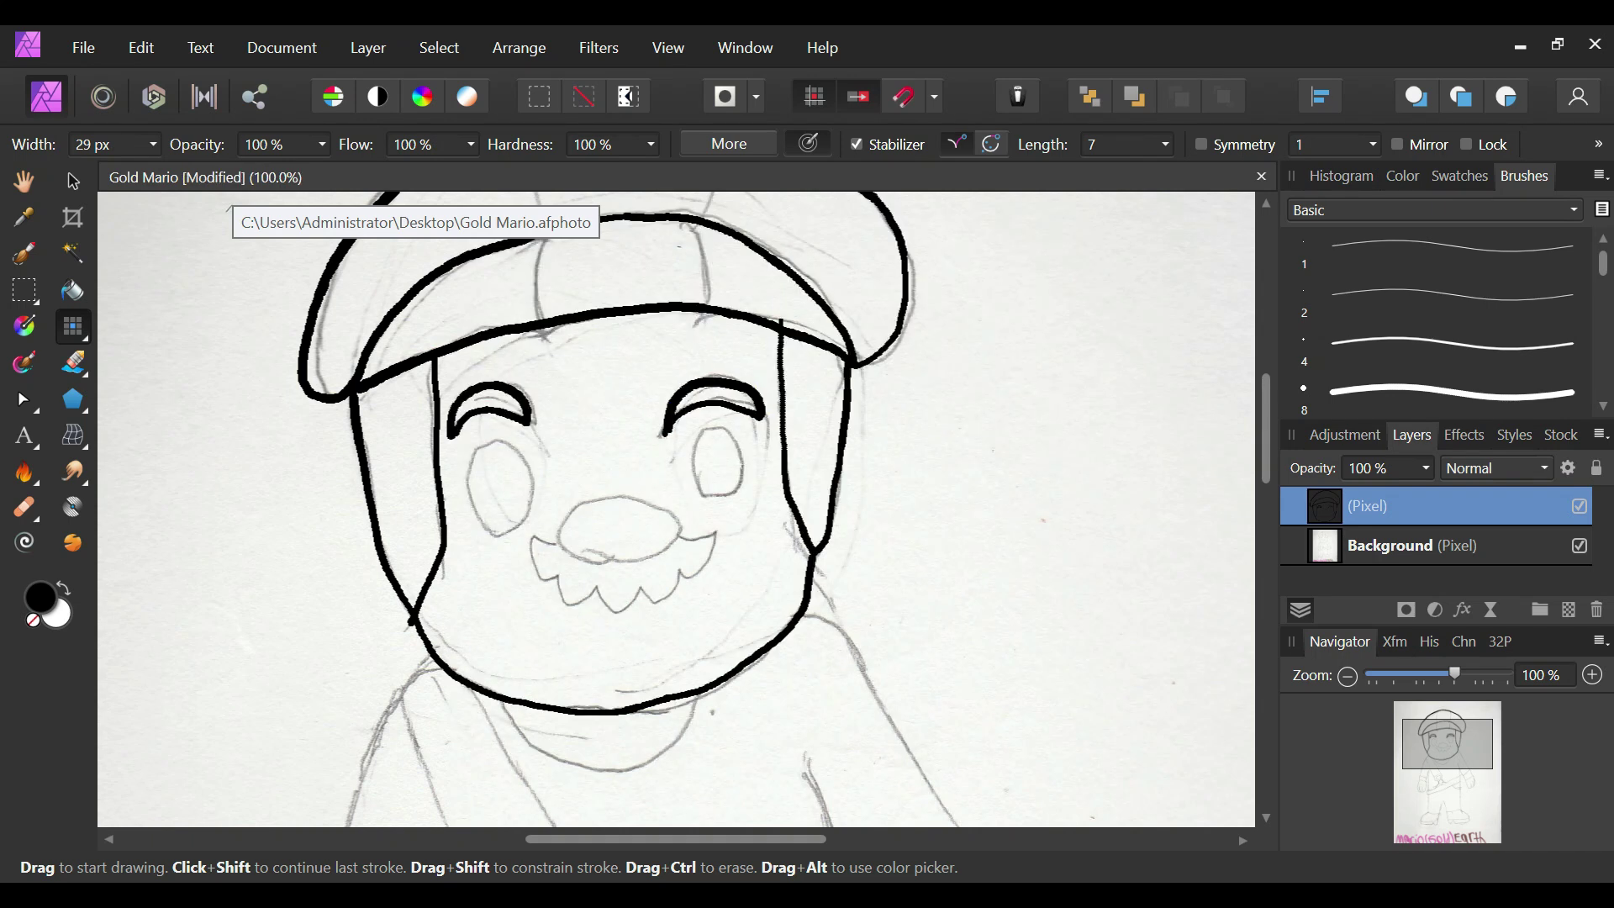
key(ctrl+z)
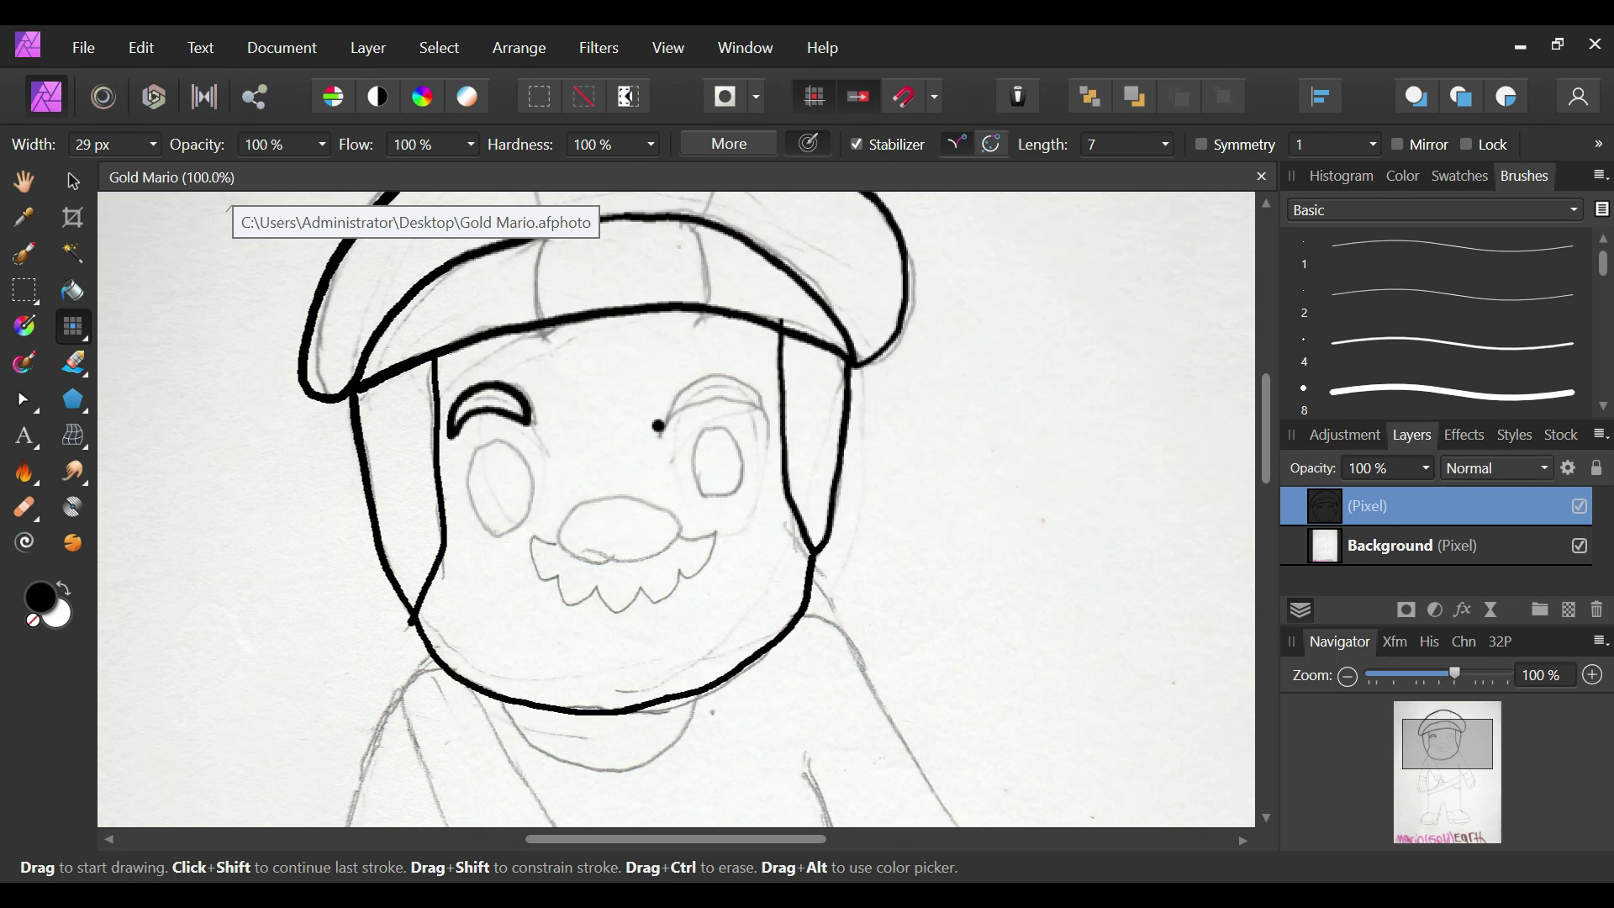
mouse_move(659, 433)
mouse_down()
mouse_move(700, 401)
mouse_move(752, 413)
mouse_move(707, 373)
mouse_move(662, 426)
mouse_up()
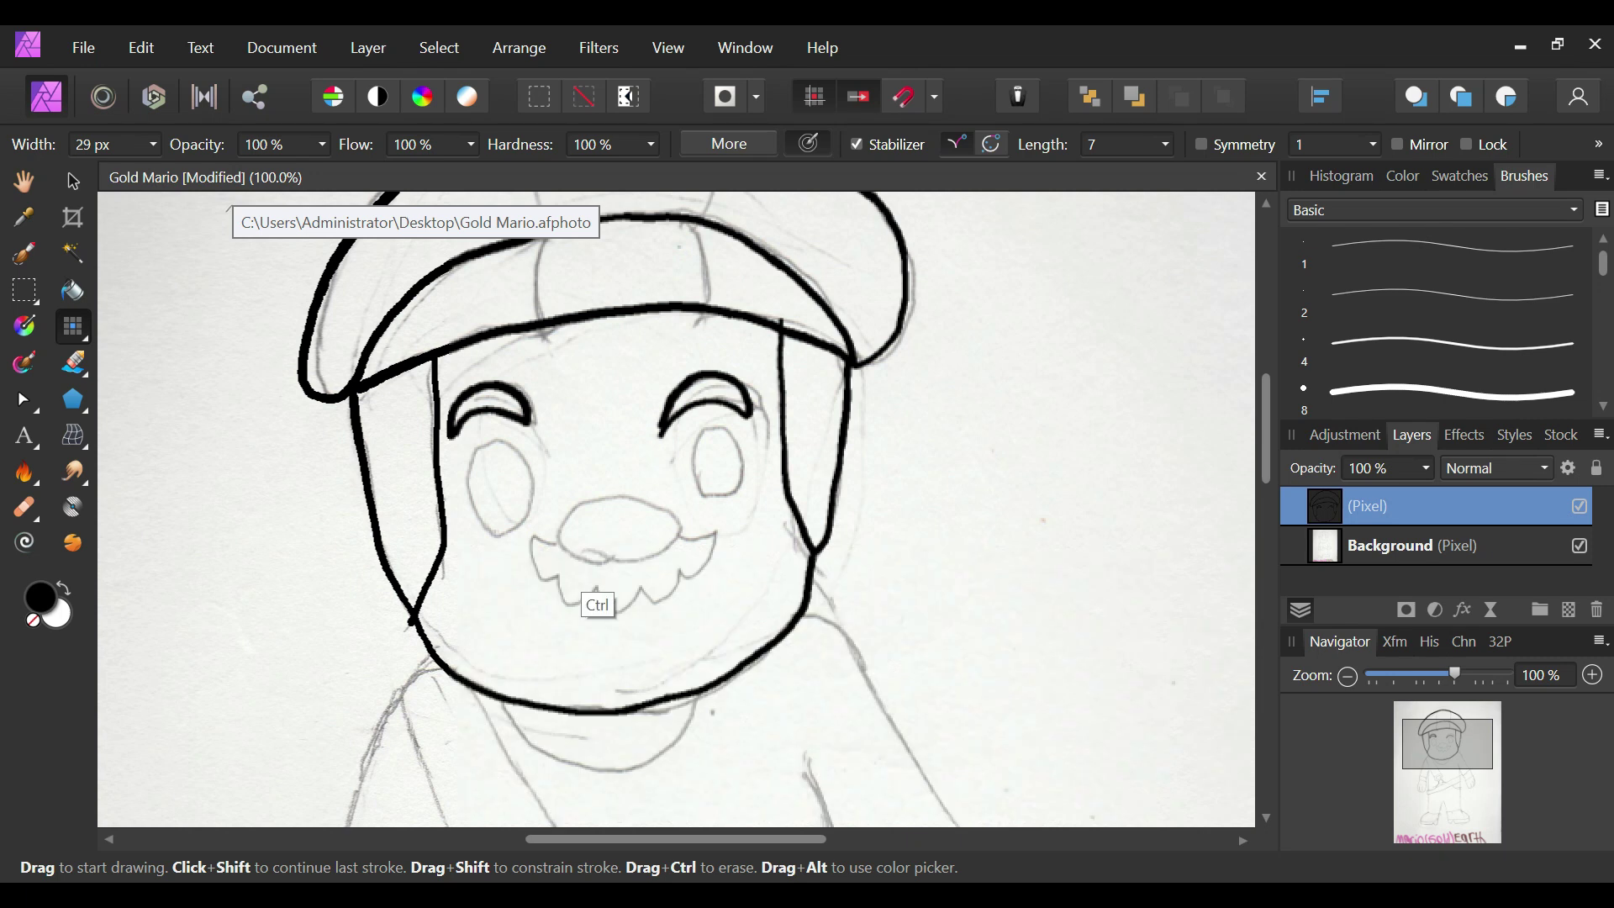
key(ctrl+z)
key(ctrl+z)
Step: Ink the right eyebrow outline, starting from its outer end
mouse_move(760, 407)
mouse_down()
mouse_move(671, 421)
mouse_move(721, 378)
mouse_up()
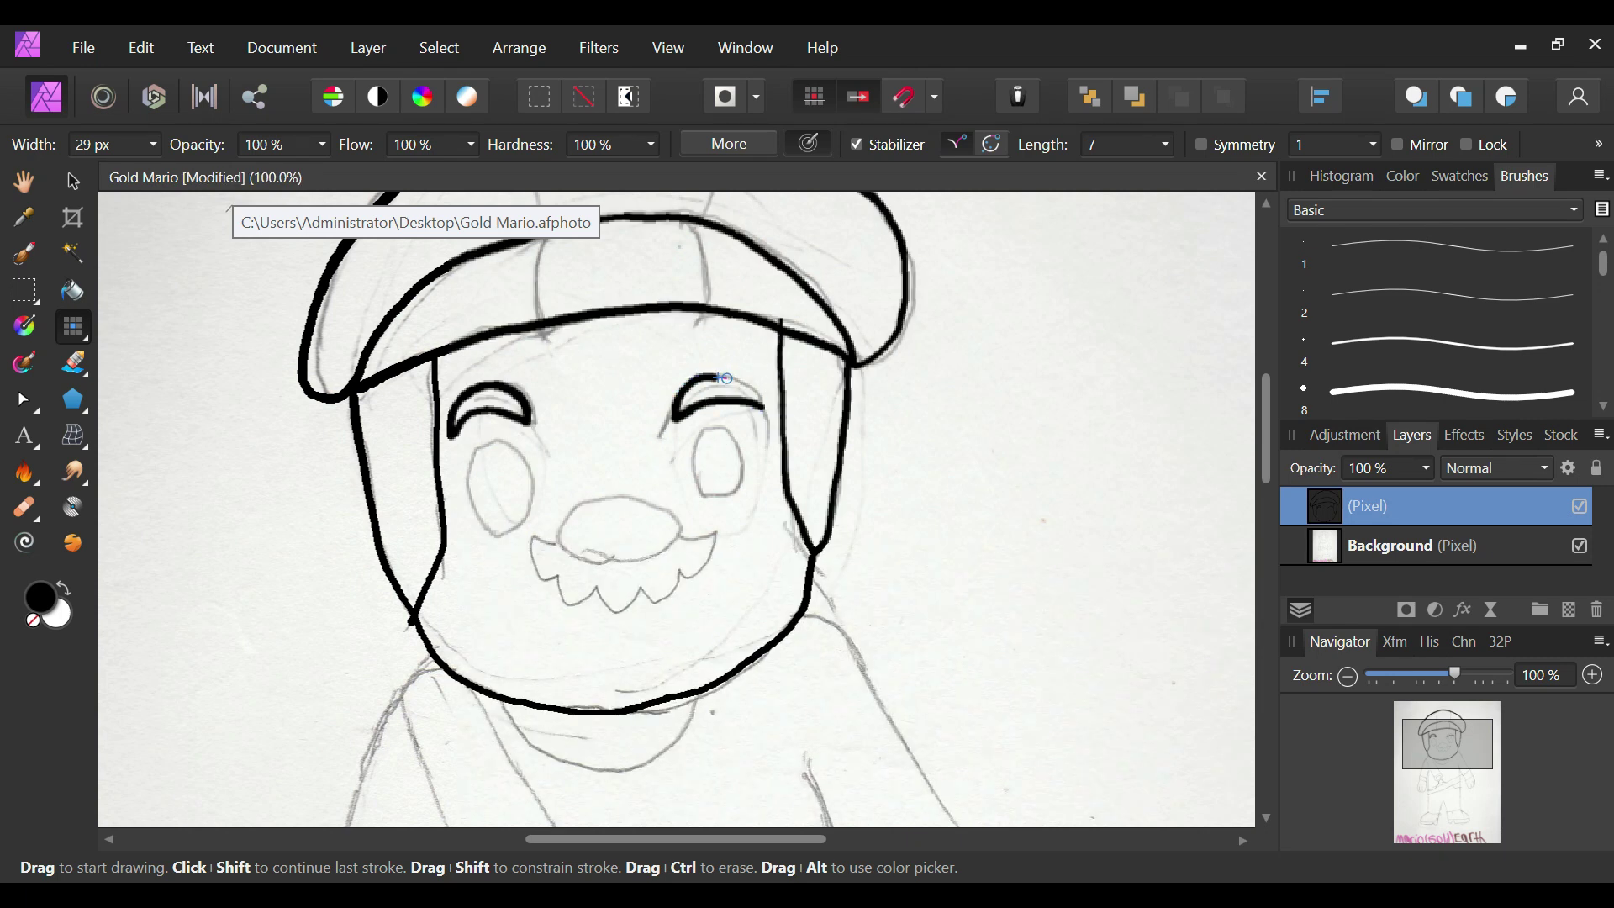
key(ctrl+z)
Step: Try to ink the outlines of both eyes and undo them
mouse_move(703, 488)
mouse_down()
mouse_move(712, 429)
mouse_move(744, 473)
mouse_up()
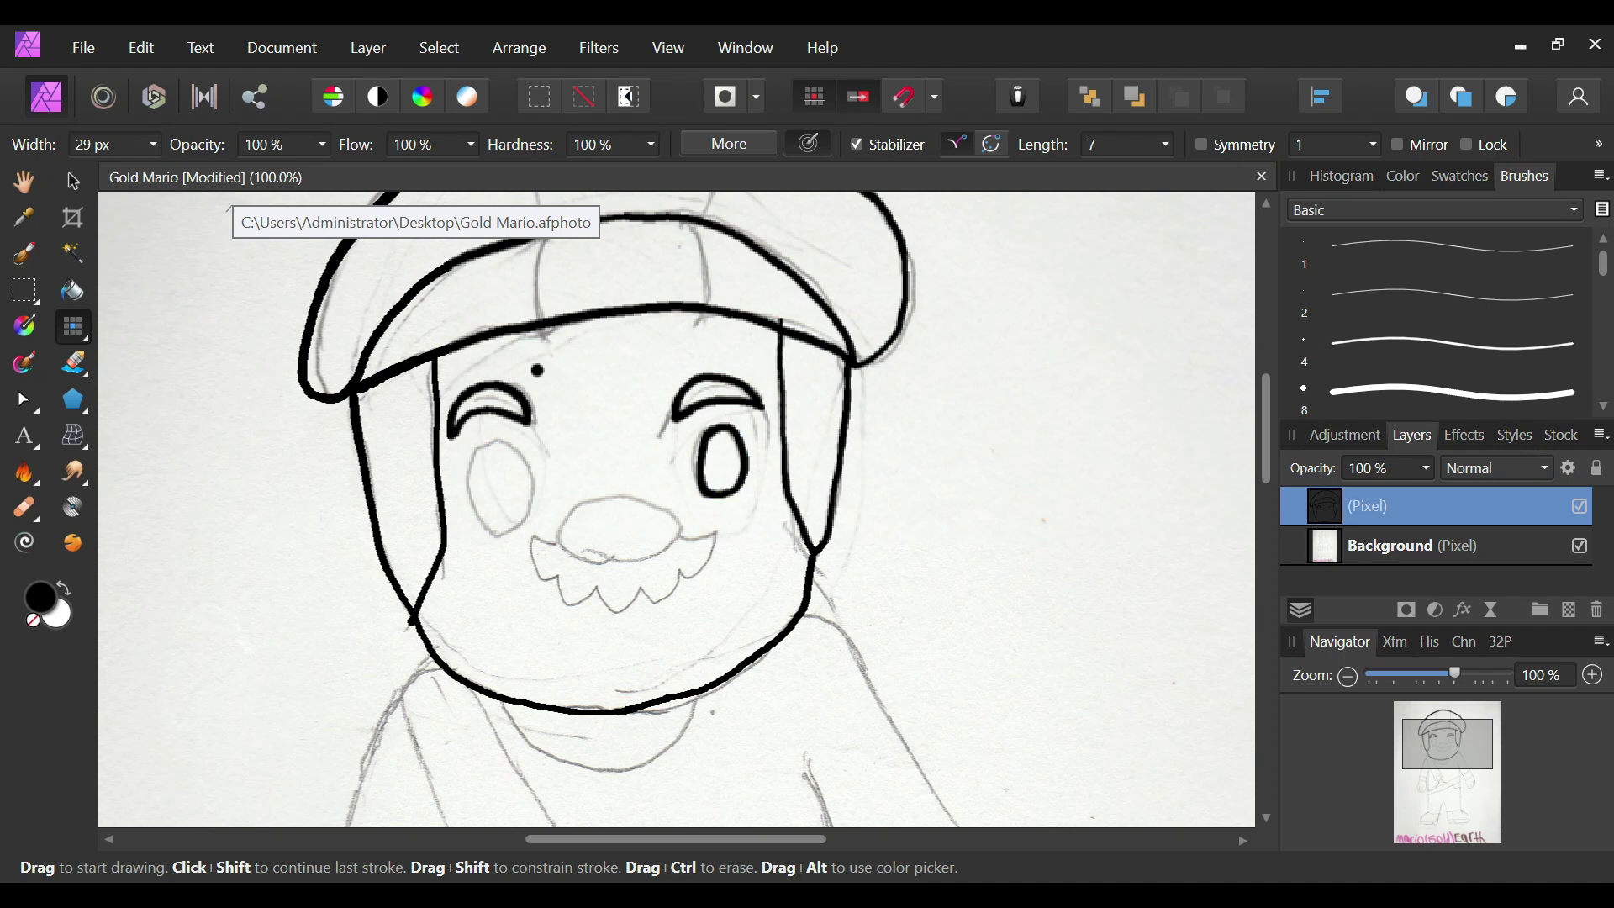
mouse_move(509, 535)
mouse_down()
mouse_move(466, 454)
mouse_move(501, 445)
mouse_move(531, 459)
mouse_move(539, 496)
mouse_move(506, 535)
mouse_up()
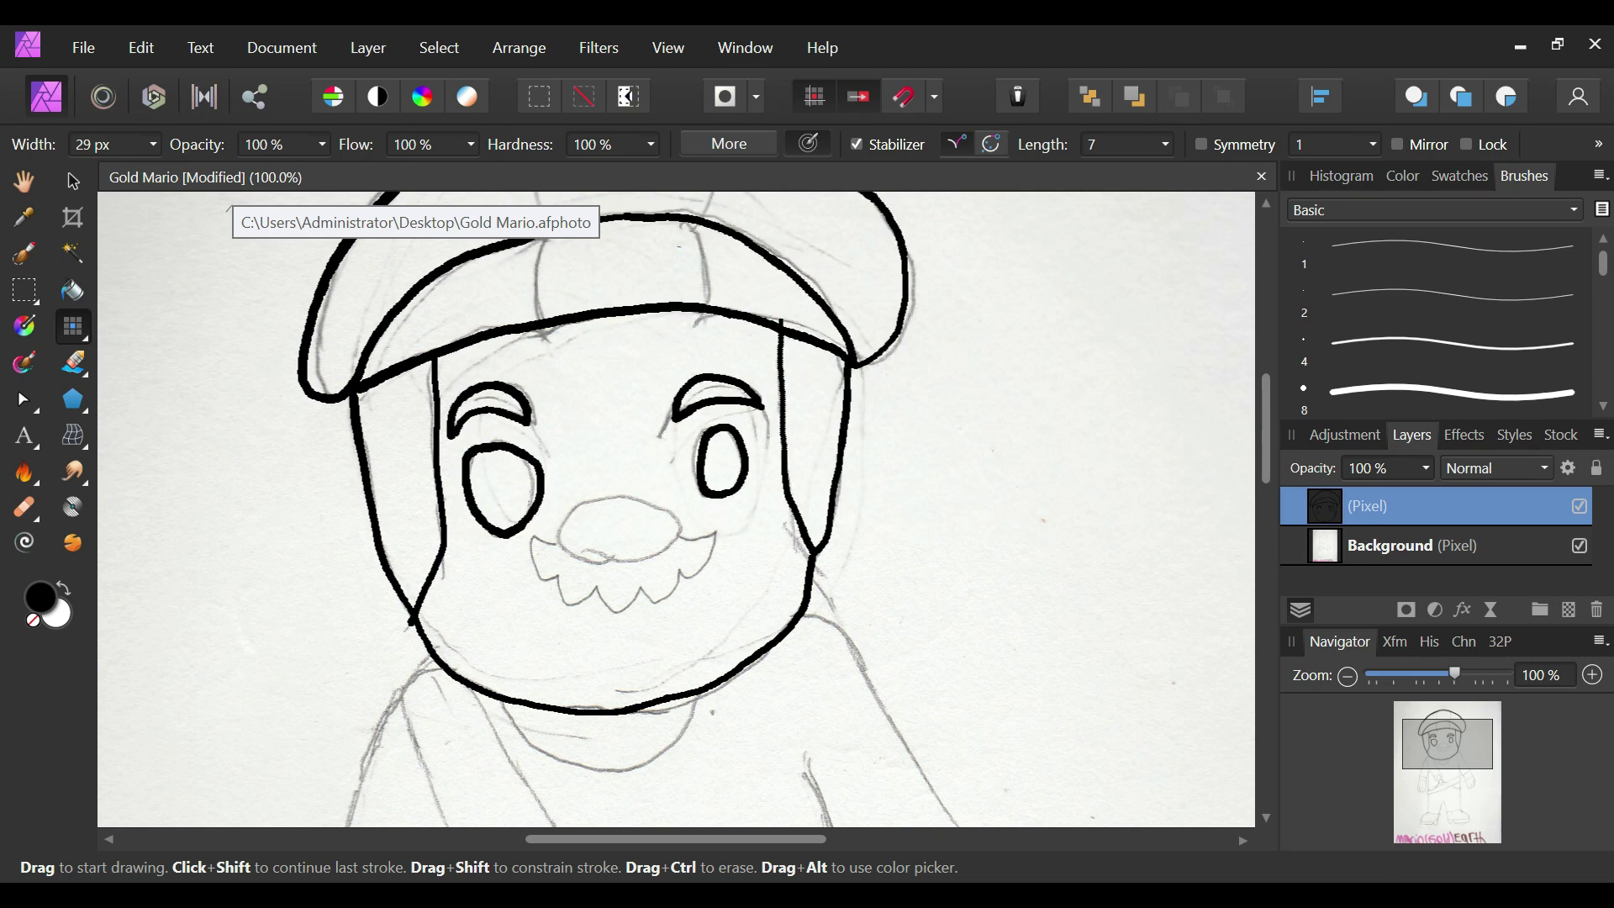
key(ctrl+z)
key(ctrl+z)
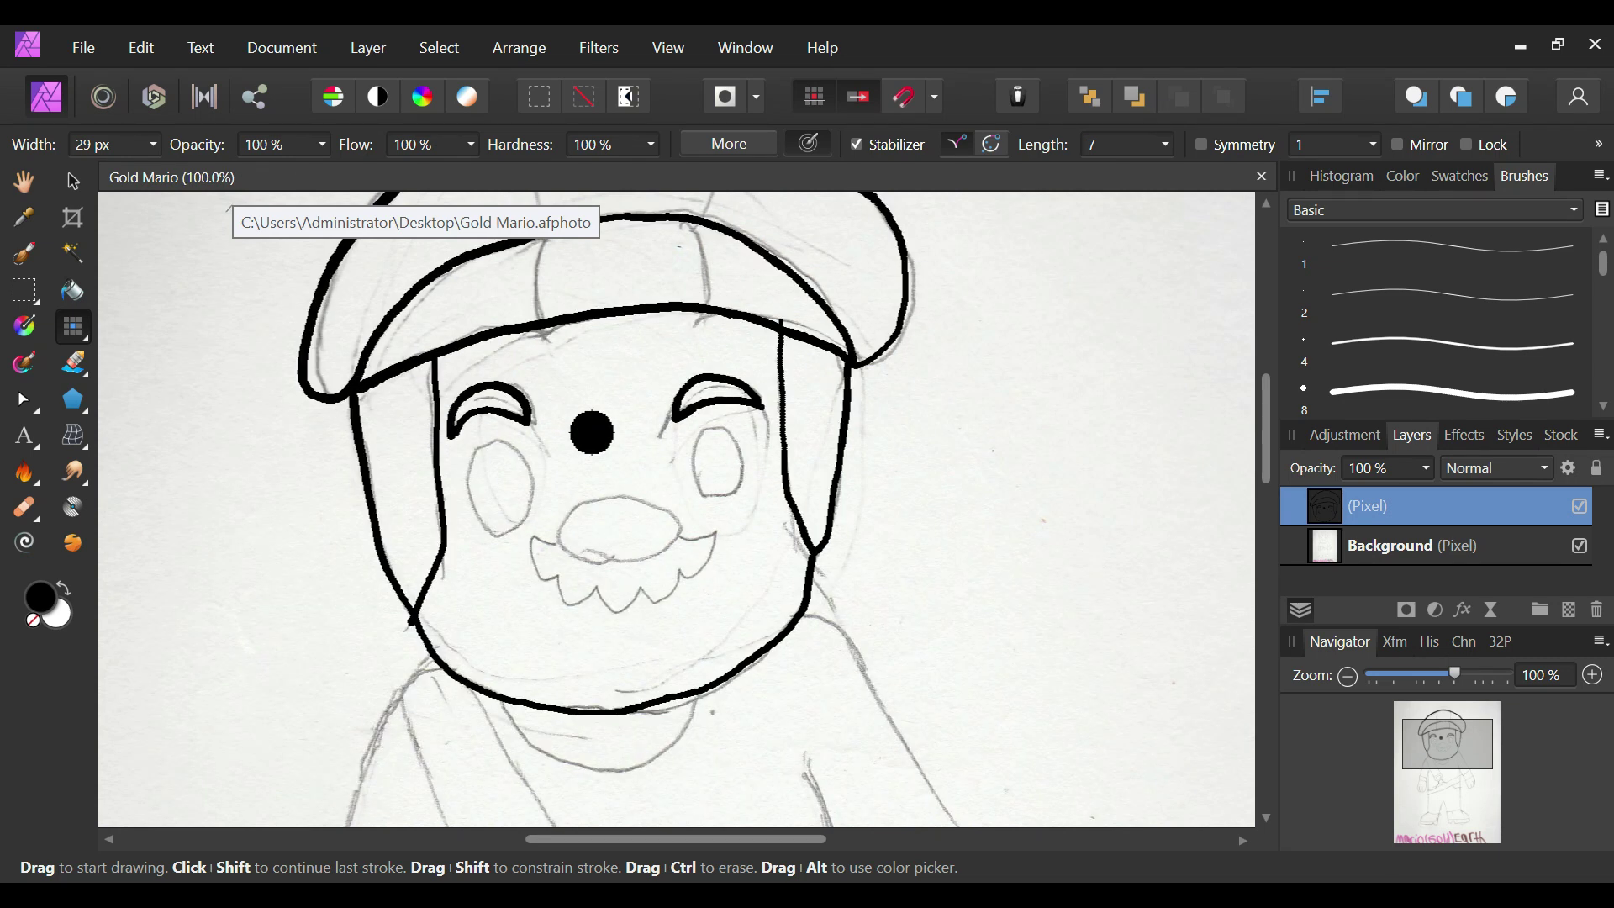
Step: Ink the outlines of both eyes, the oval nose and the scalloped moustache
mouse_move(484, 442)
mouse_down()
mouse_move(536, 517)
mouse_move(492, 532)
mouse_move(469, 458)
mouse_move(504, 440)
mouse_up()
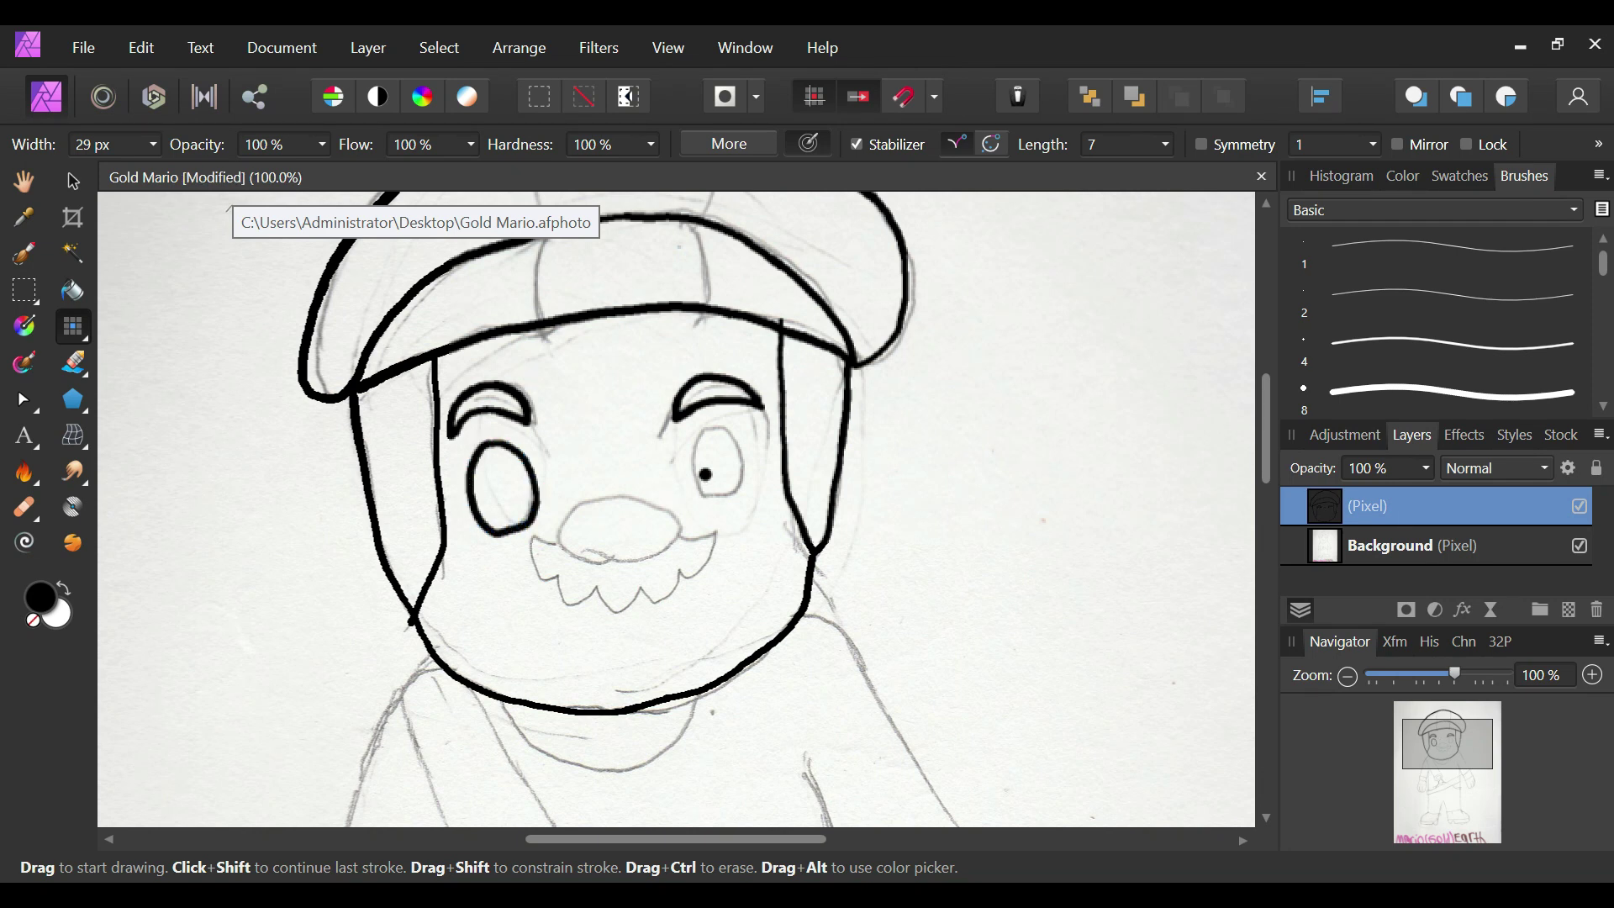
mouse_move(717, 429)
mouse_down()
mouse_move(698, 491)
mouse_move(729, 492)
mouse_move(744, 478)
mouse_move(716, 430)
mouse_up()
mouse_move(589, 507)
mouse_down()
mouse_move(564, 543)
mouse_move(595, 557)
mouse_move(675, 547)
mouse_move(681, 522)
mouse_move(616, 493)
mouse_move(582, 504)
mouse_move(555, 545)
mouse_move(528, 537)
mouse_move(536, 576)
mouse_move(578, 599)
mouse_move(664, 599)
mouse_move(681, 569)
mouse_move(712, 569)
mouse_move(711, 526)
mouse_up()
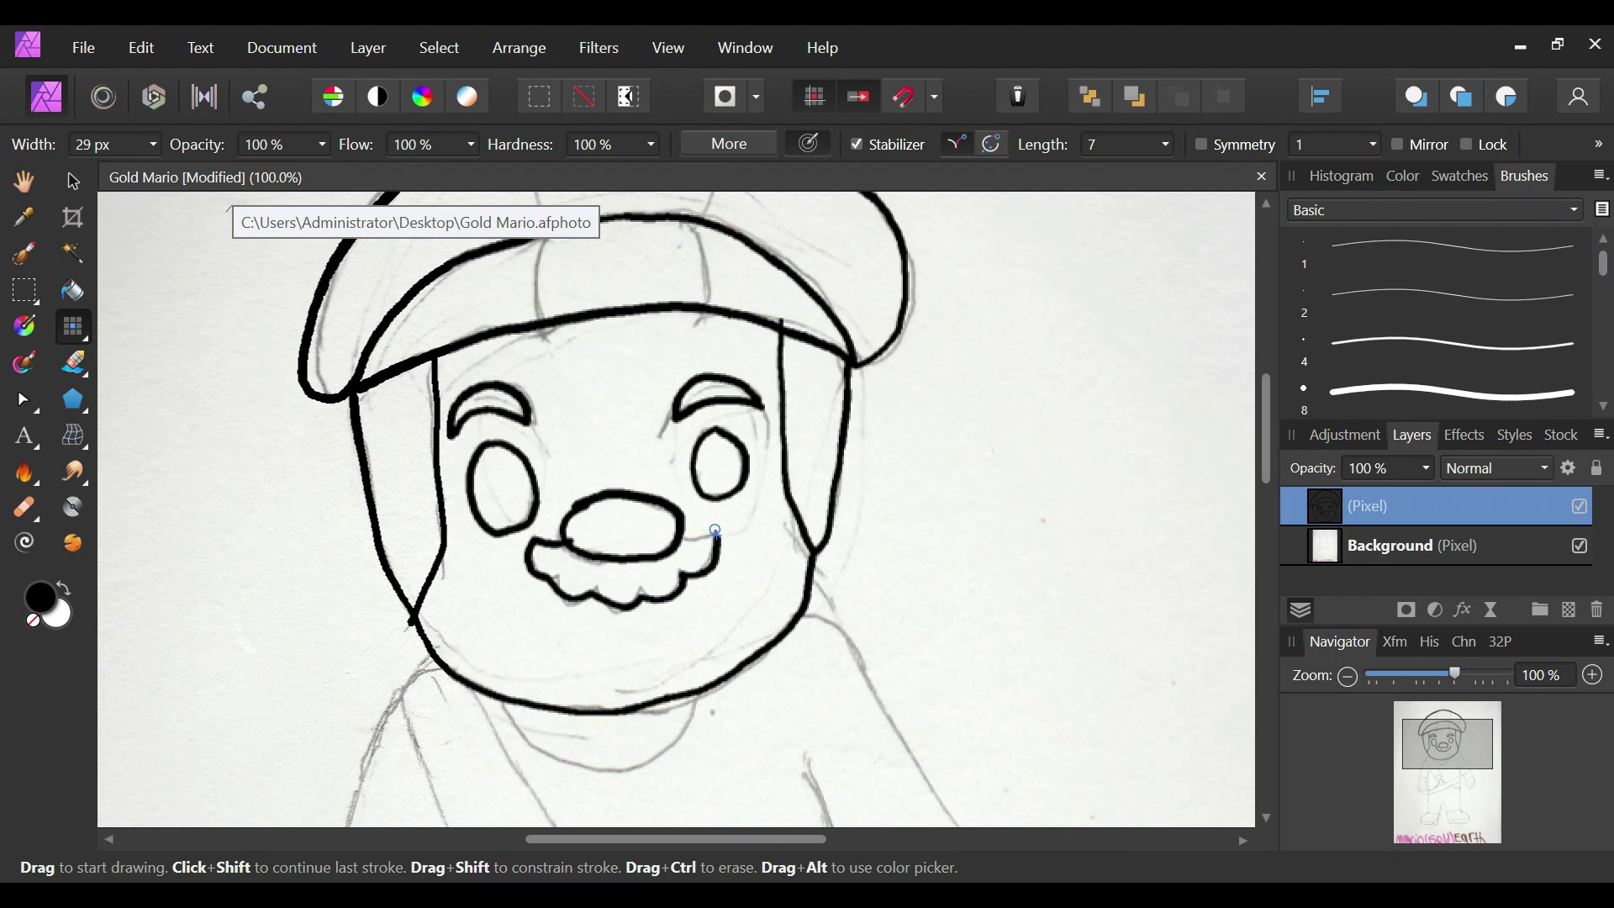
Step: Ink the curved shirt collar hanging below the chin
scroll(676, 509, down, 3)
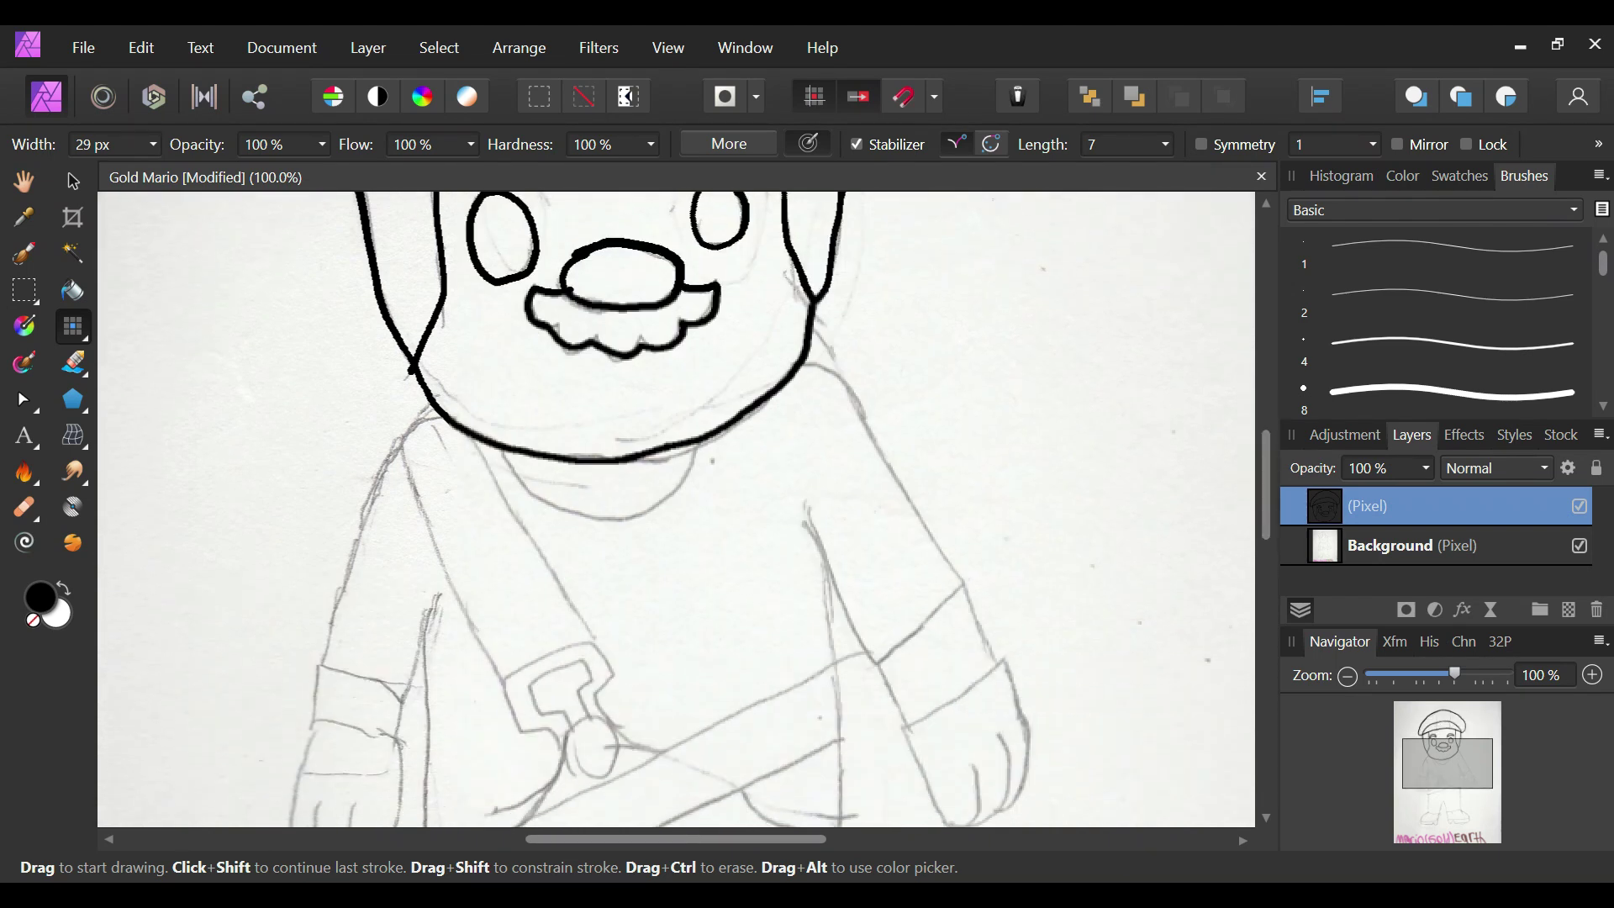
mouse_move(500, 454)
mouse_down()
mouse_move(549, 506)
mouse_move(607, 522)
mouse_move(670, 492)
mouse_move(704, 438)
mouse_up()
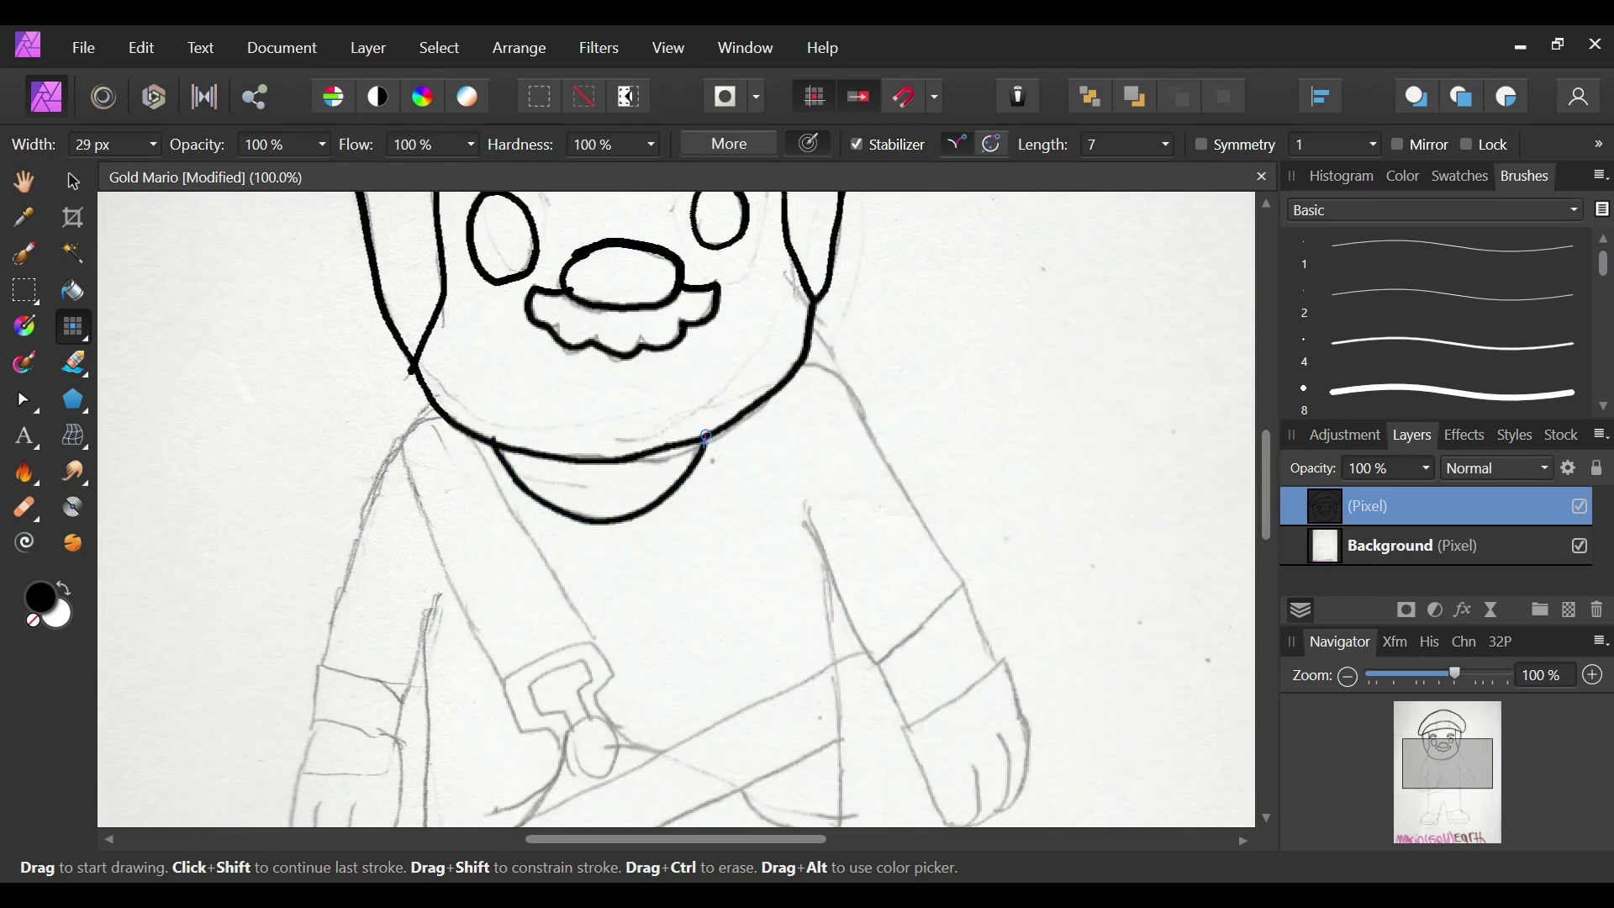
mouse_move(805, 357)
mouse_down()
mouse_move(854, 376)
mouse_move(901, 431)
mouse_up()
key(ctrl+z)
key(ctrl+z)
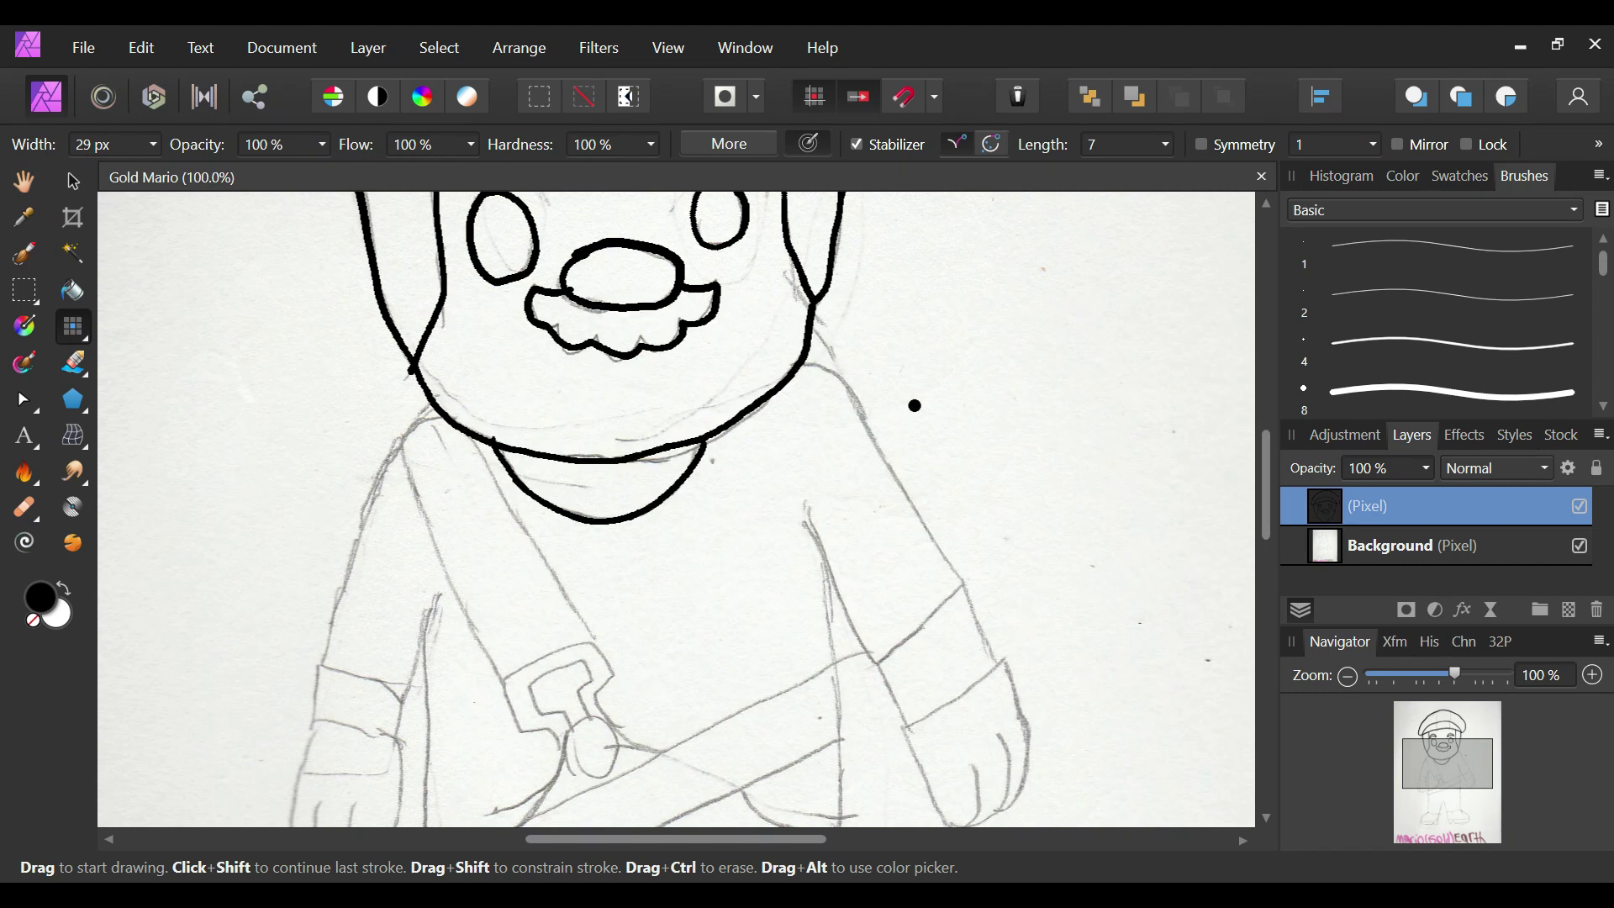
Step: Ink the right arm from the shoulder down with its cuff, plus the inner finger of the hand
scroll(916, 406, down, 3)
mouse_move(807, 254)
mouse_down()
mouse_move(874, 311)
mouse_move(997, 544)
mouse_move(934, 599)
mouse_move(857, 538)
mouse_move(803, 410)
mouse_up()
drag(878, 559, 972, 487)
mouse_move(906, 609)
mouse_down()
mouse_move(928, 701)
mouse_move(976, 658)
mouse_up()
Step: Try to ink the remaining fingers of the right hand and undo the strokes
click(964, 647)
mouse_move(966, 716)
mouse_down()
mouse_move(992, 685)
mouse_move(988, 651)
mouse_move(965, 716)
mouse_move(991, 700)
mouse_move(1007, 638)
mouse_up()
key(ctrl+z)
key(ctrl+z)
key(ctrl+z)
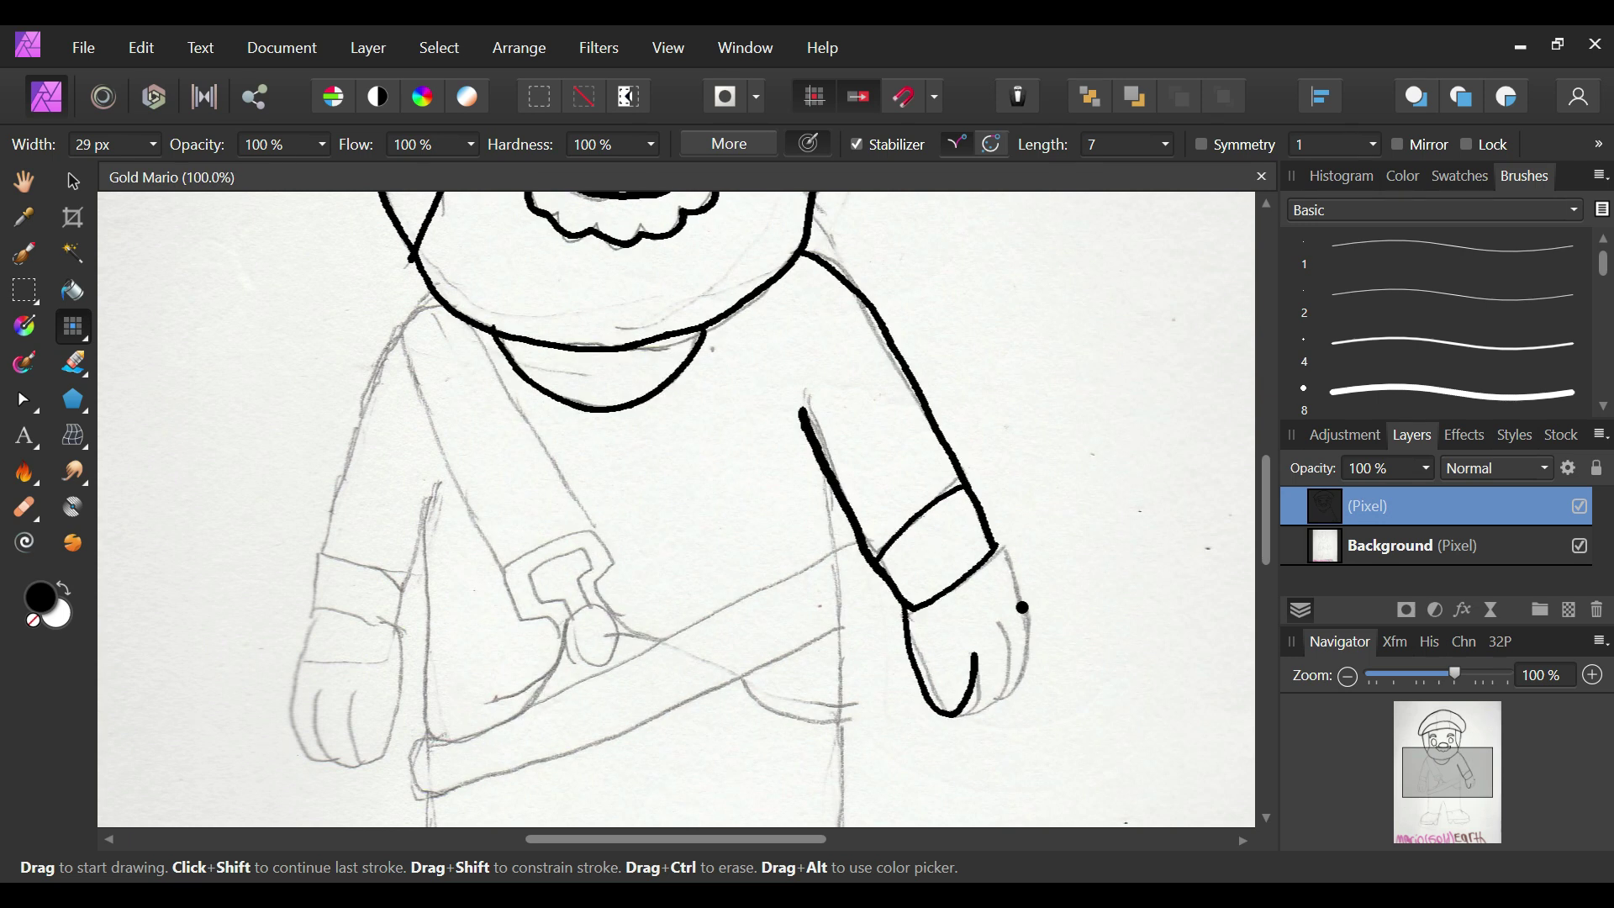
Step: Ink the remaining fingers, the thumb and the outer contour of the right hand up to its cuff
mouse_move(943, 711)
mouse_down()
mouse_move(975, 714)
mouse_move(1012, 648)
mouse_up()
mouse_move(999, 706)
mouse_down()
mouse_move(1038, 676)
mouse_move(1038, 643)
mouse_move(1029, 588)
mouse_move(994, 544)
mouse_up()
click(967, 511)
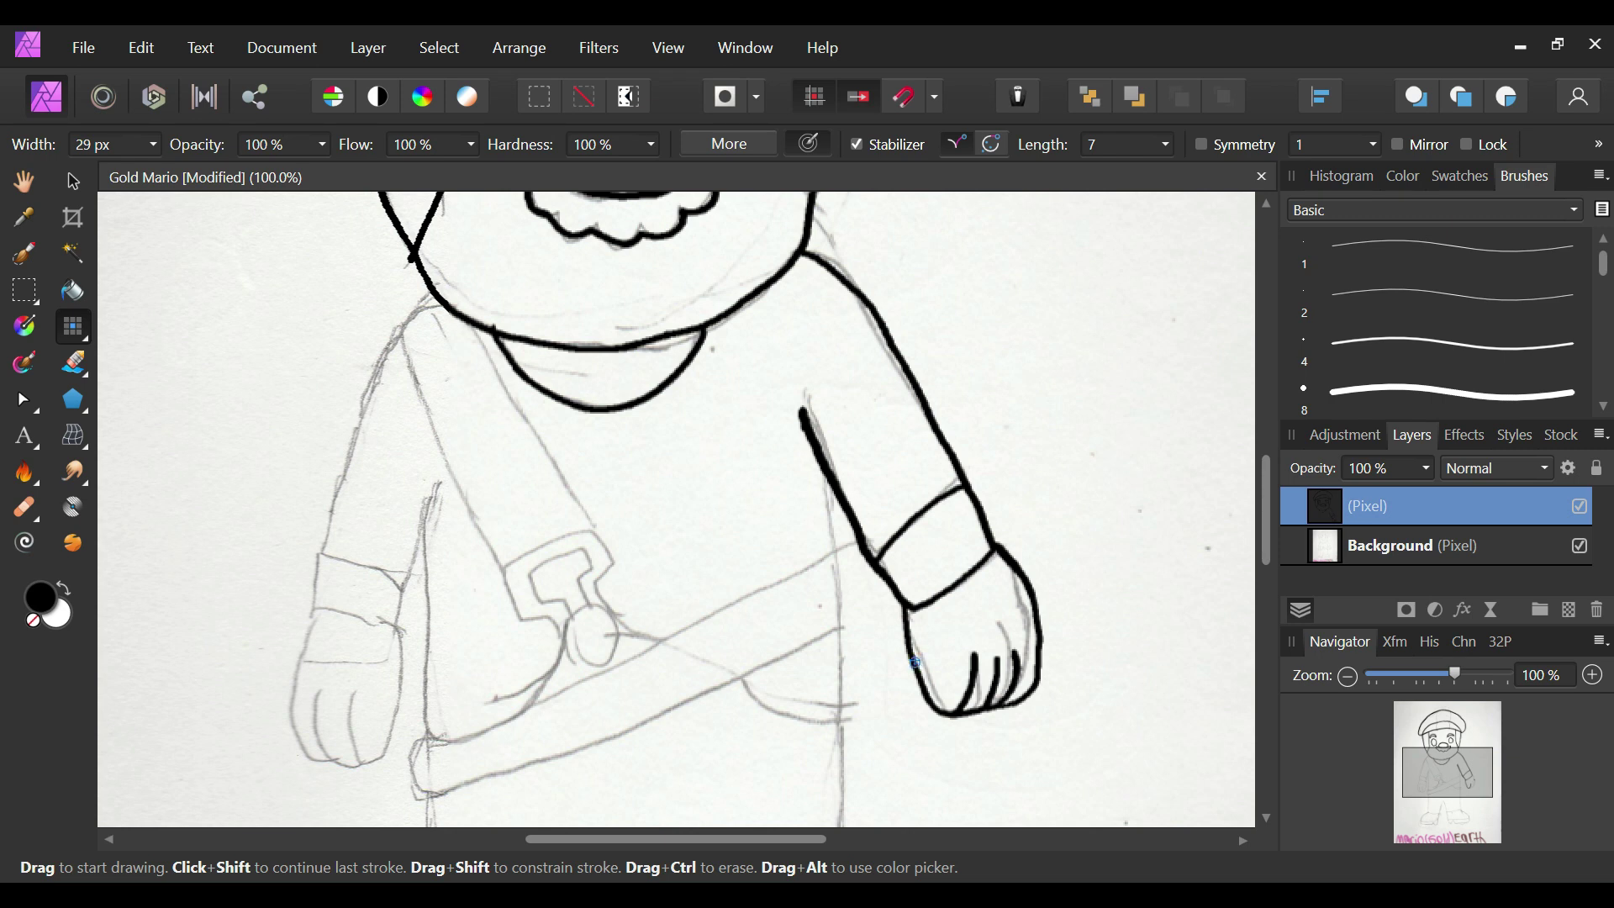
drag(945, 681, 936, 622)
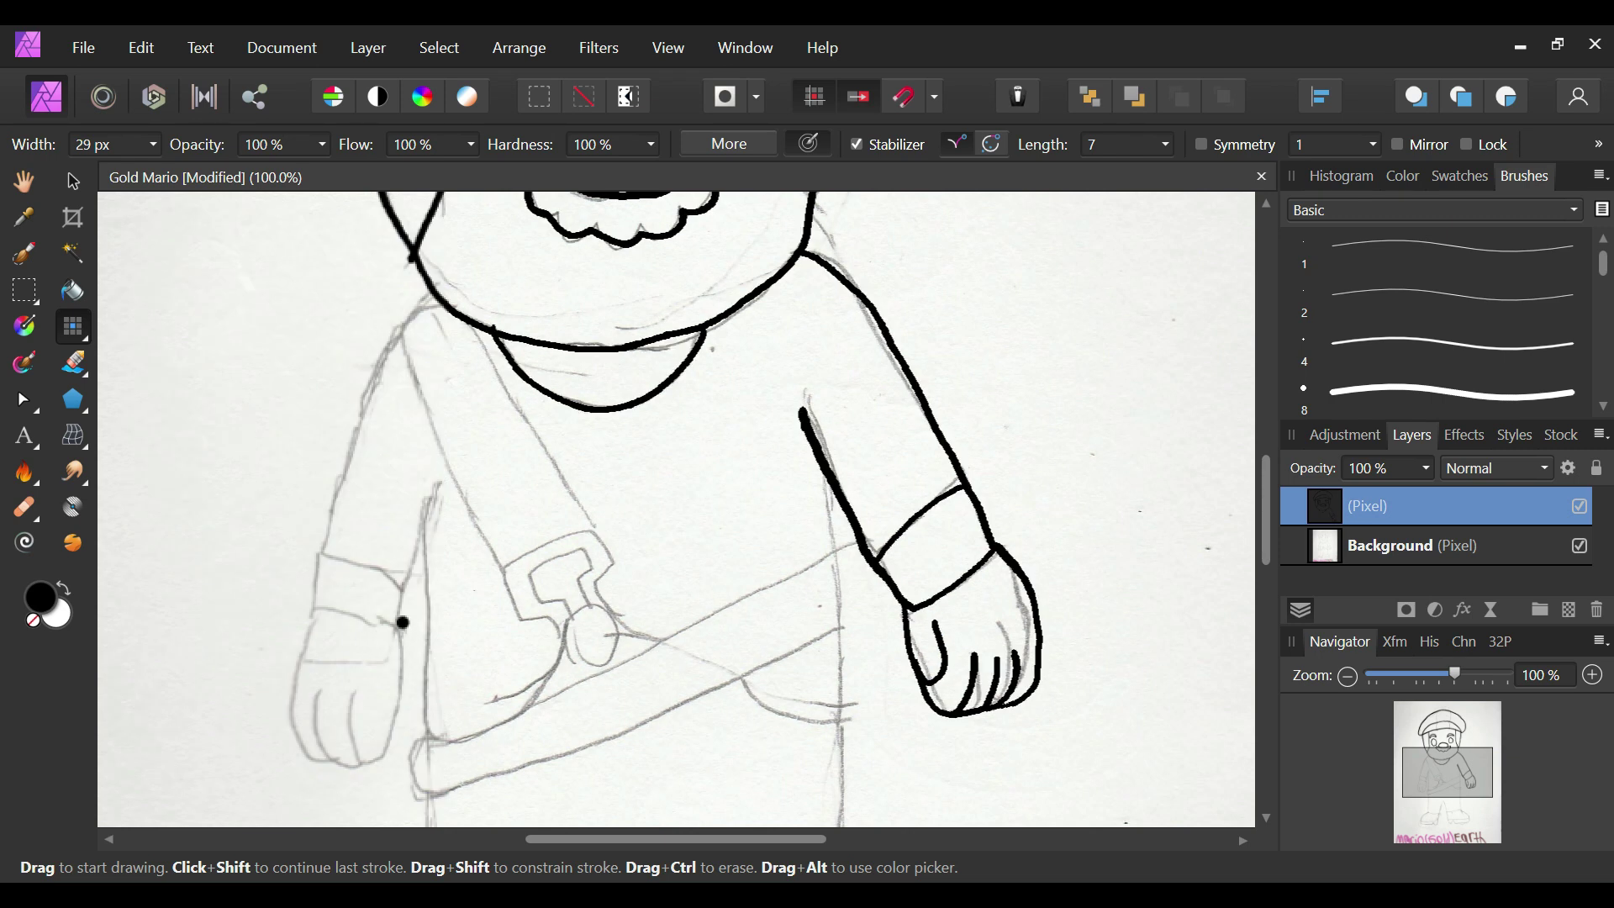
Step: Ink the inner edge of the left arm and the left hand with its fingers, undoing strokes that miss the sketch
mouse_move(450, 304)
mouse_down()
mouse_move(367, 378)
mouse_move(325, 485)
mouse_move(292, 668)
mouse_up()
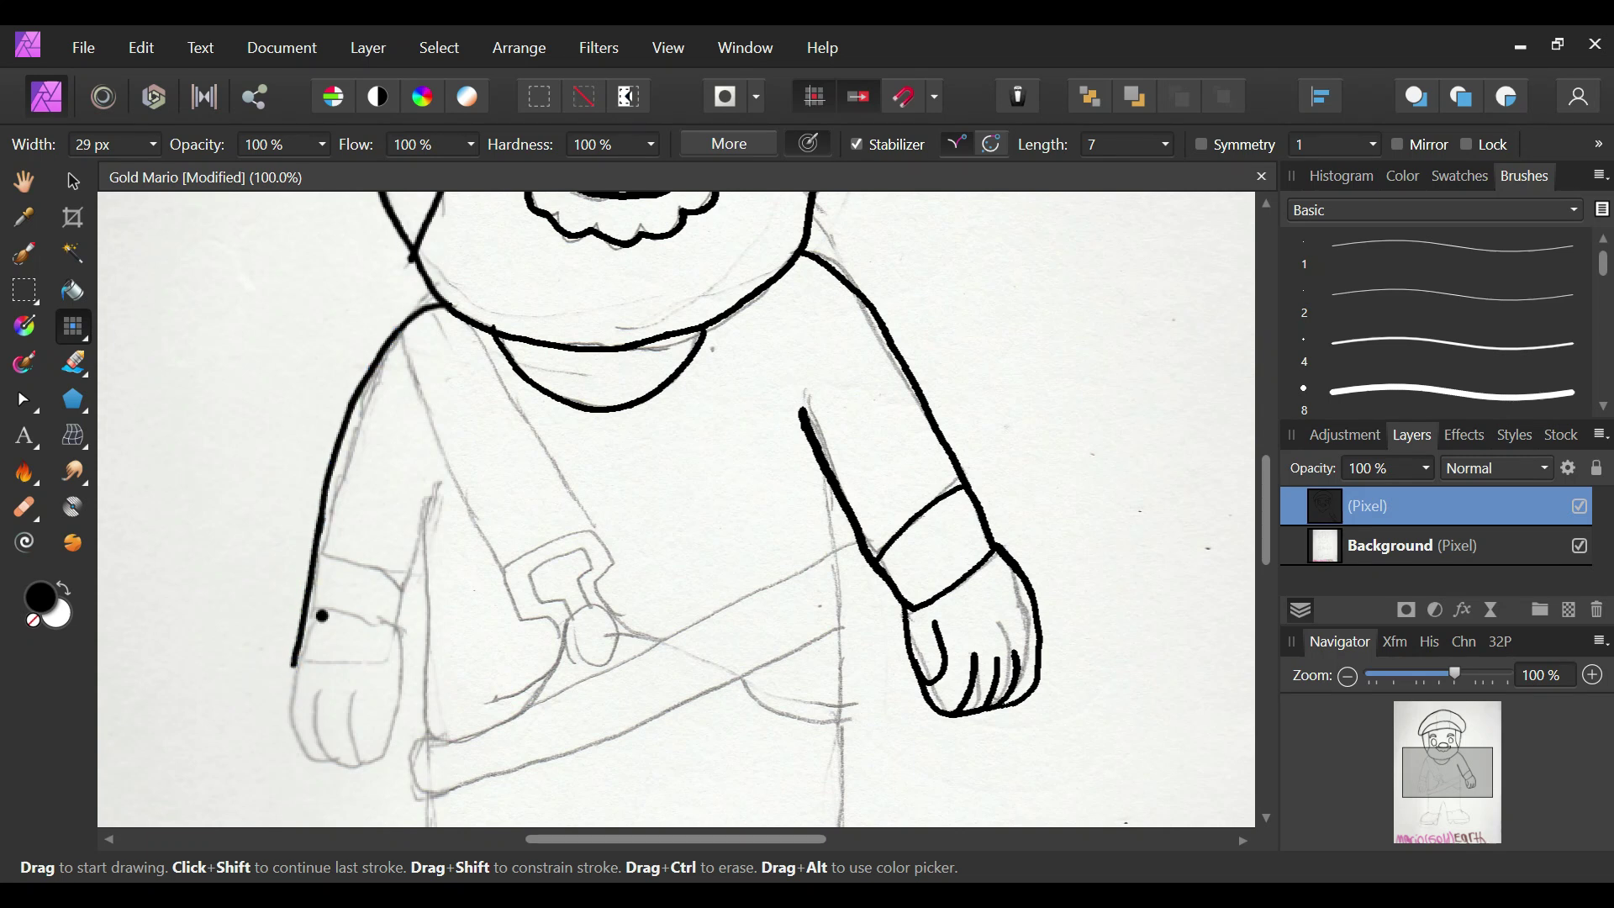
key(ctrl+z)
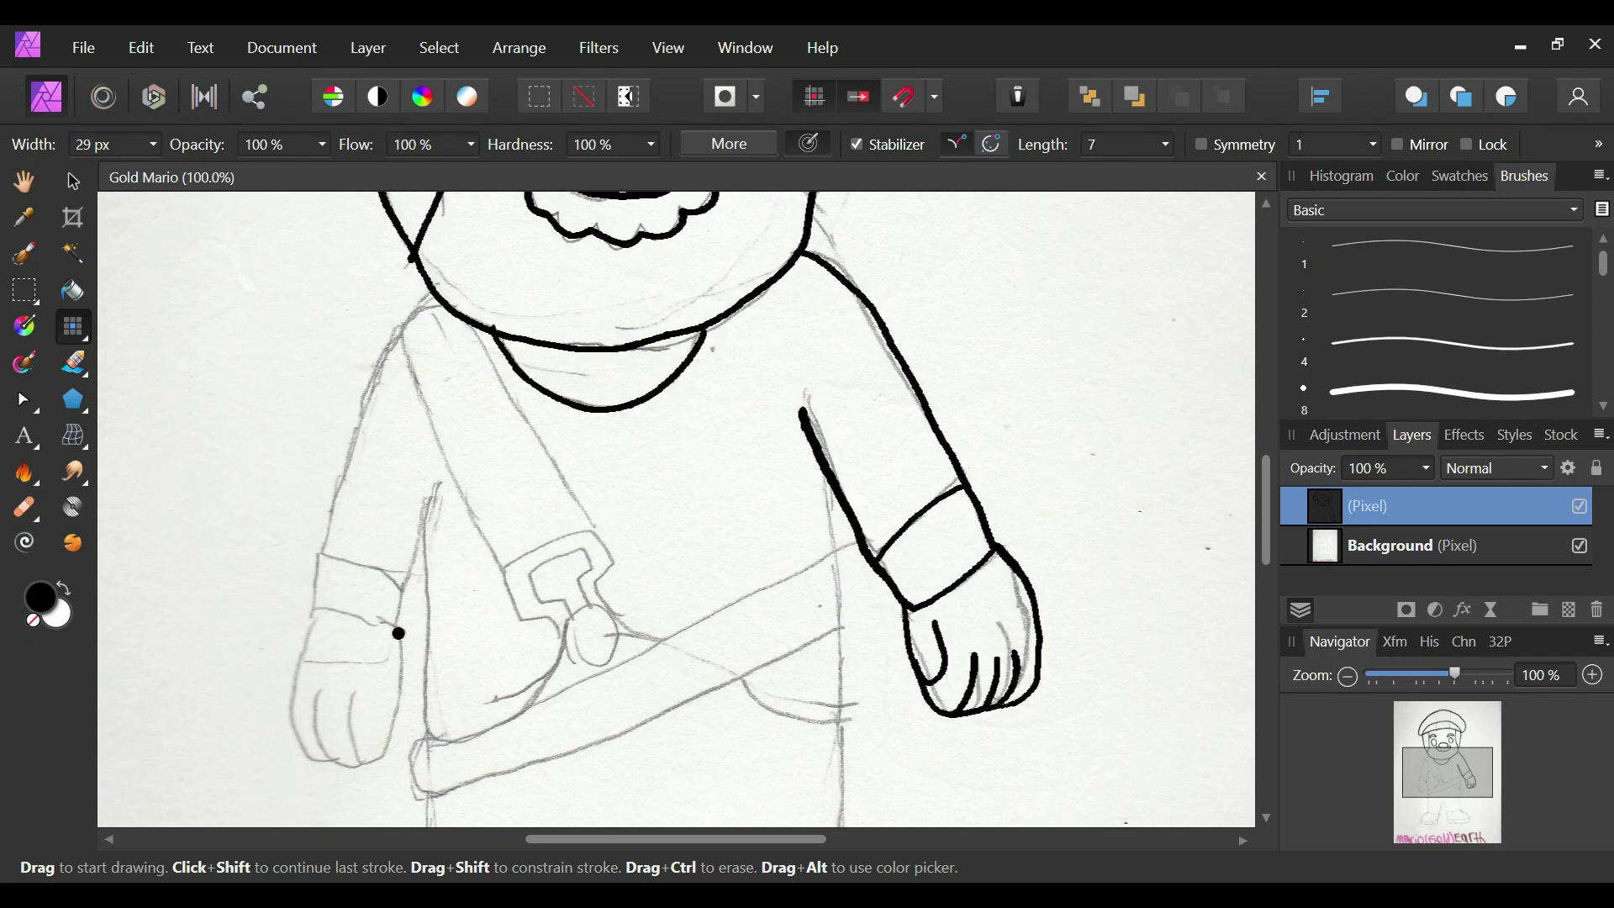
mouse_move(442, 485)
mouse_down()
mouse_move(411, 538)
mouse_move(388, 753)
mouse_move(370, 750)
mouse_move(349, 693)
mouse_up()
click(334, 697)
mouse_move(364, 759)
mouse_down()
mouse_move(322, 708)
mouse_move(296, 735)
mouse_move(312, 632)
mouse_up()
mouse_move(397, 707)
mouse_down()
mouse_move(317, 603)
mouse_move(405, 634)
mouse_up()
key(ctrl+z)
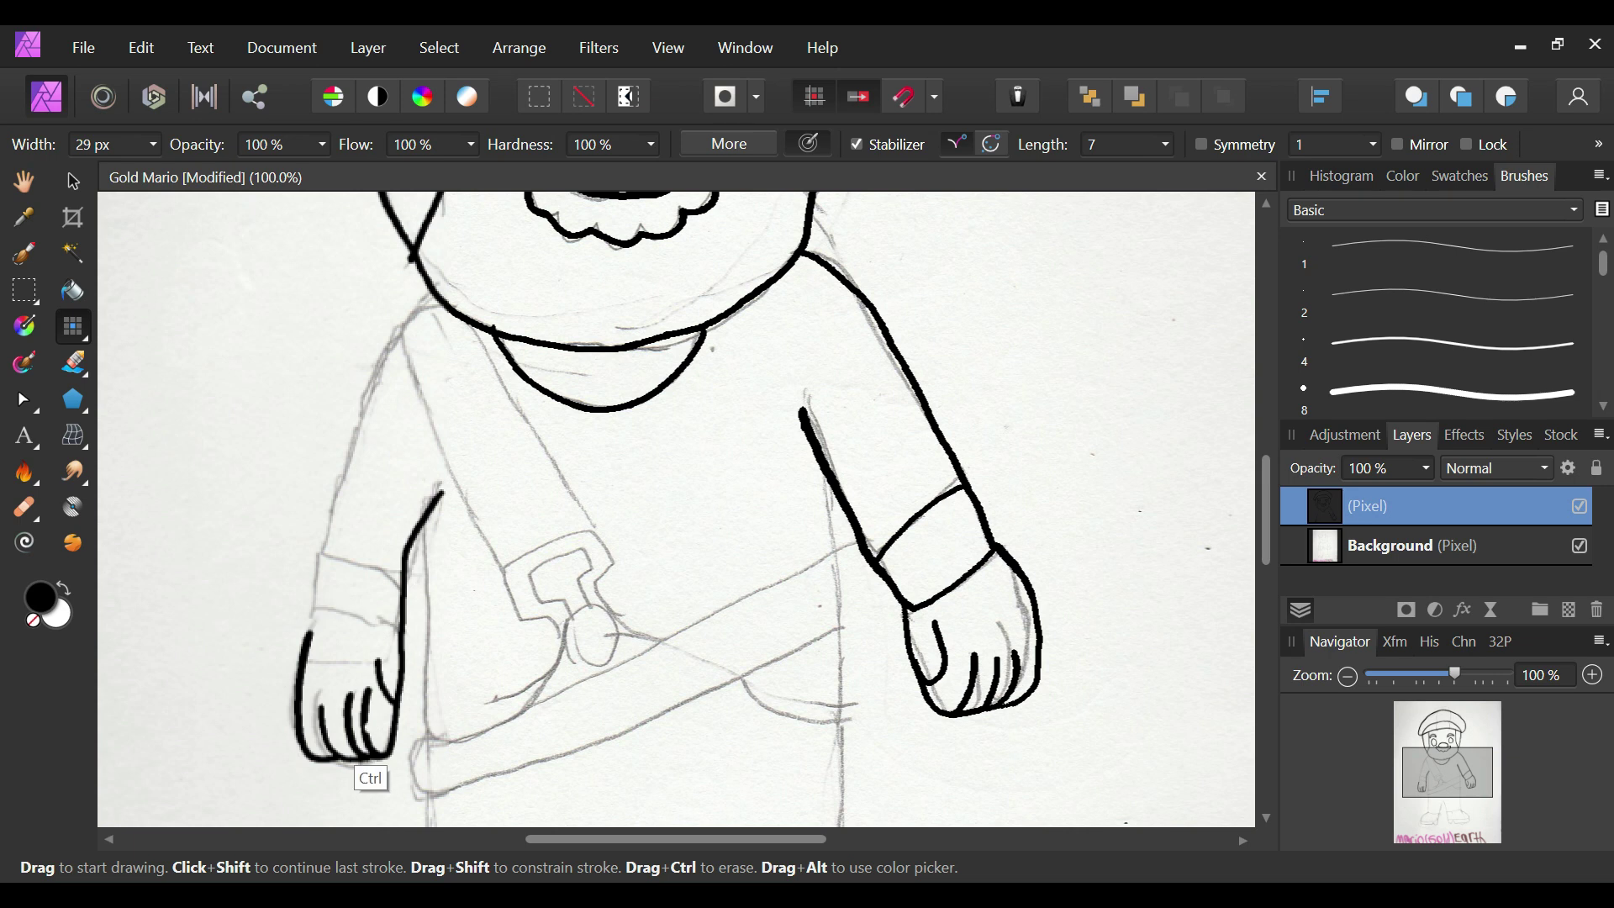
Step: Ink the left arm's cuff band and the arm's outer edge from the cuff up to the shoulder
drag(314, 607, 404, 636)
mouse_move(315, 567)
mouse_down()
mouse_move(361, 558)
mouse_move(410, 578)
mouse_up()
click(340, 572)
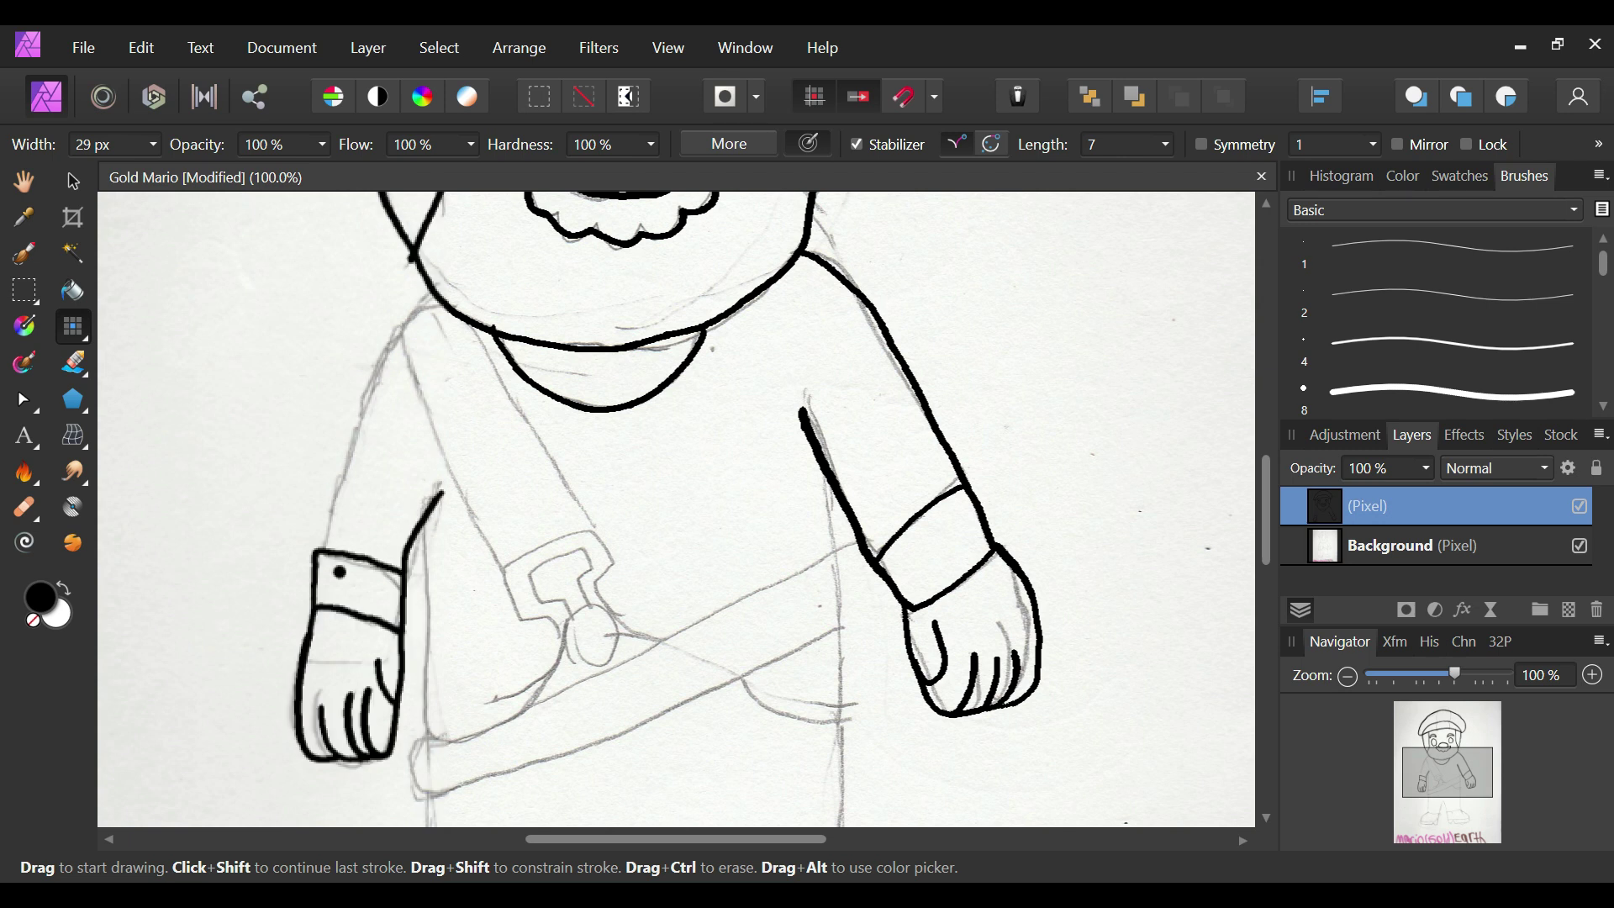
mouse_move(313, 561)
mouse_down()
mouse_move(360, 404)
mouse_move(396, 336)
mouse_move(442, 302)
mouse_up()
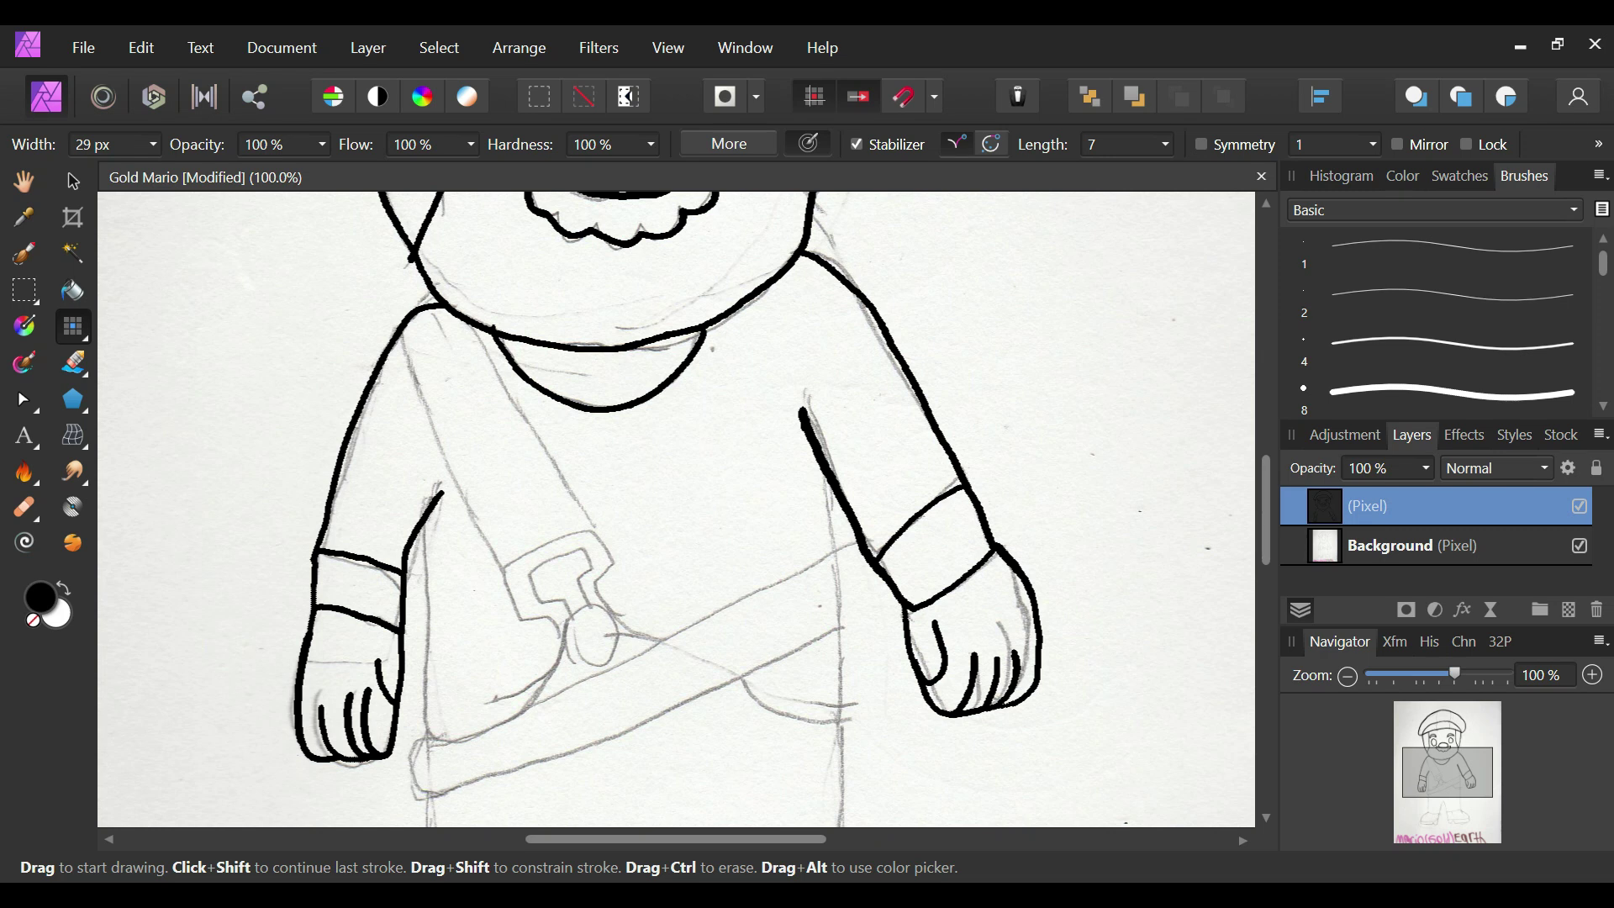
Step: Ink the left edge of the overall strap and the round button beneath it, redoing misplaced strokes
drag(402, 330, 534, 615)
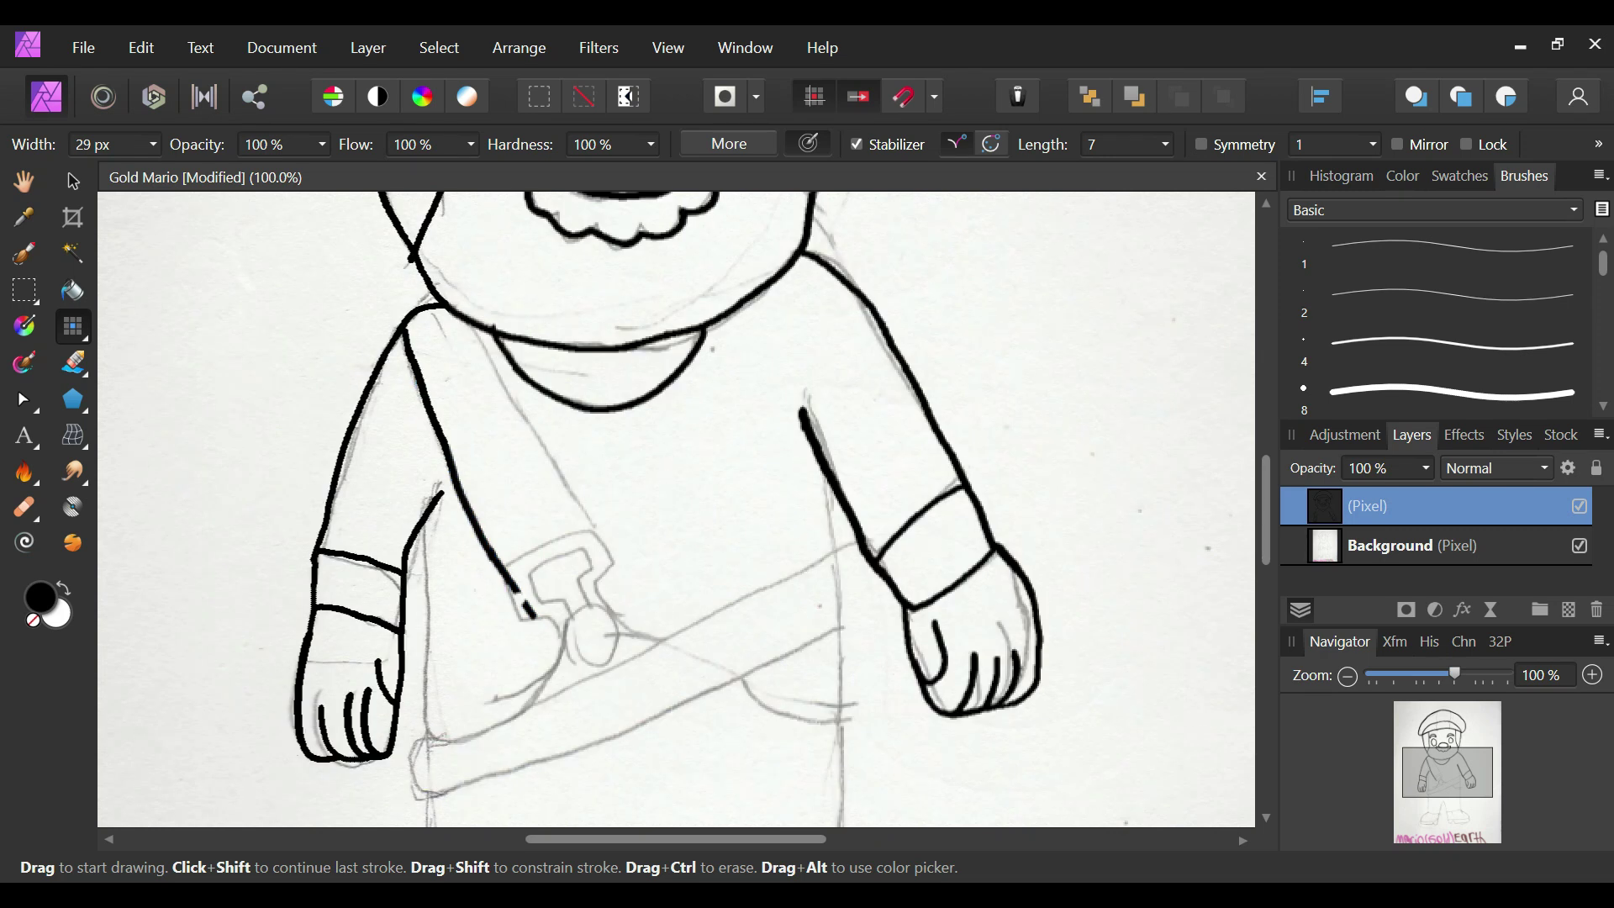
key(ctrl+z)
mouse_move(597, 666)
mouse_down()
mouse_move(567, 618)
mouse_move(591, 611)
mouse_move(611, 634)
mouse_move(608, 659)
mouse_move(502, 584)
mouse_move(393, 331)
mouse_move(503, 376)
mouse_move(591, 508)
mouse_up()
key(ctrl+z)
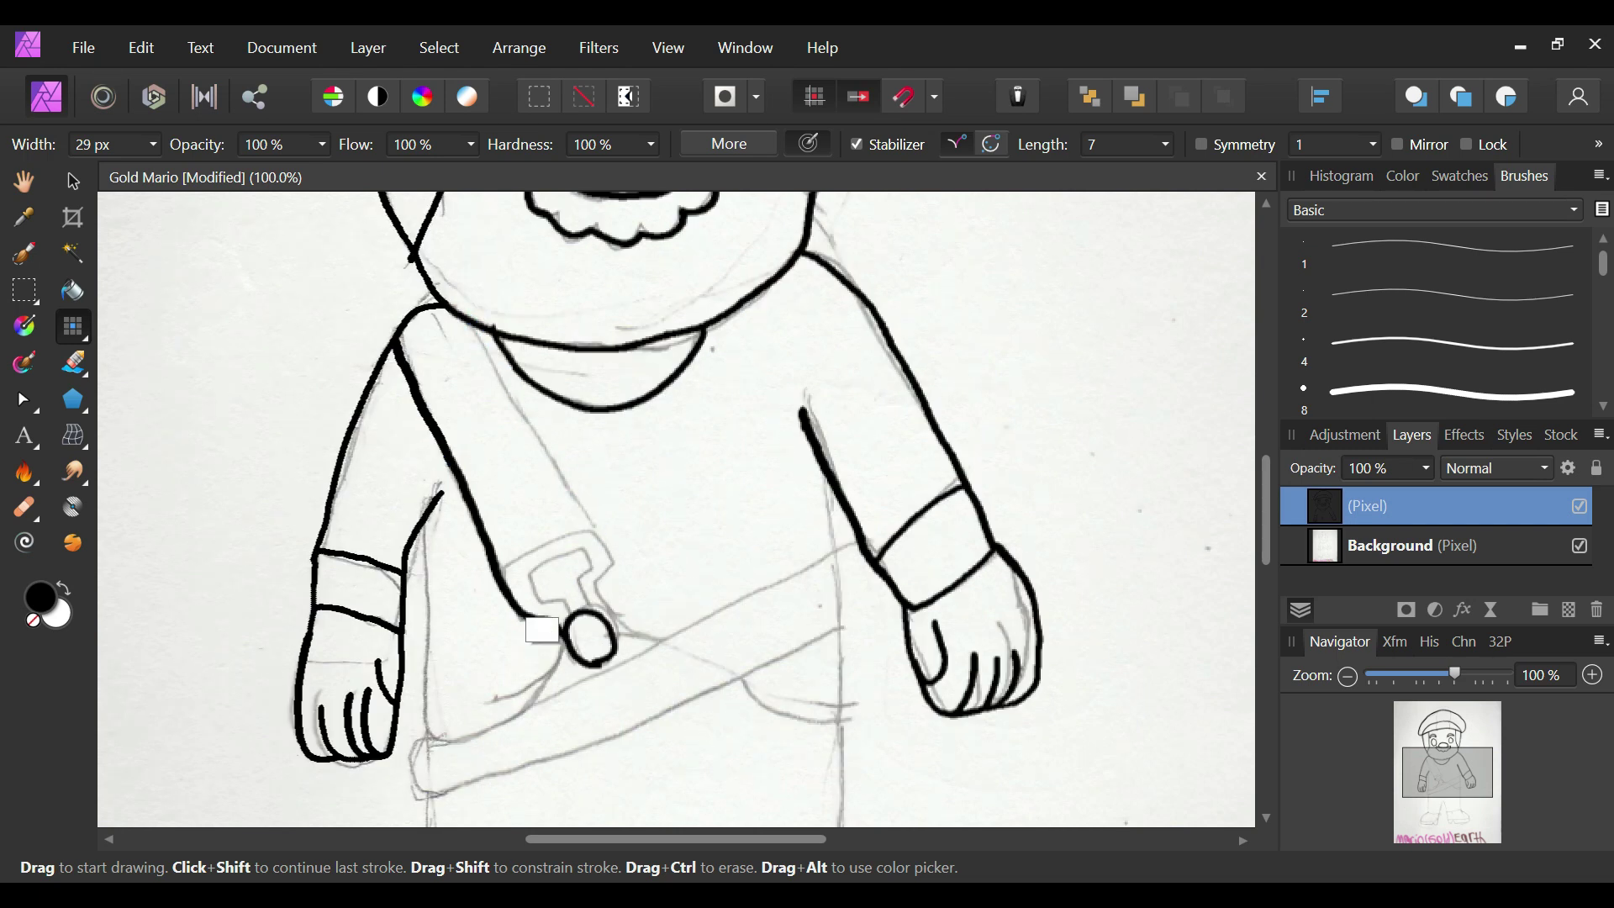
Step: Ink the strap's buckle around the button and the strap's right edge up to the collar
click(569, 608)
drag(539, 564, 576, 550)
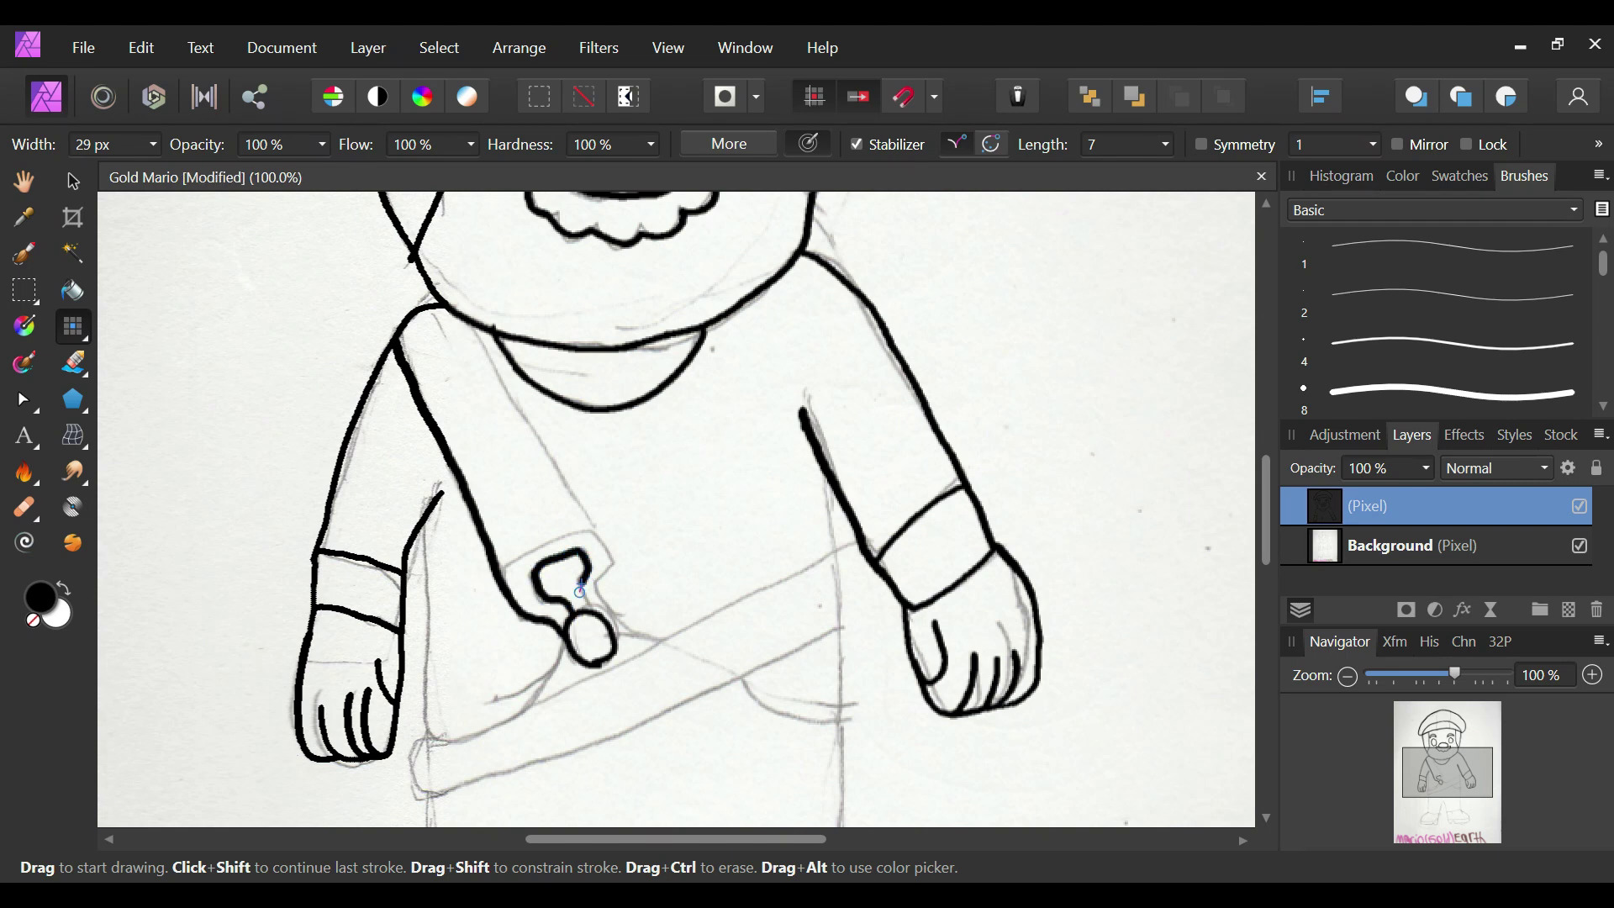
mouse_move(619, 651)
mouse_down()
mouse_move(606, 544)
mouse_move(462, 320)
mouse_up()
drag(519, 553, 587, 532)
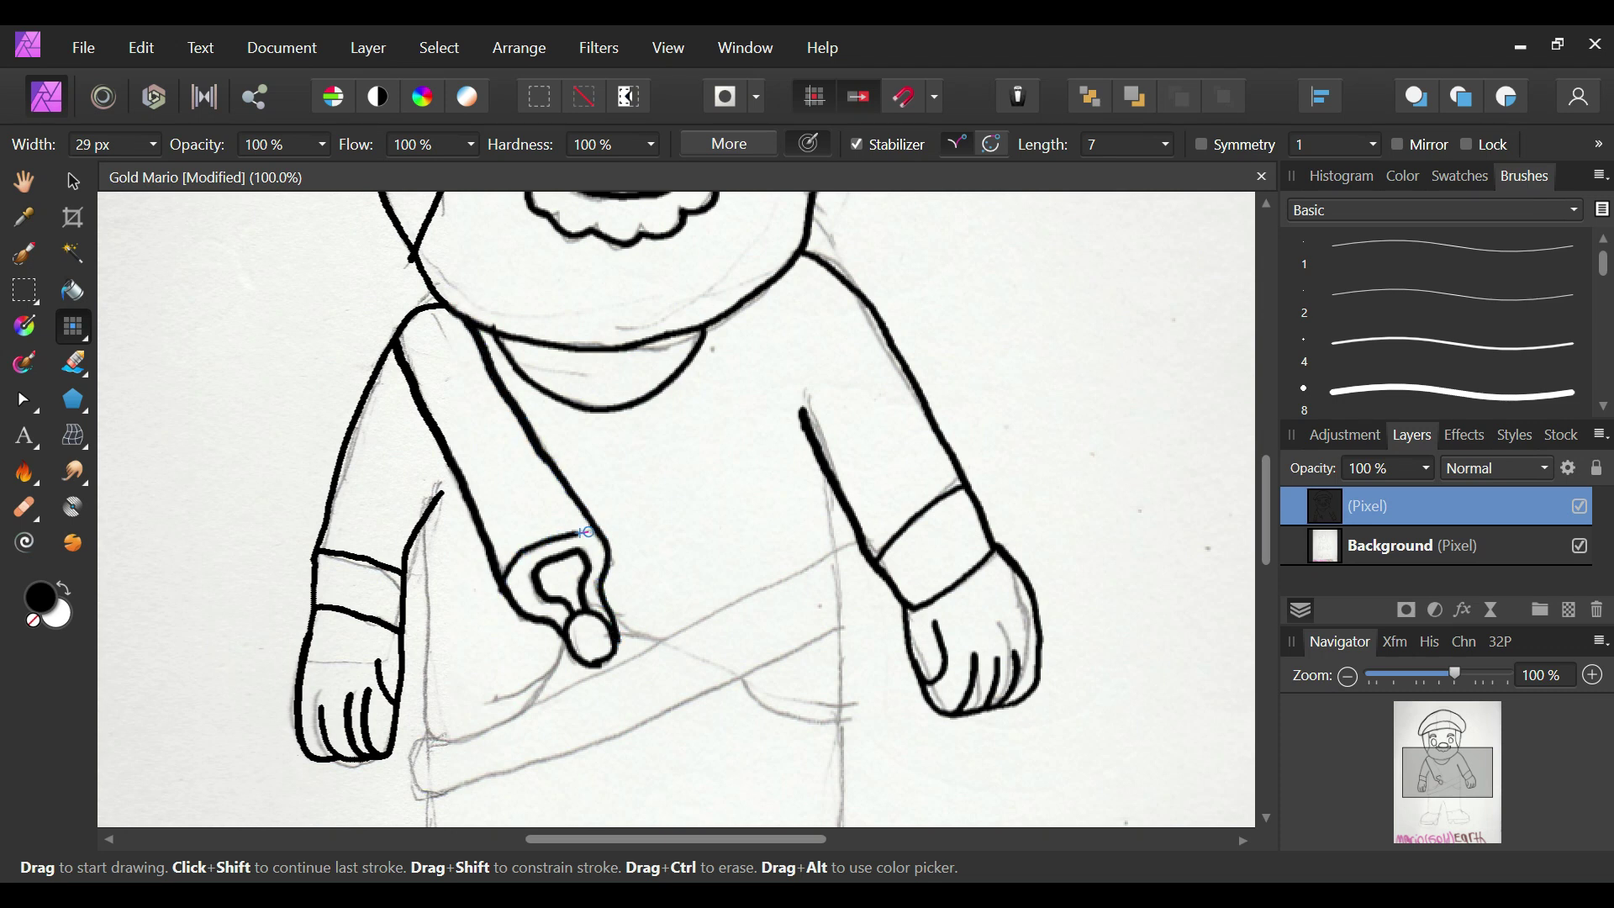
Step: Ink the short overall edges on both sides of the button and the curved arc near the torso's right side
drag(558, 659, 535, 706)
drag(611, 620, 676, 642)
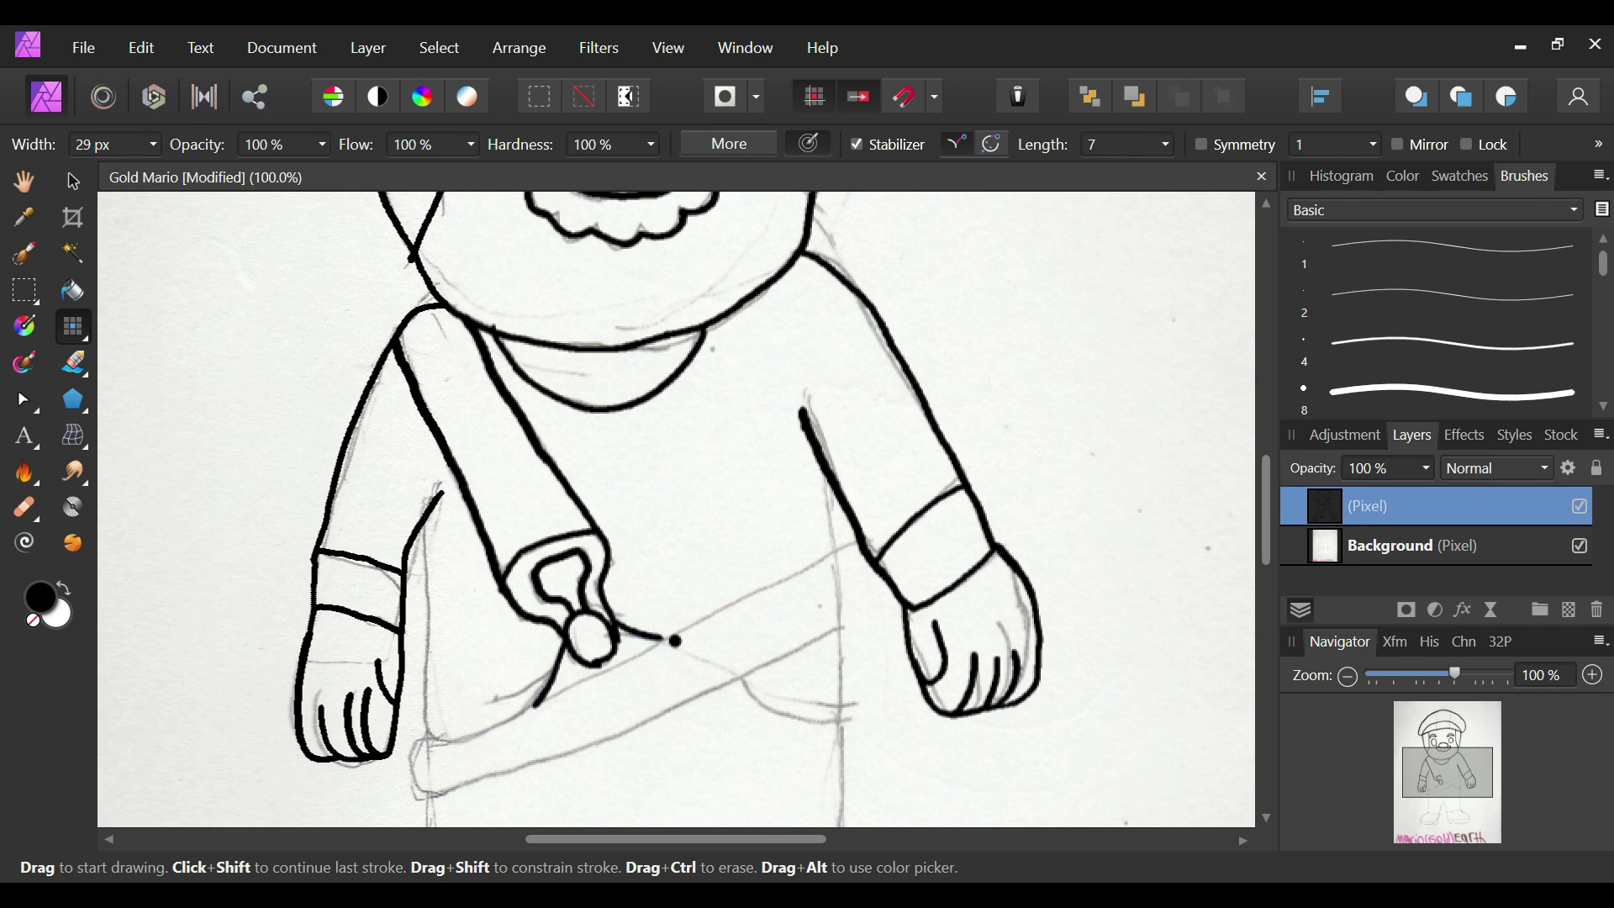
mouse_move(745, 681)
mouse_down()
mouse_move(804, 718)
mouse_move(847, 710)
mouse_up()
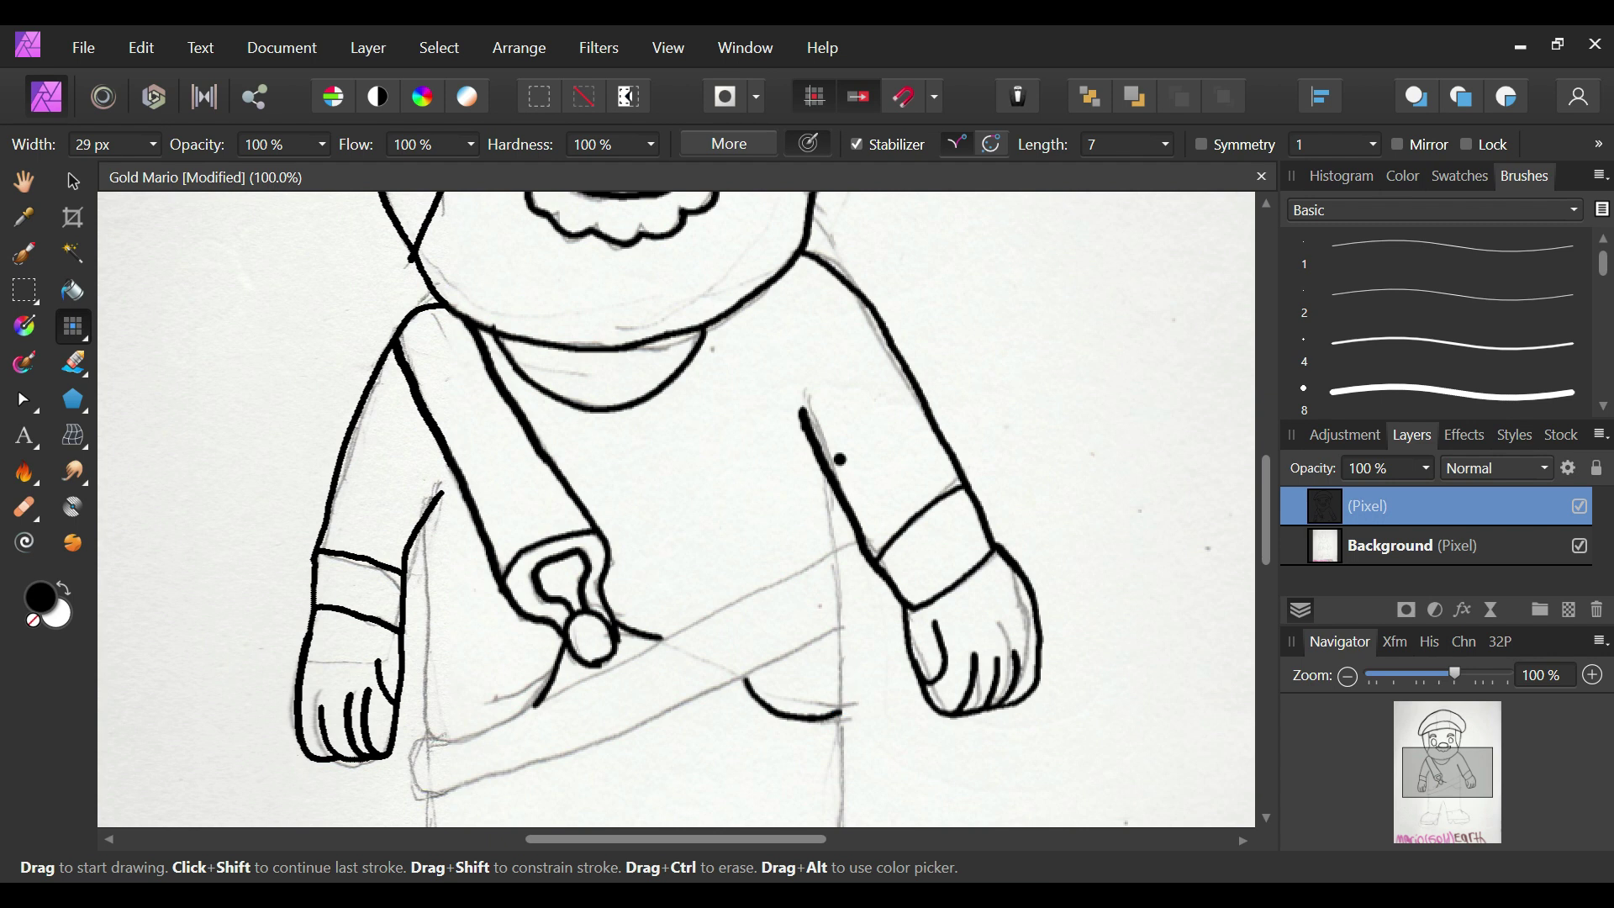
Step: Ink both sides of the torso below the arms and undo the trial stroke along the diagonal belt
drag(823, 484, 850, 826)
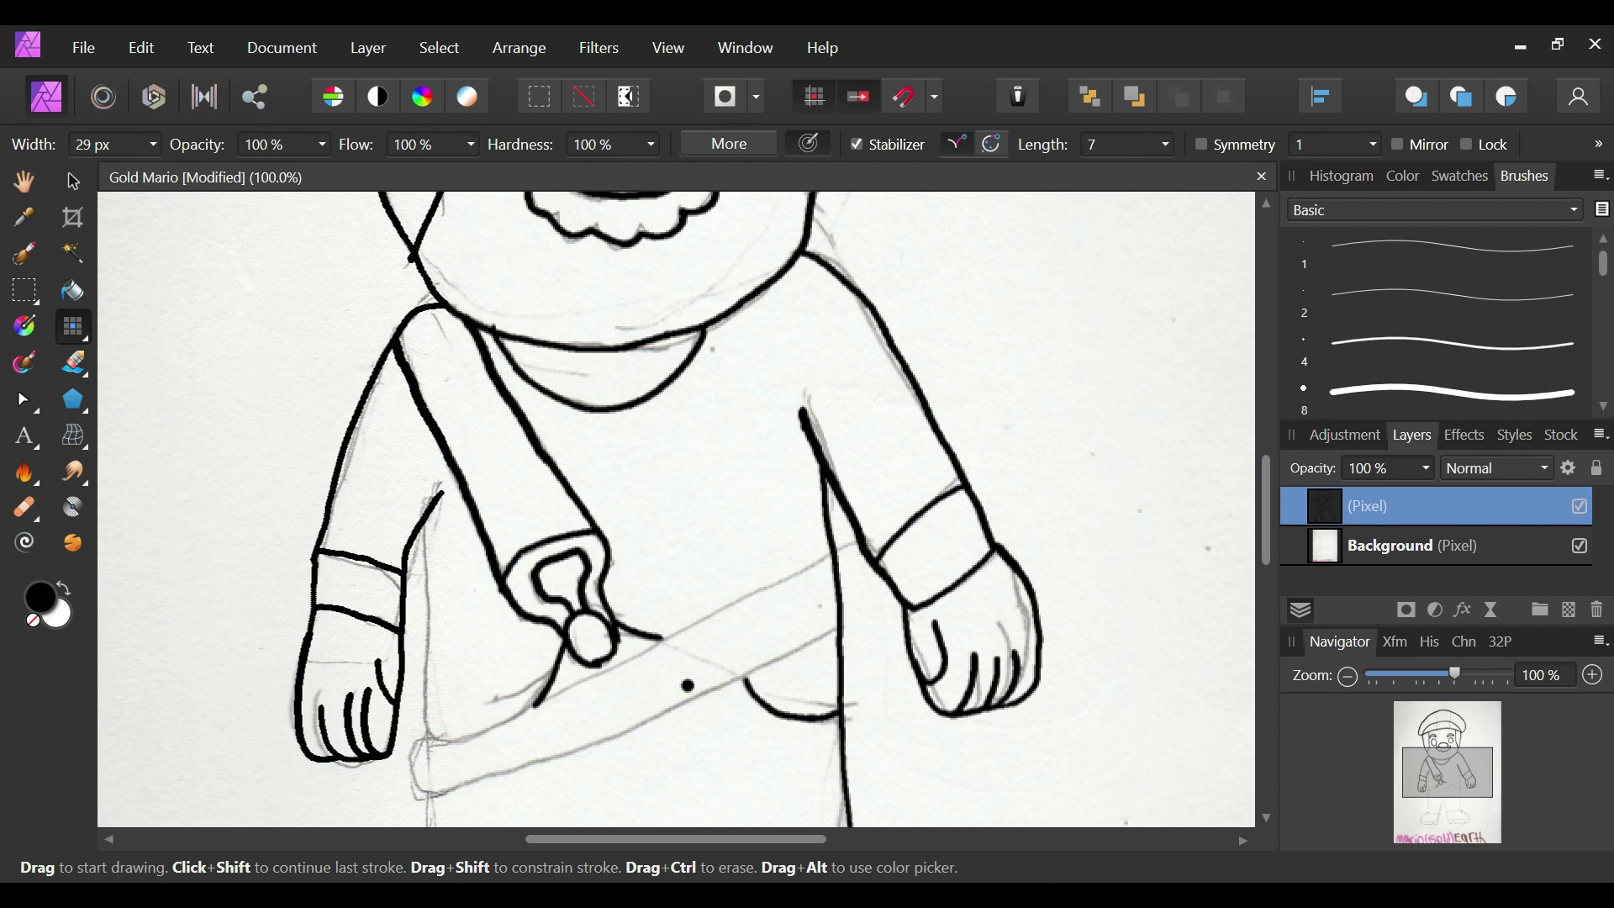
mouse_move(423, 514)
mouse_down()
mouse_move(423, 734)
mouse_move(610, 686)
mouse_move(754, 564)
mouse_up()
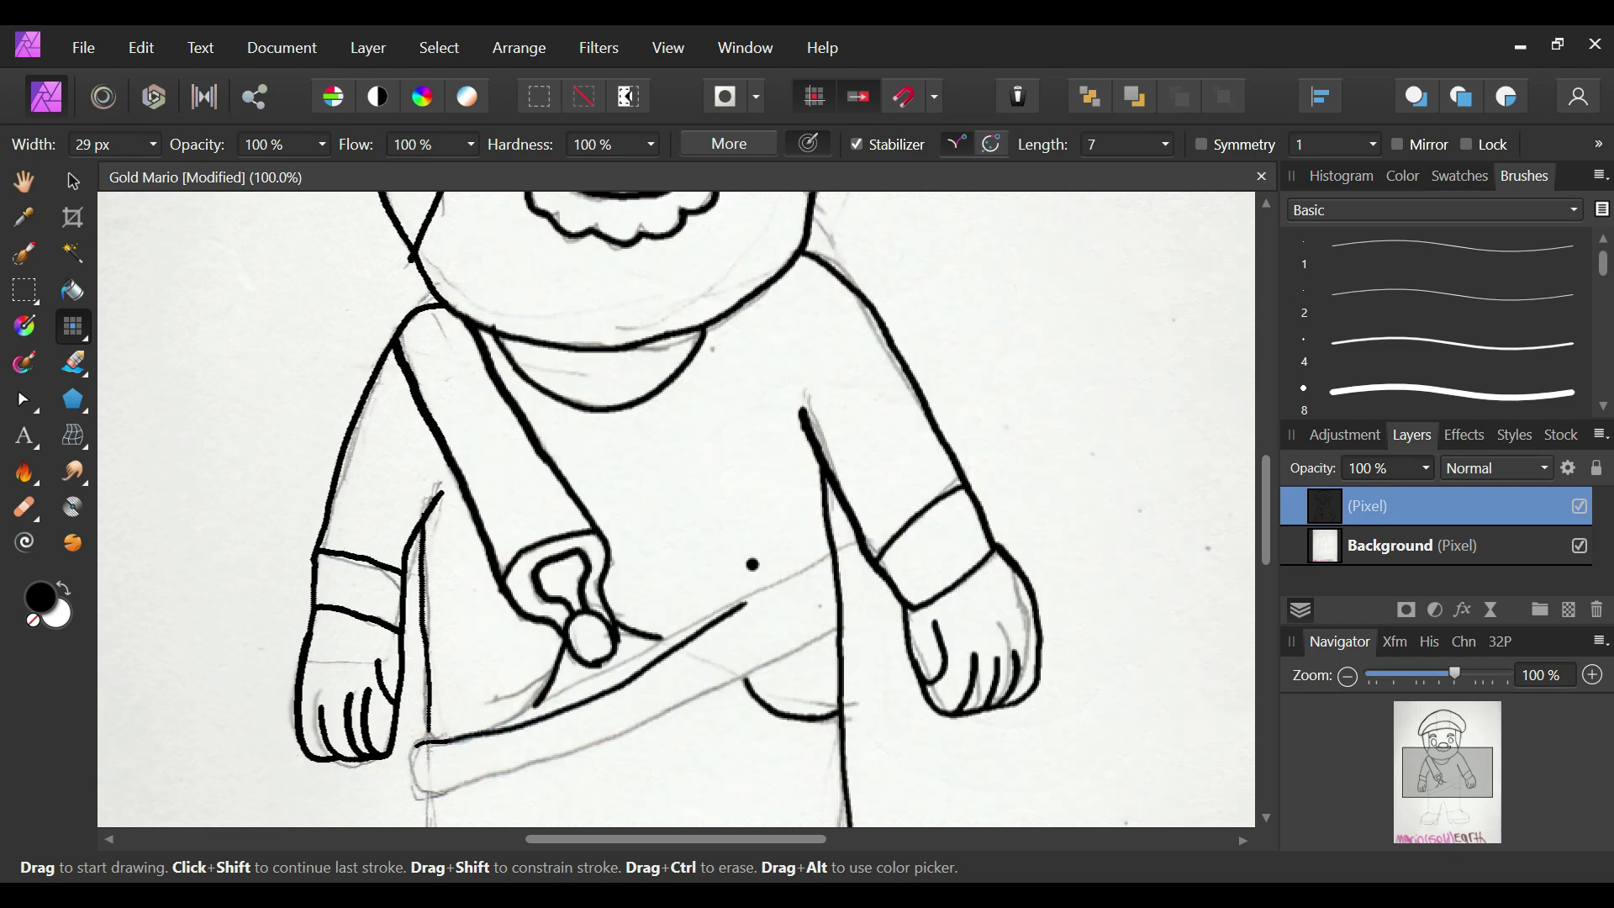
key(ctrl+z)
key(ctrl+z)
key(ctrl+z)
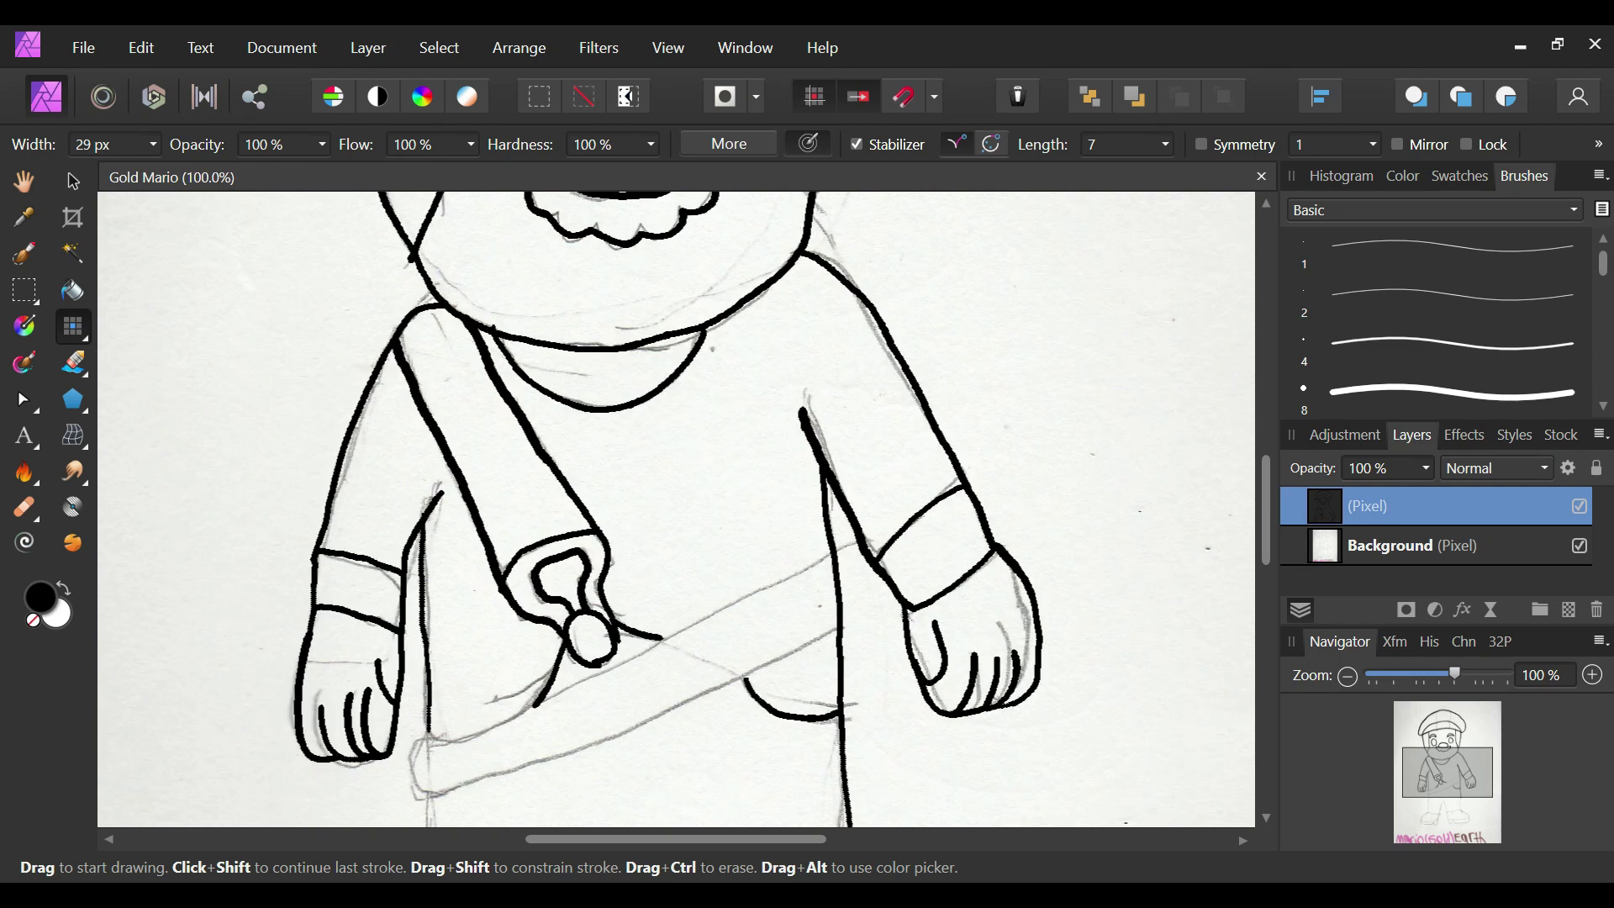
Step: Ink the diagonal belt across the waist with its upper edge, rounded left end and lower edge
mouse_move(661, 634)
mouse_down()
mouse_move(508, 714)
mouse_move(424, 728)
mouse_move(411, 757)
mouse_move(421, 790)
mouse_move(463, 788)
mouse_move(644, 691)
mouse_up()
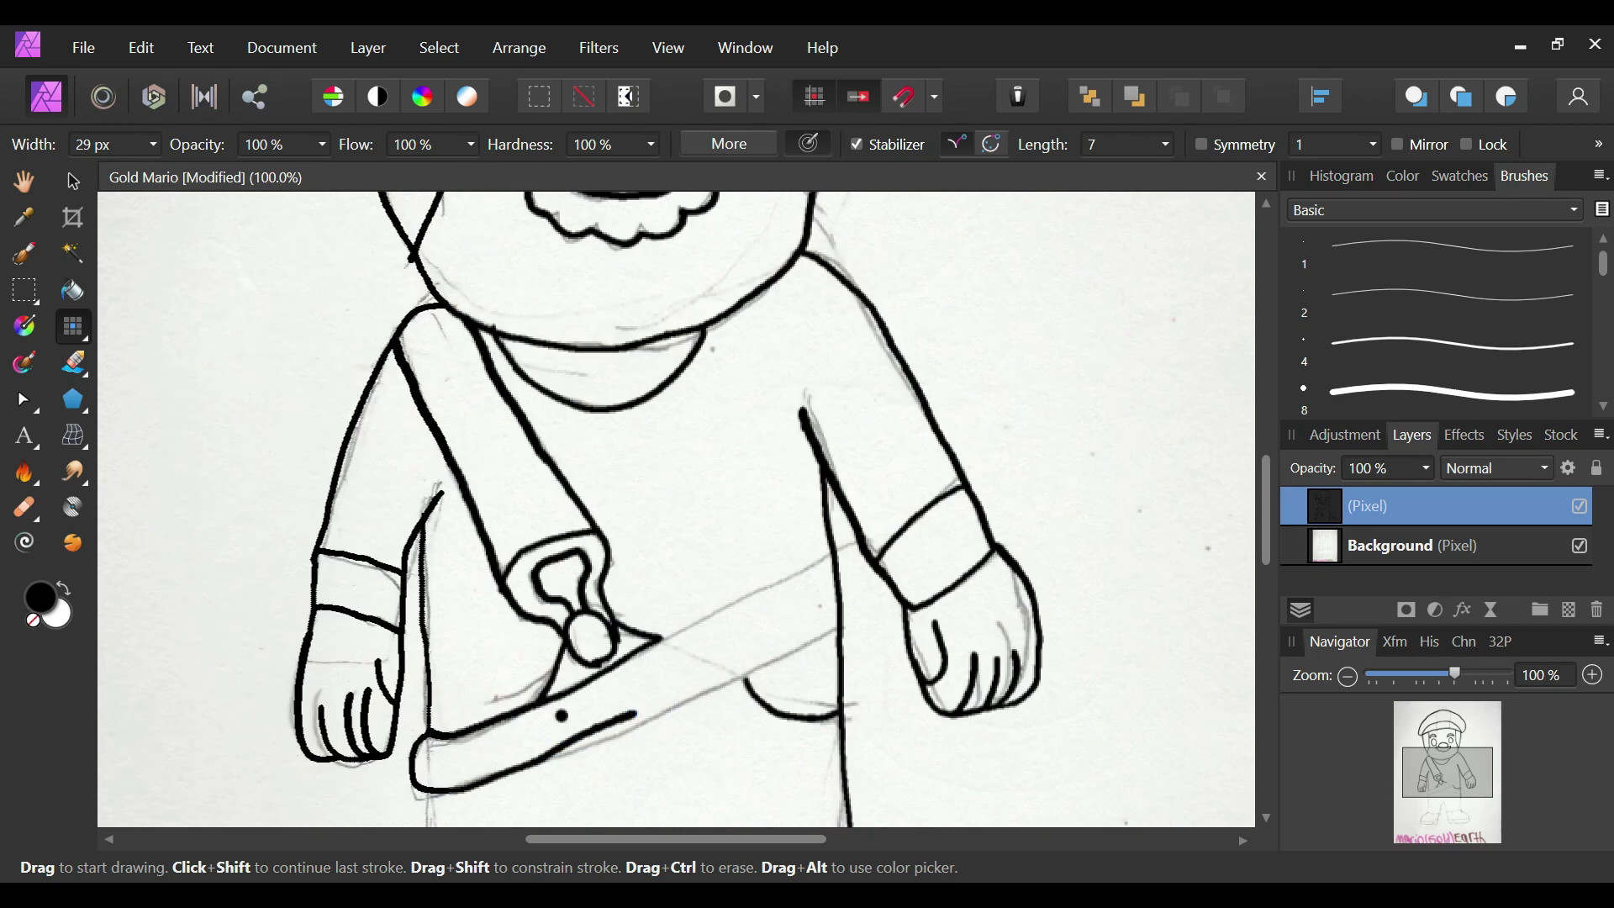
key(ctrl+z)
drag(663, 629, 831, 550)
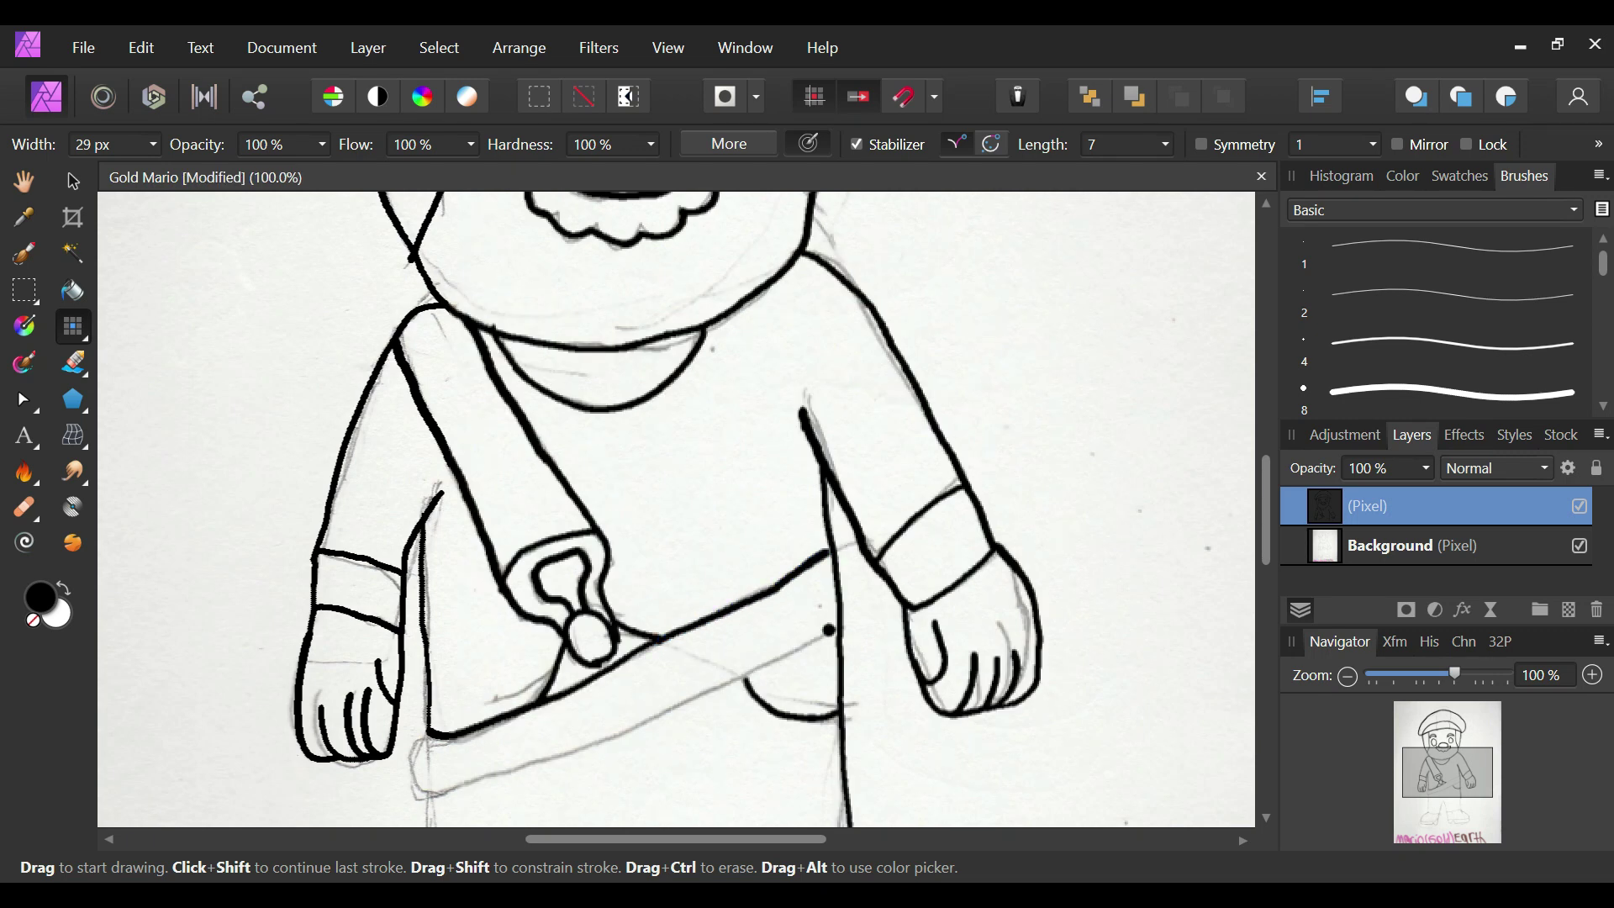
drag(824, 640, 475, 788)
key(ctrl+z)
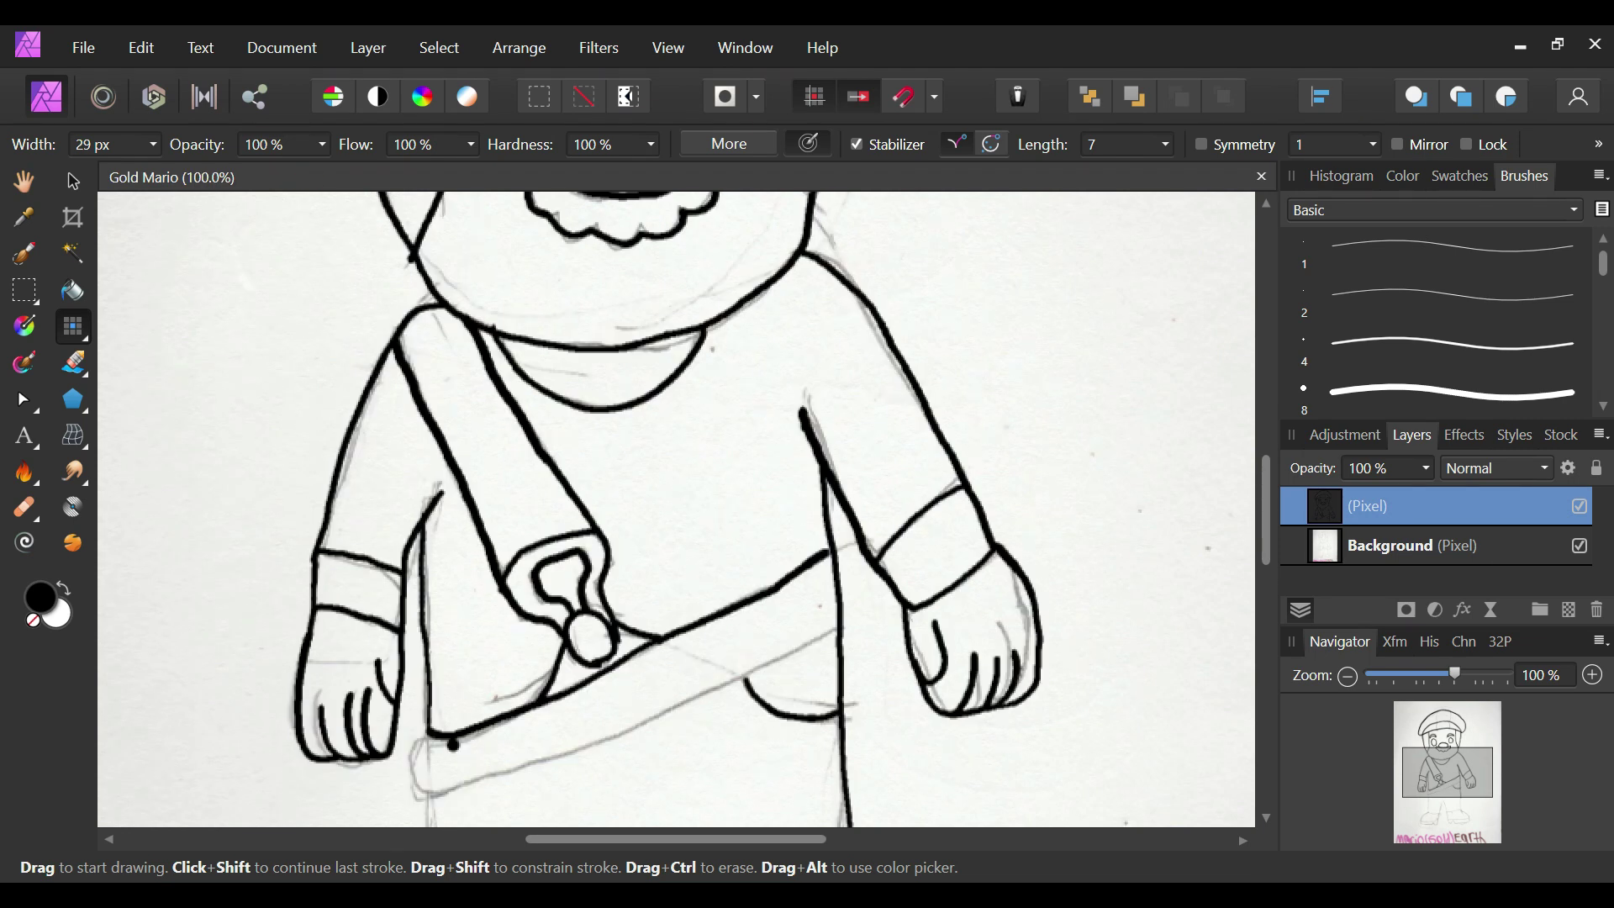
drag(426, 669, 433, 731)
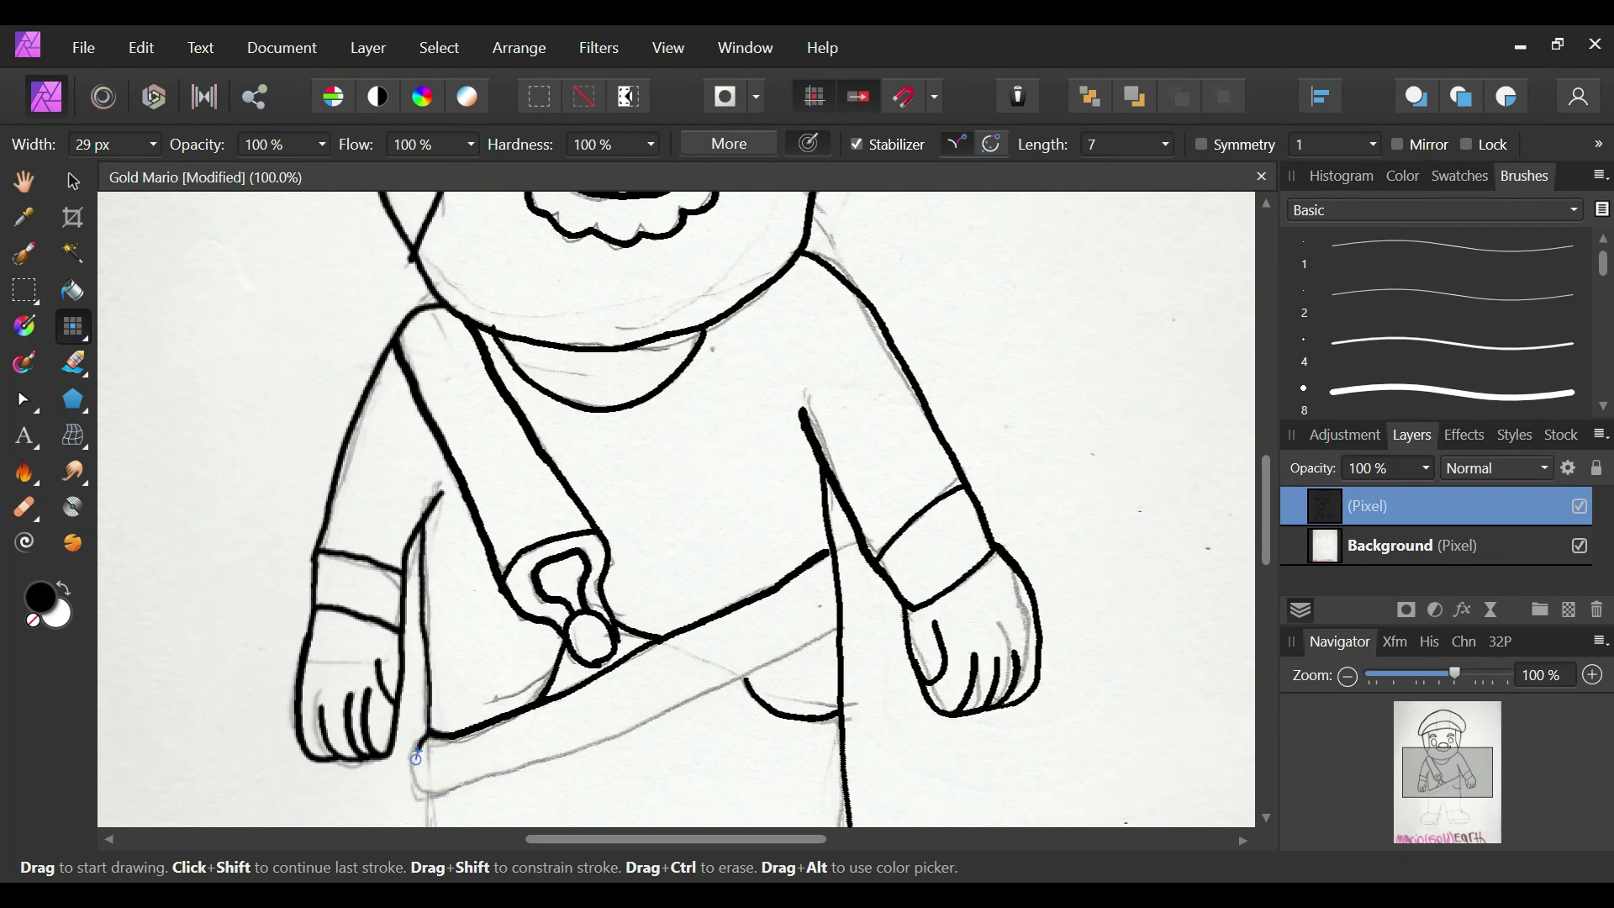
mouse_move(433, 789)
mouse_down()
mouse_move(622, 733)
mouse_move(851, 607)
mouse_up()
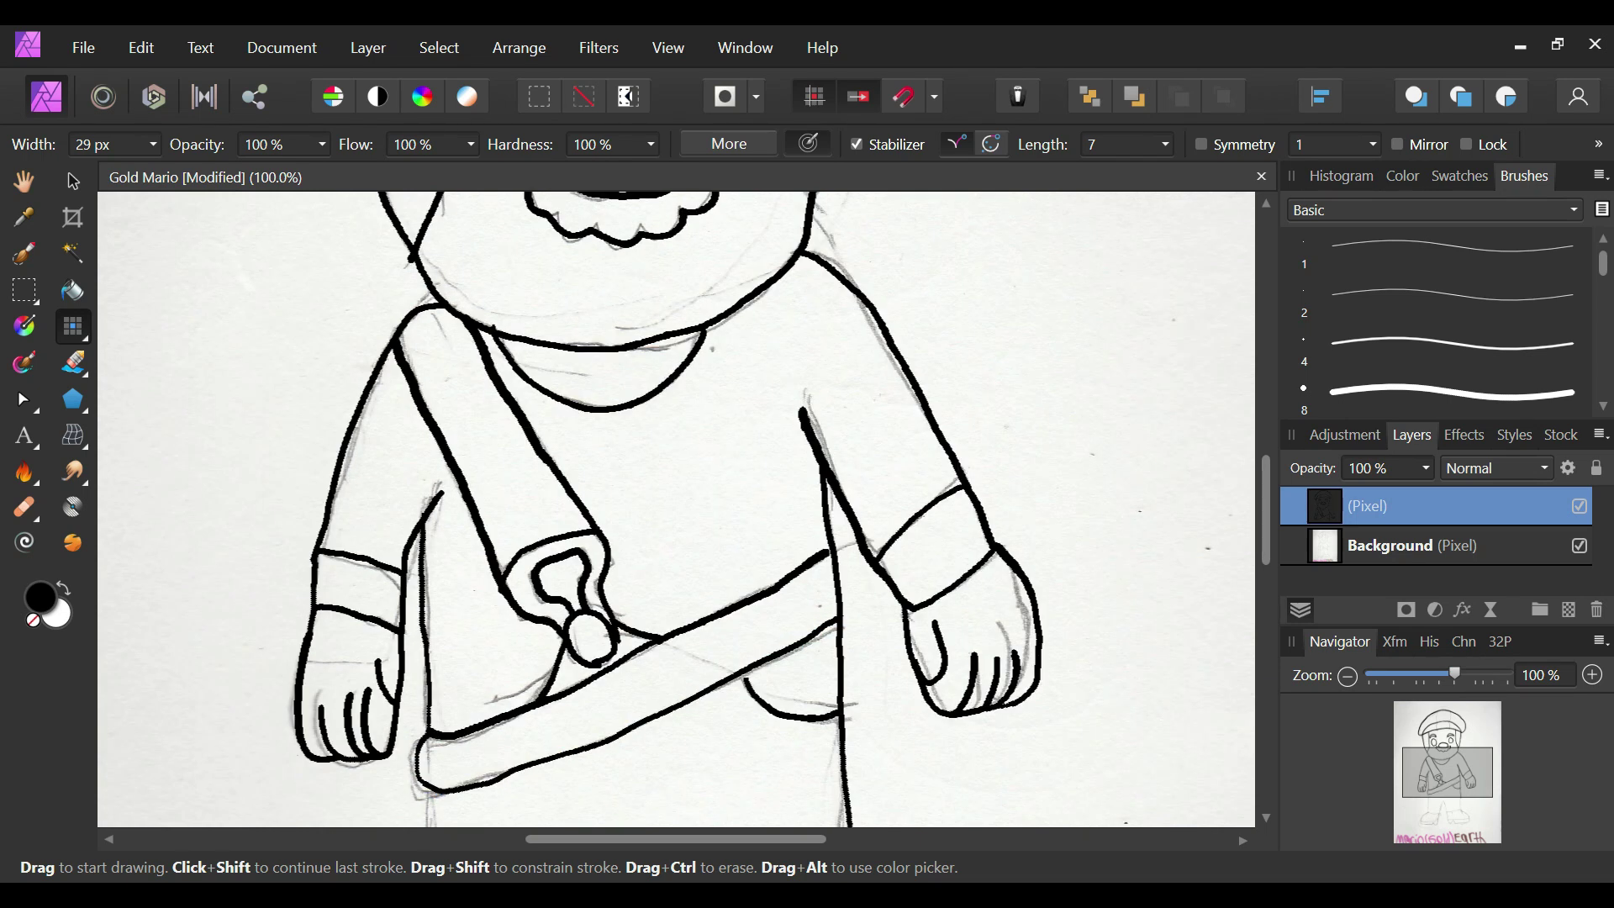
Step: Ink both trouser legs and the left shoe's upper, erasing the excess of the right leg's inner line
scroll(676, 510, down, 5)
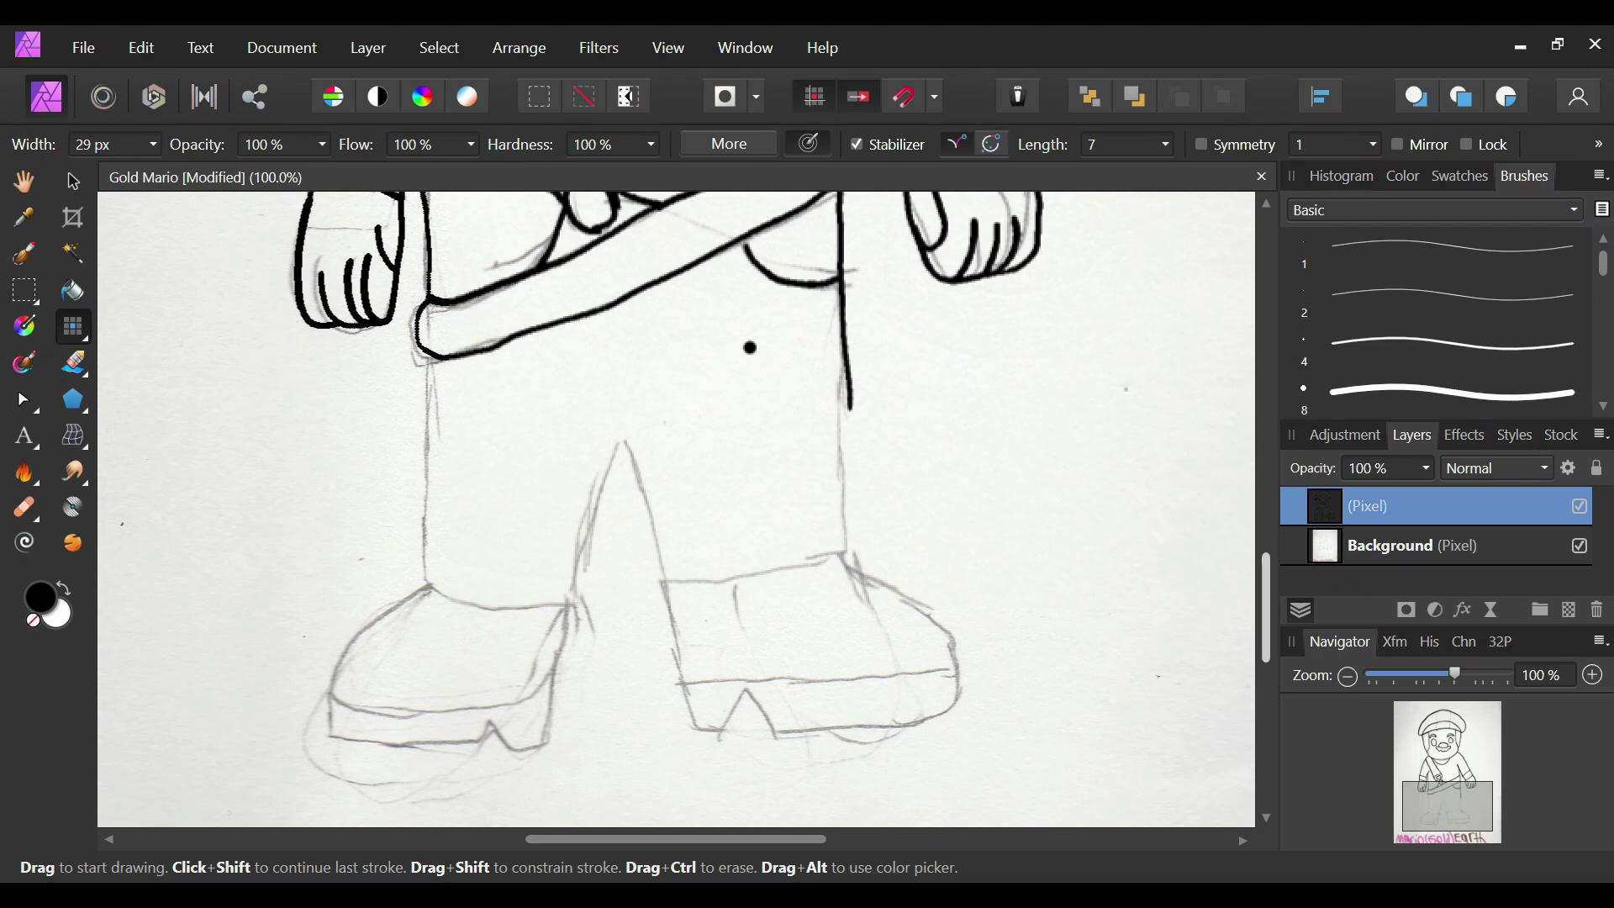
mouse_move(427, 360)
mouse_down()
mouse_move(421, 590)
mouse_move(346, 647)
mouse_move(337, 689)
mouse_move(418, 714)
mouse_move(504, 691)
mouse_move(567, 637)
mouse_move(615, 435)
mouse_move(686, 674)
mouse_up()
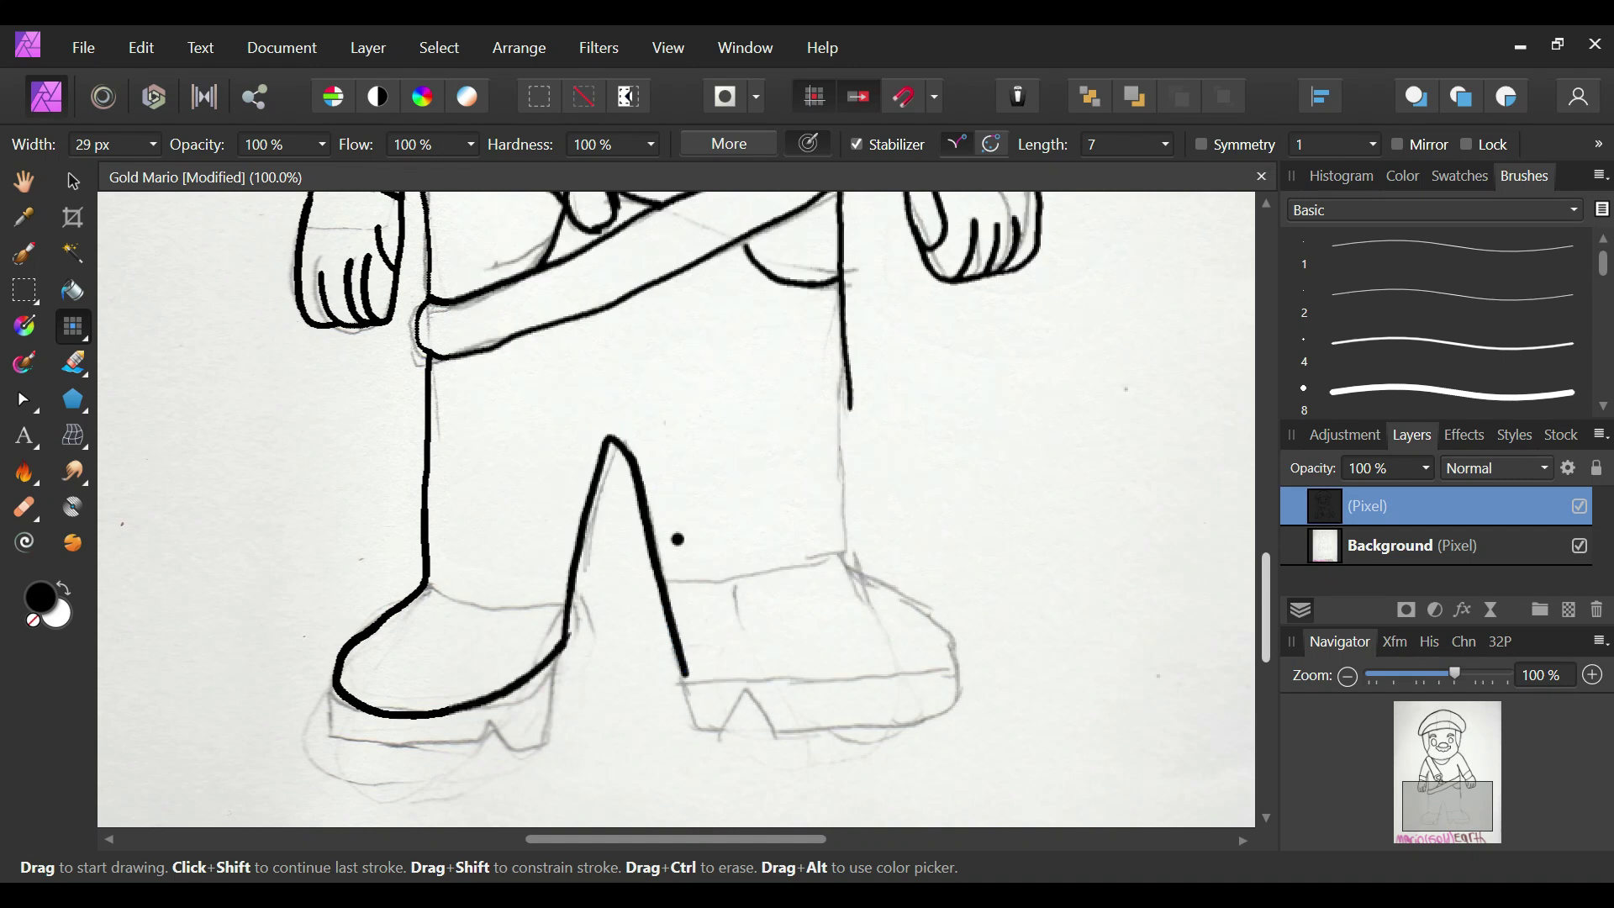
key(e)
key(ctrl+z)
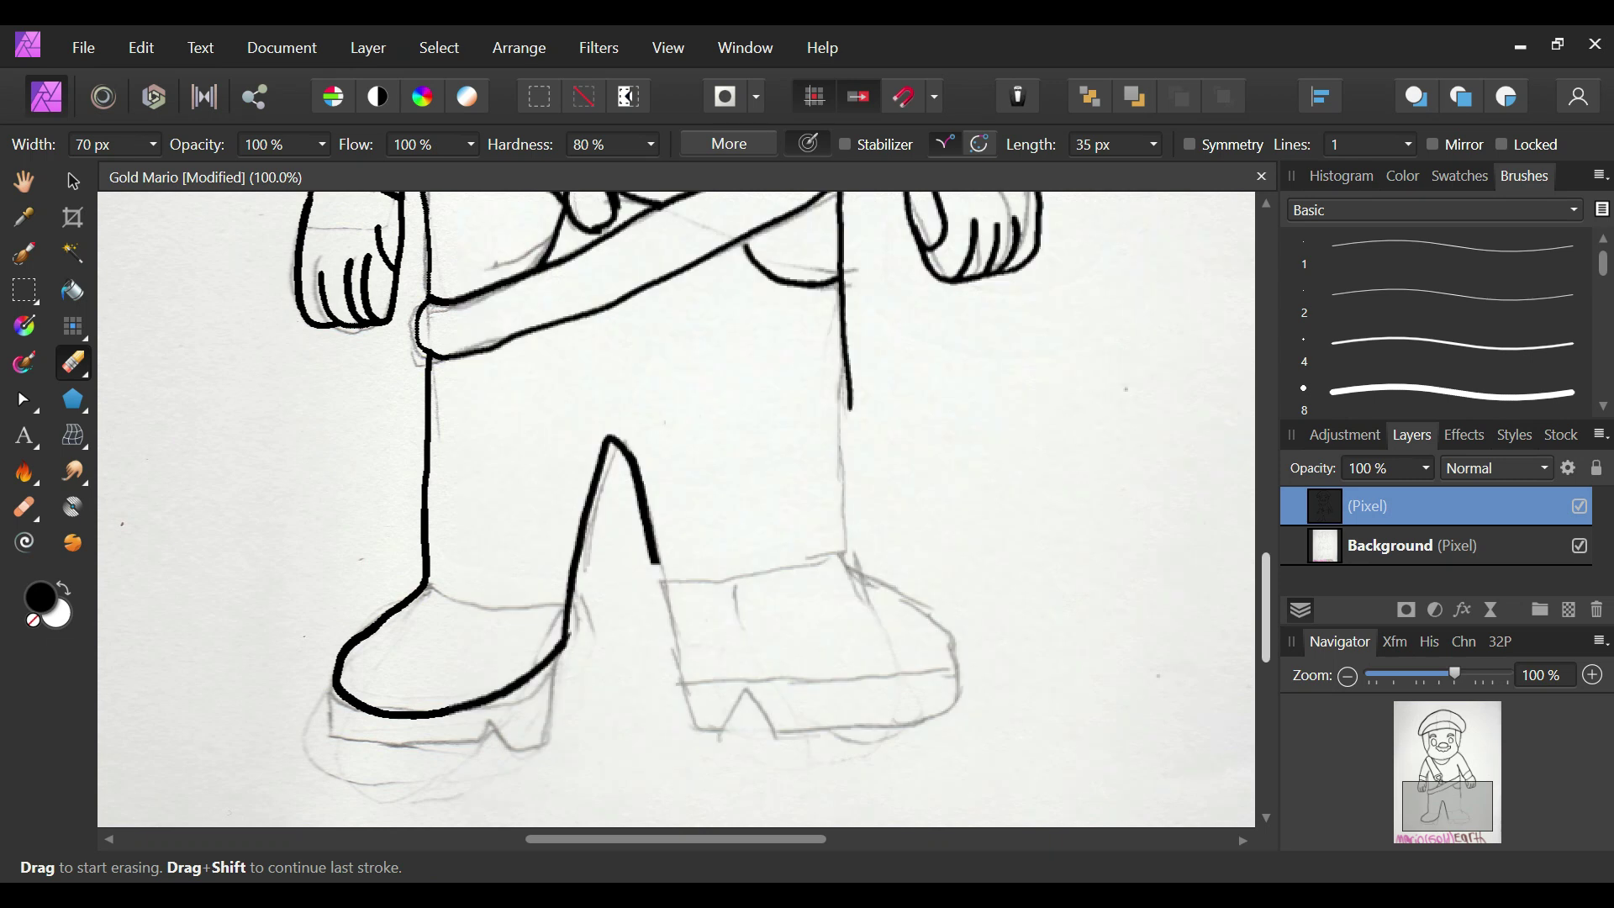
key(b)
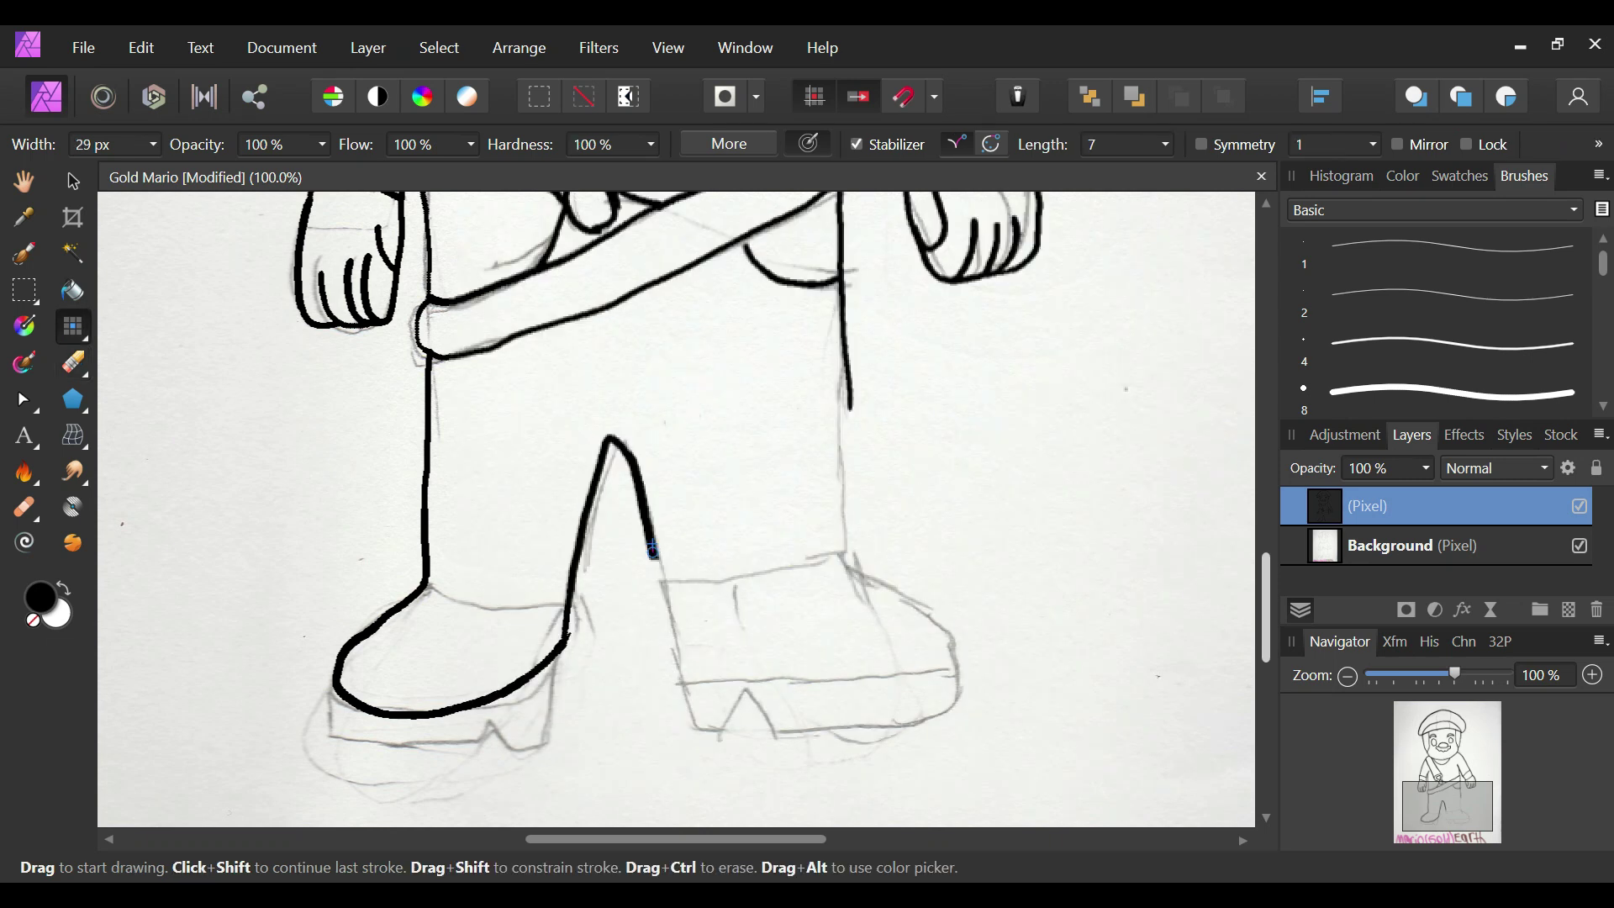
mouse_move(660, 580)
mouse_down()
mouse_move(839, 564)
mouse_move(855, 489)
mouse_move(841, 355)
mouse_up()
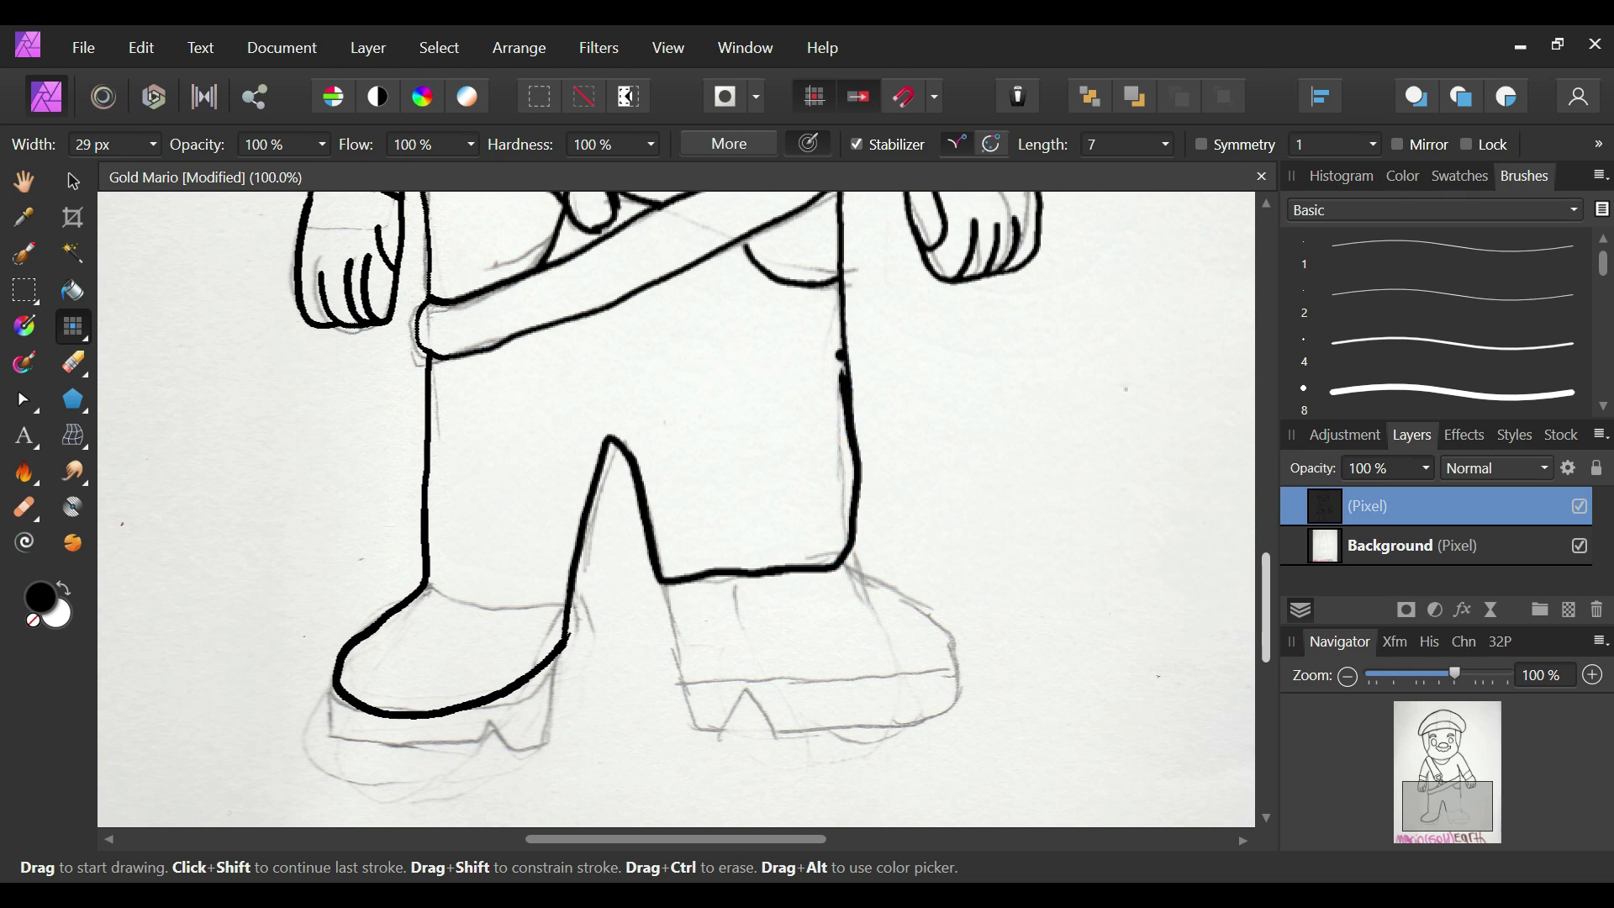
Step: Ink the right shoe's upper, its curved sole and its small heel, redrawing the sole until it fits
mouse_move(844, 558)
mouse_down()
mouse_move(927, 611)
mouse_move(960, 660)
mouse_move(952, 681)
mouse_move(823, 691)
mouse_move(740, 668)
mouse_move(666, 576)
mouse_move(673, 675)
mouse_move(757, 709)
mouse_move(887, 710)
mouse_up()
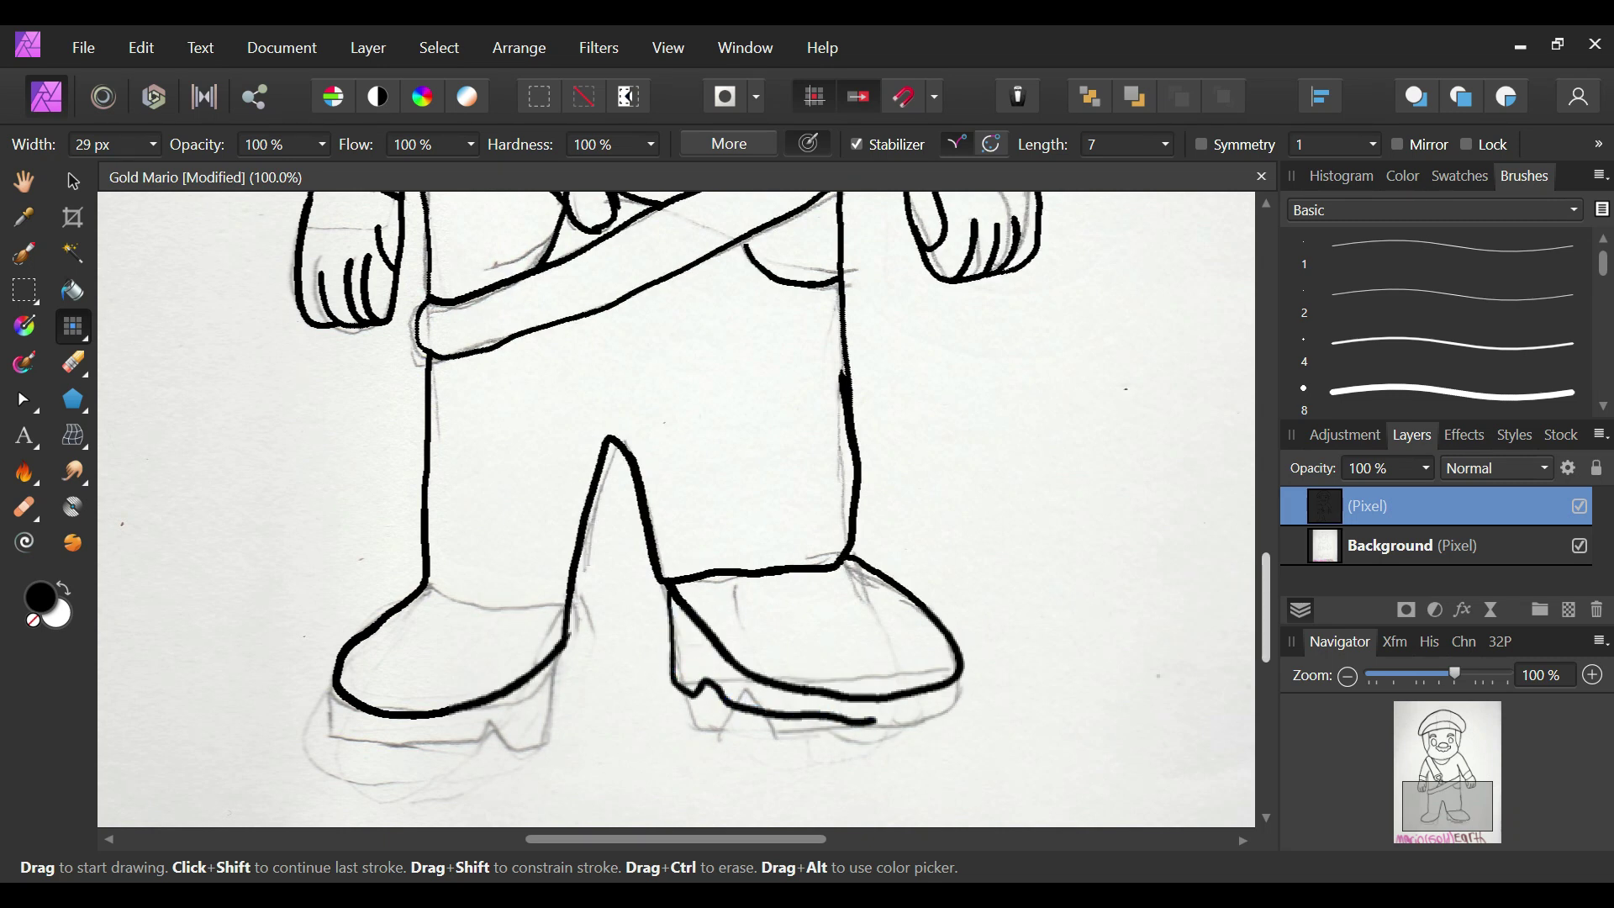
key(ctrl+z)
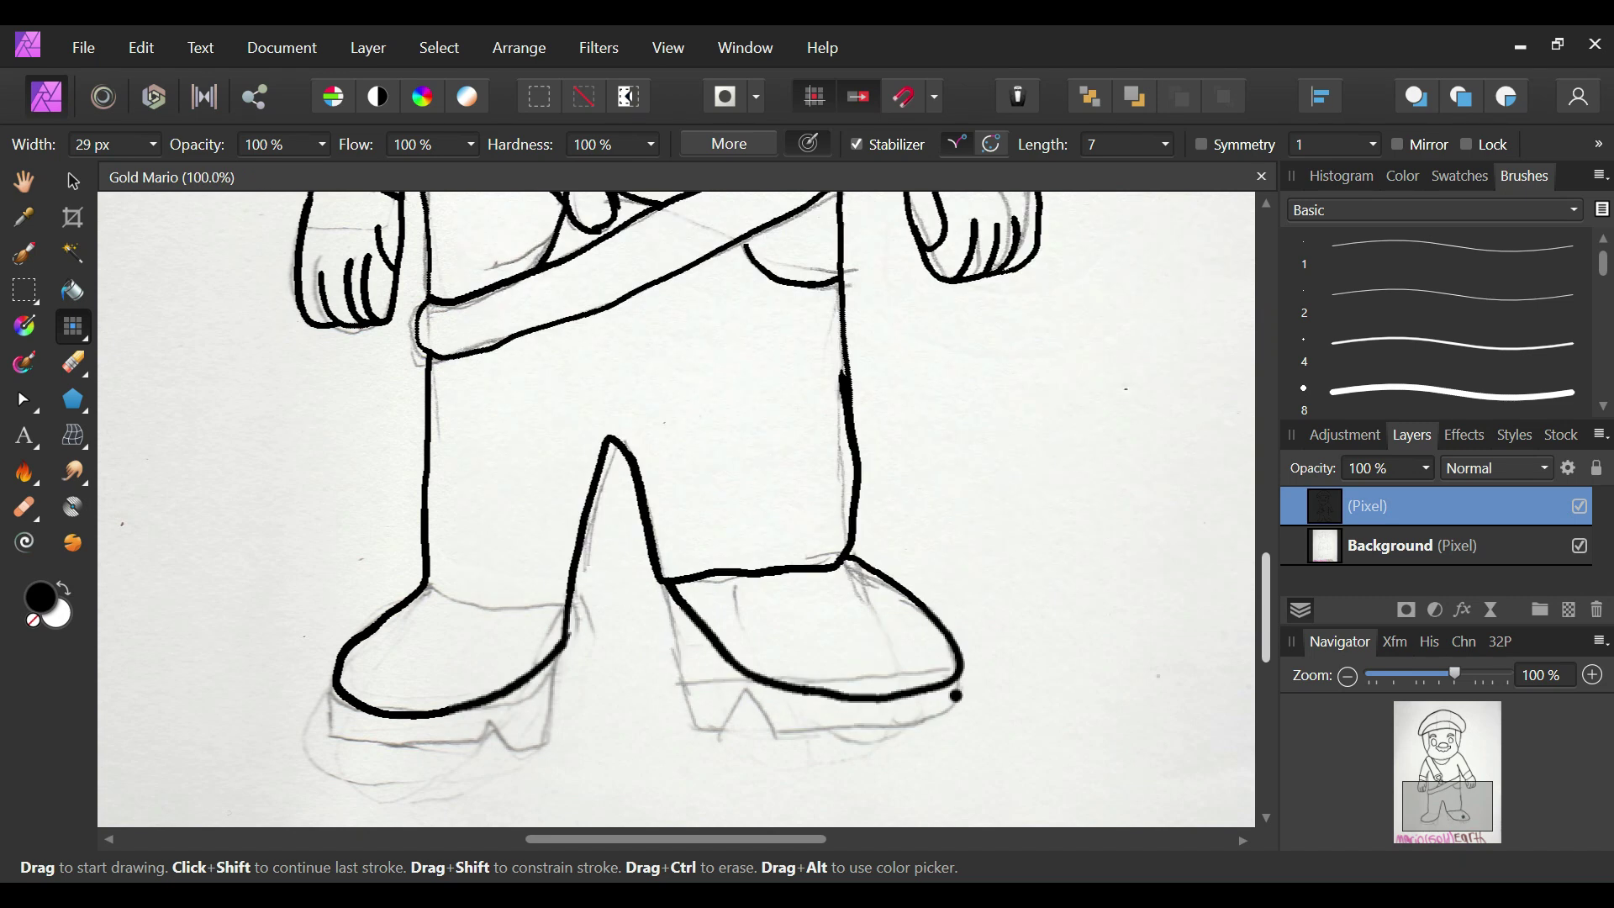
mouse_move(954, 711)
mouse_down()
mouse_move(843, 721)
mouse_move(731, 685)
mouse_move(715, 710)
mouse_move(689, 706)
mouse_move(672, 599)
mouse_up()
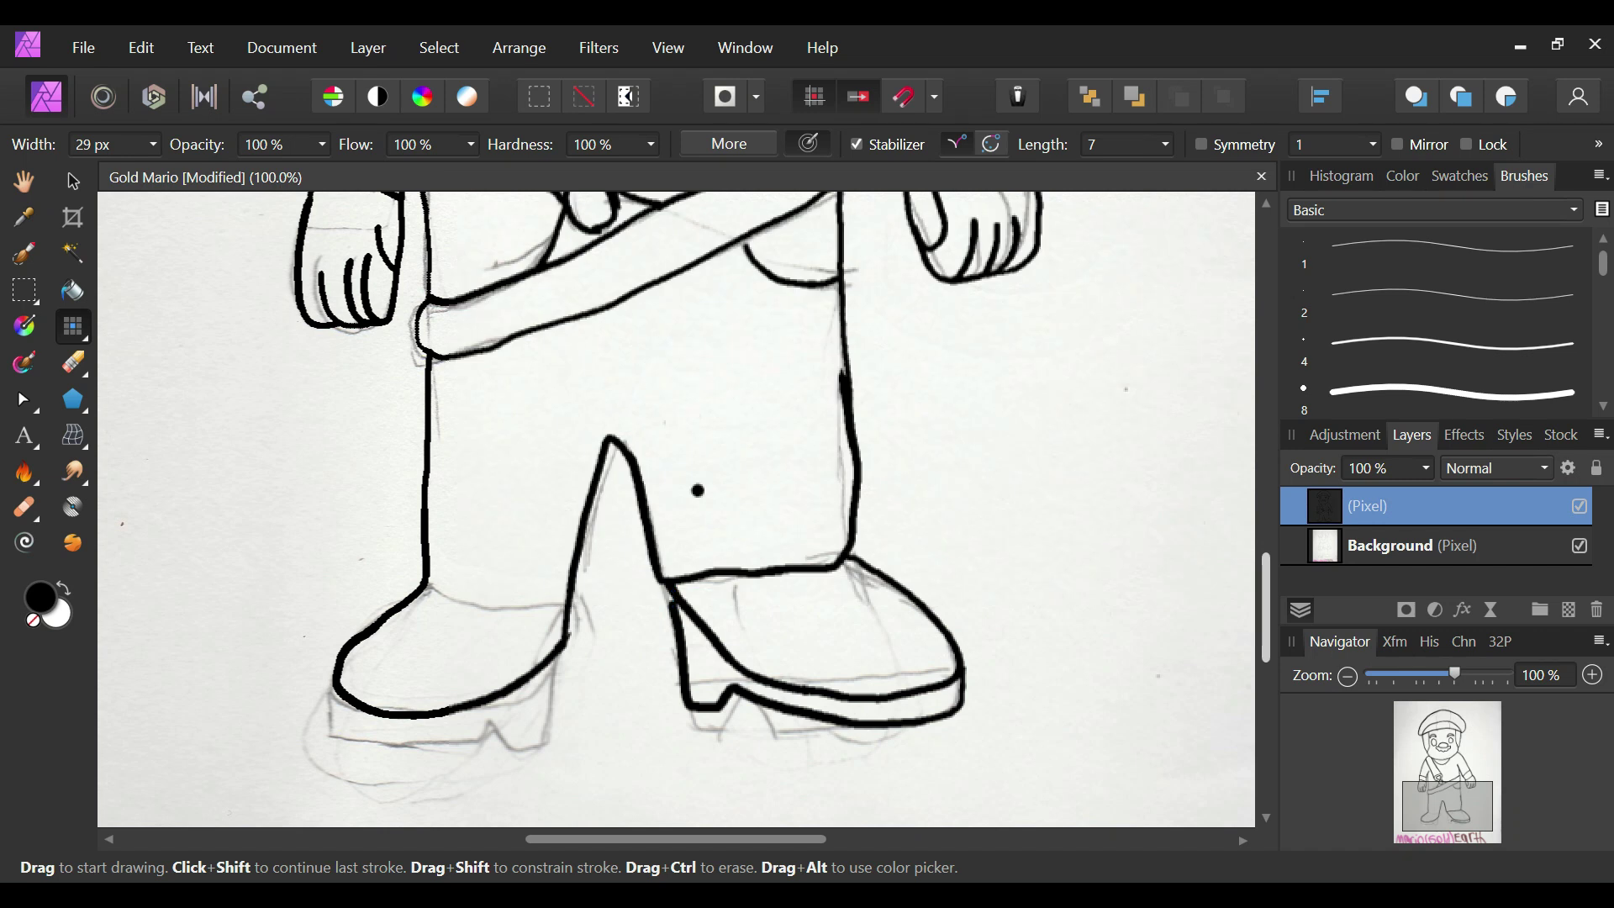
key(ctrl+z)
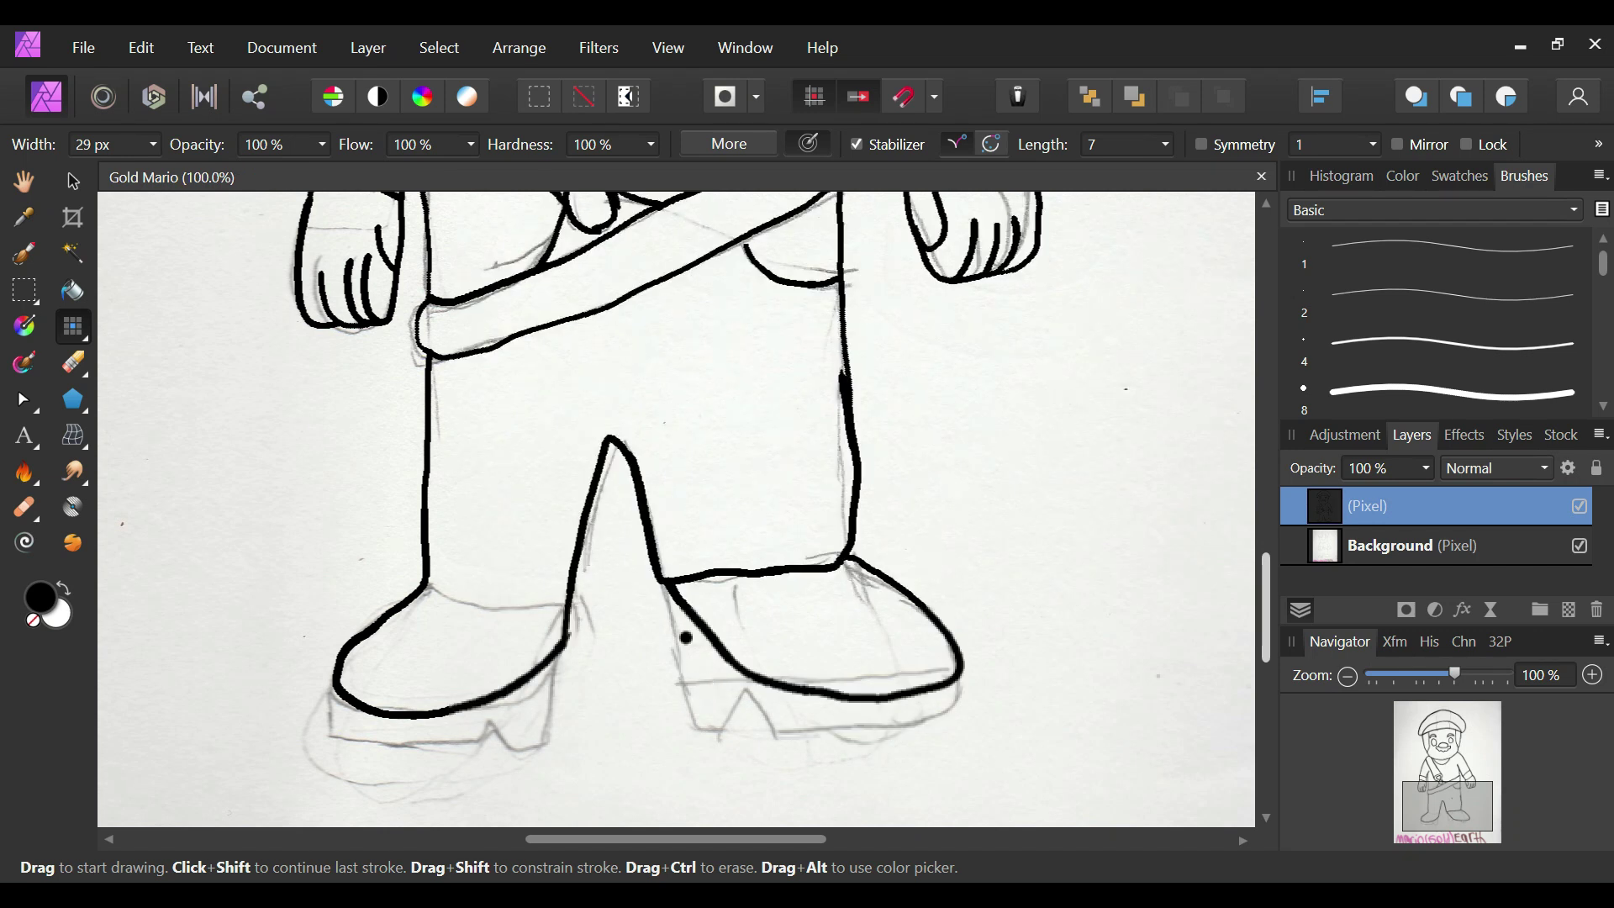
mouse_move(688, 652)
mouse_down()
mouse_move(766, 702)
mouse_move(856, 718)
mouse_move(954, 691)
mouse_up()
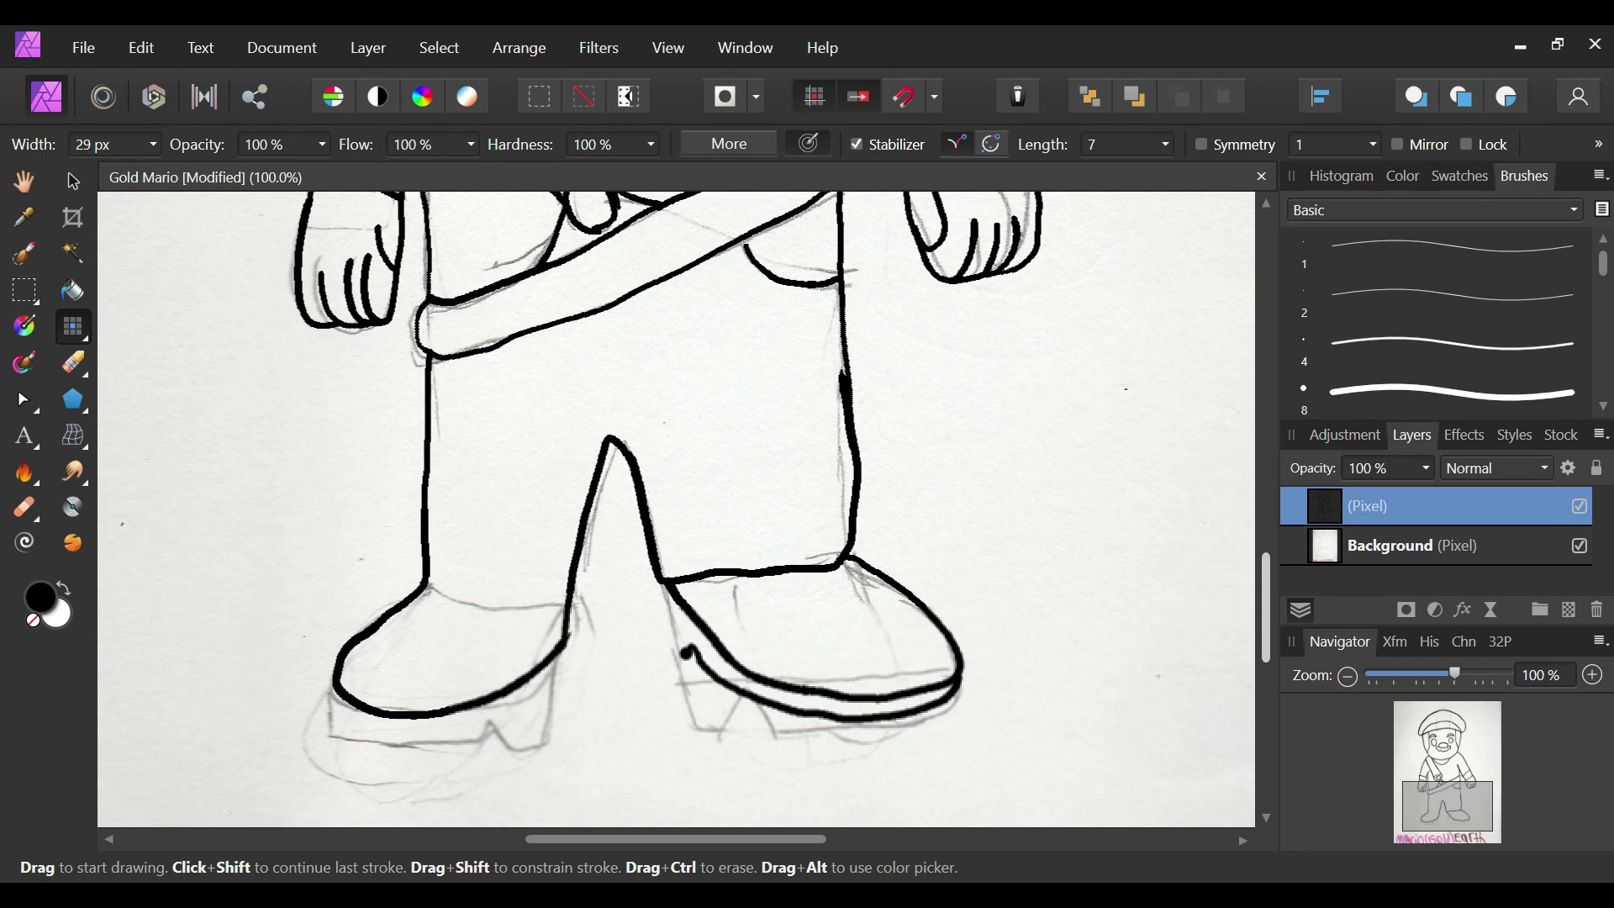
drag(682, 648, 661, 589)
Step: Ink the left shoe's sole and notched heel, replacing the first sole stroke
drag(565, 673, 490, 724)
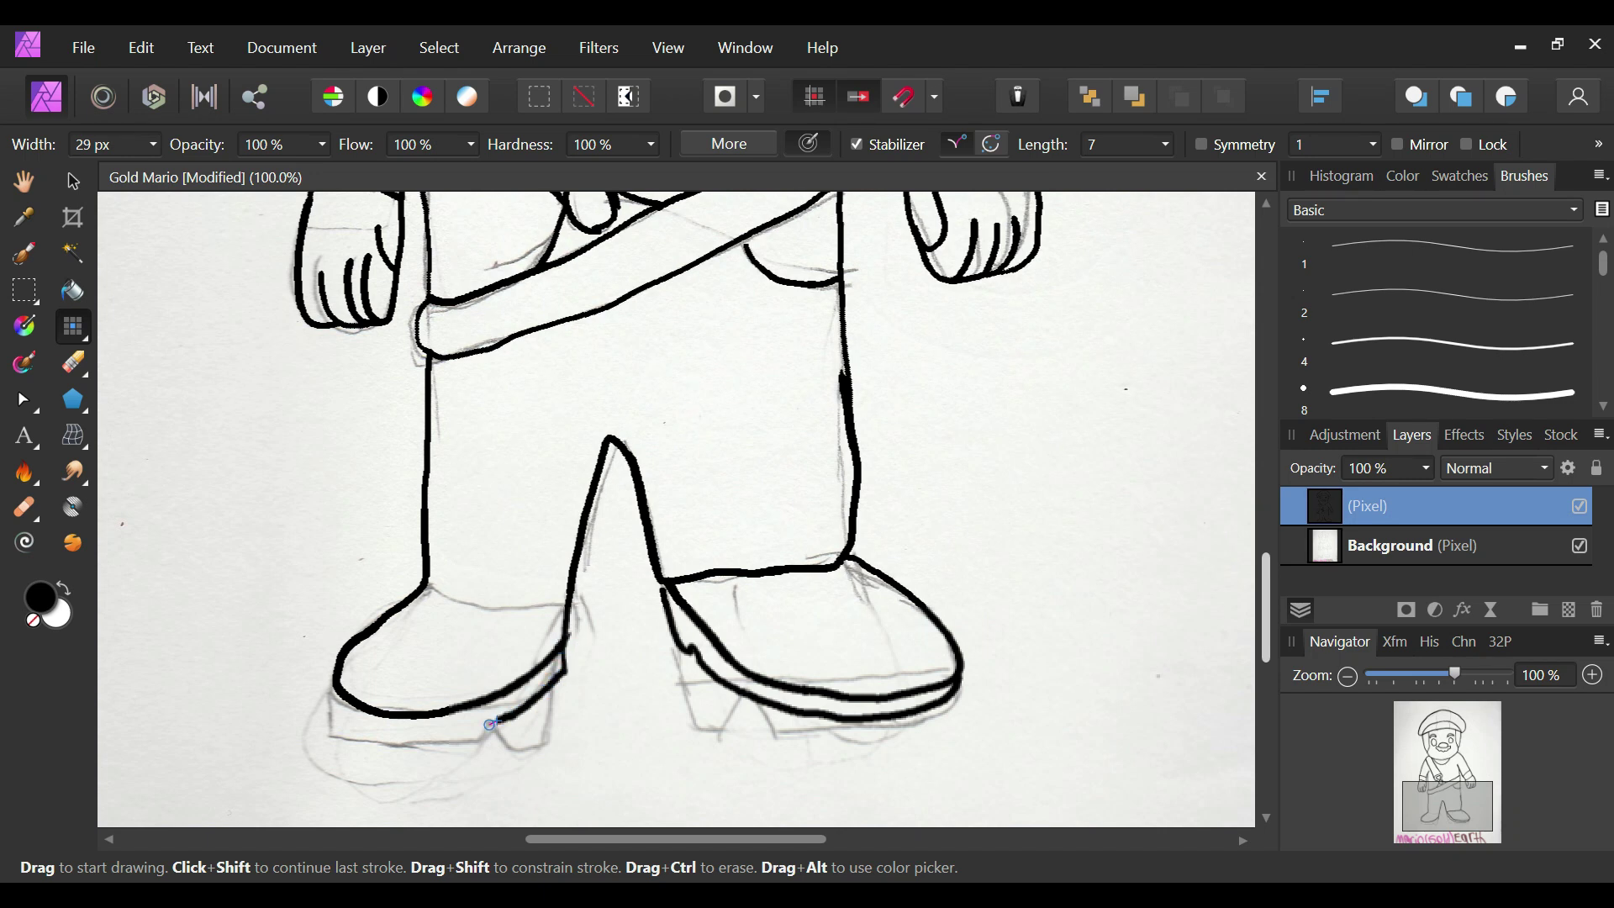
key(ctrl+z)
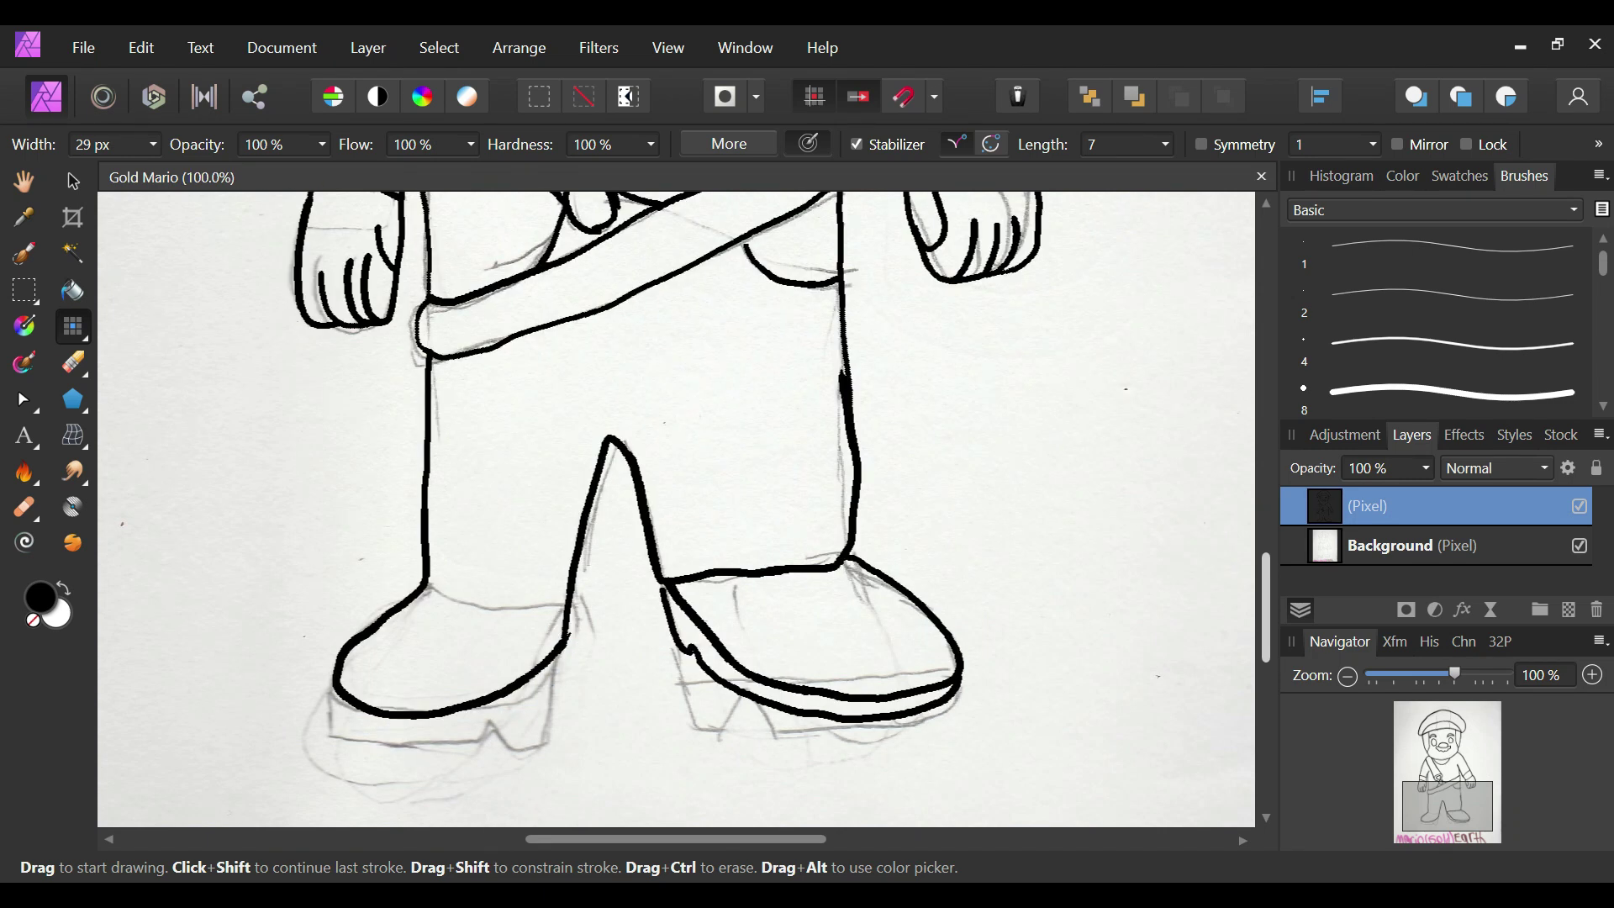
mouse_move(336, 676)
mouse_down()
mouse_move(370, 734)
mouse_move(452, 730)
mouse_move(517, 697)
mouse_move(545, 709)
mouse_move(558, 652)
mouse_up()
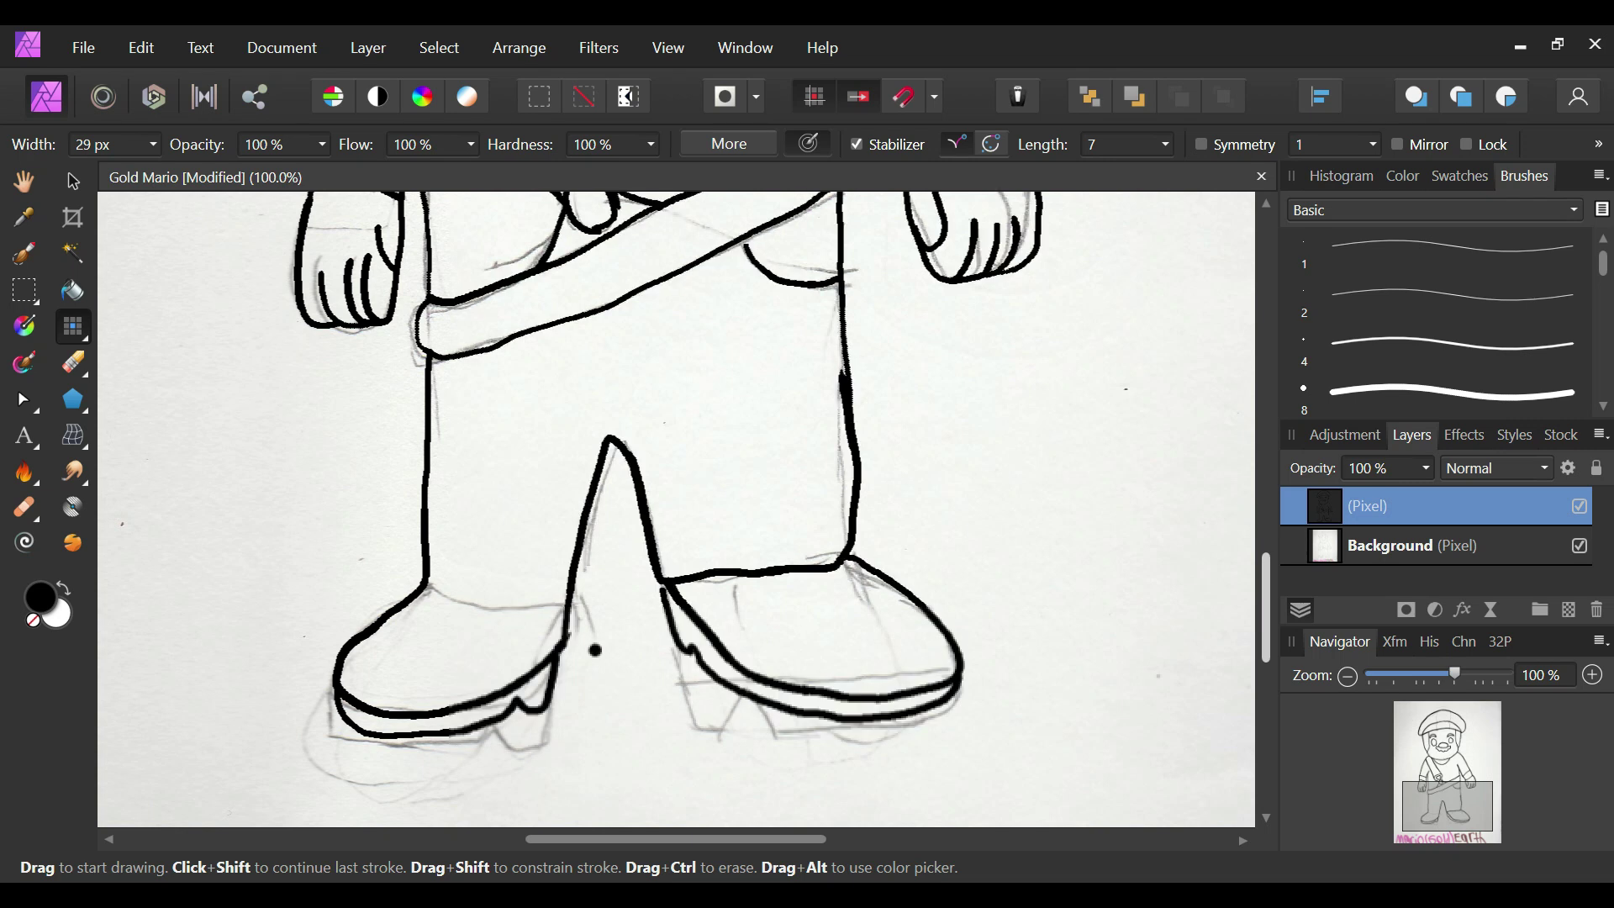
drag(567, 636, 552, 702)
Step: Ink the left trouser hem and the curved detail on top of the left shoe, and save the document
mouse_move(428, 587)
mouse_down()
mouse_move(525, 613)
mouse_move(571, 612)
mouse_up()
mouse_move(427, 588)
mouse_down()
mouse_move(391, 636)
mouse_move(400, 665)
mouse_move(491, 621)
mouse_up()
click(426, 613)
key(ctrl+z)
key(ctrl+z)
key(ctrl+s)
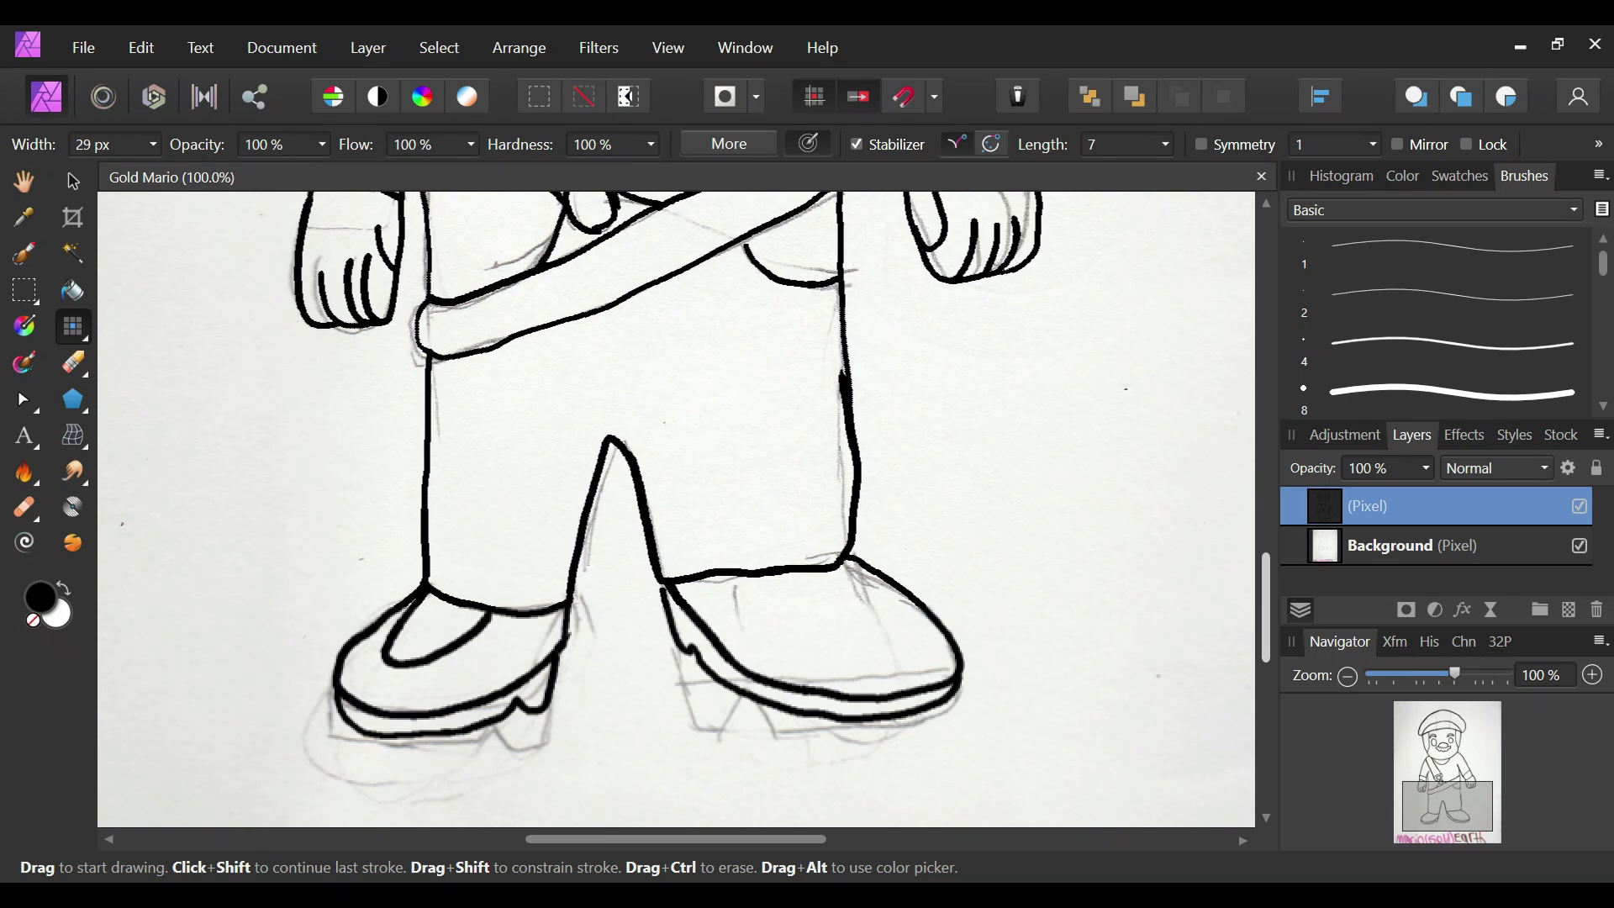
Step: Ink crisscross laces inside the left shoe's opening, and draw the matching curved opening with laces on the right shoe
mouse_move(400, 665)
mouse_down()
mouse_move(491, 620)
mouse_move(408, 624)
mouse_move(418, 667)
mouse_move(450, 636)
mouse_up()
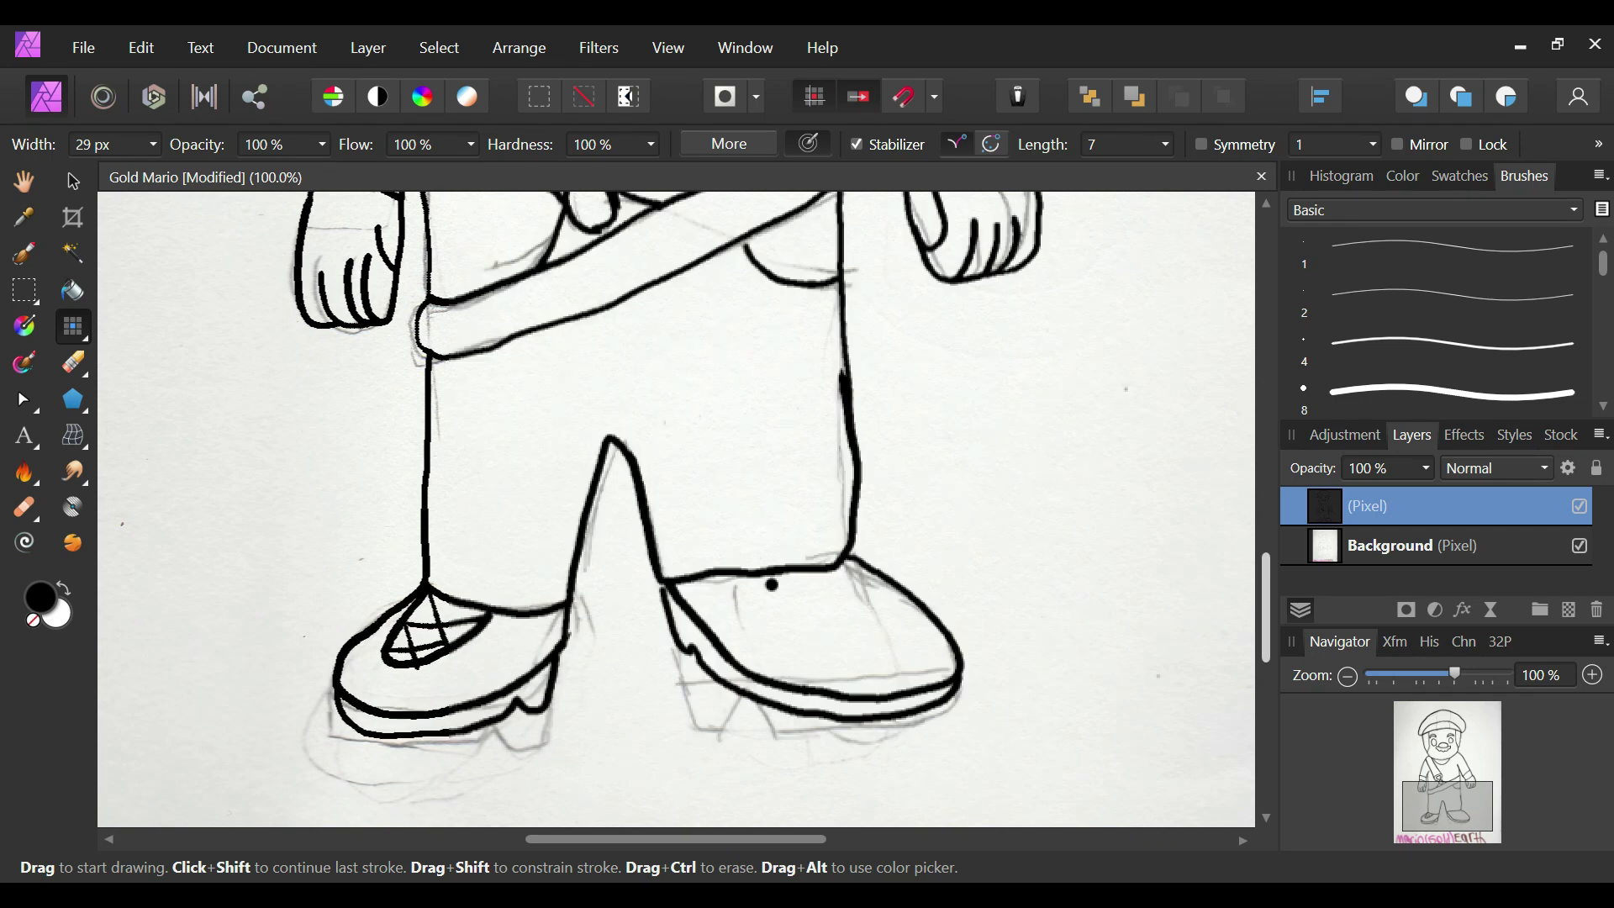
mouse_move(756, 574)
mouse_down()
mouse_move(842, 647)
mouse_move(850, 561)
mouse_move(786, 616)
mouse_move(878, 604)
mouse_up()
mouse_move(878, 593)
mouse_down()
mouse_move(836, 643)
mouse_move(877, 624)
mouse_up()
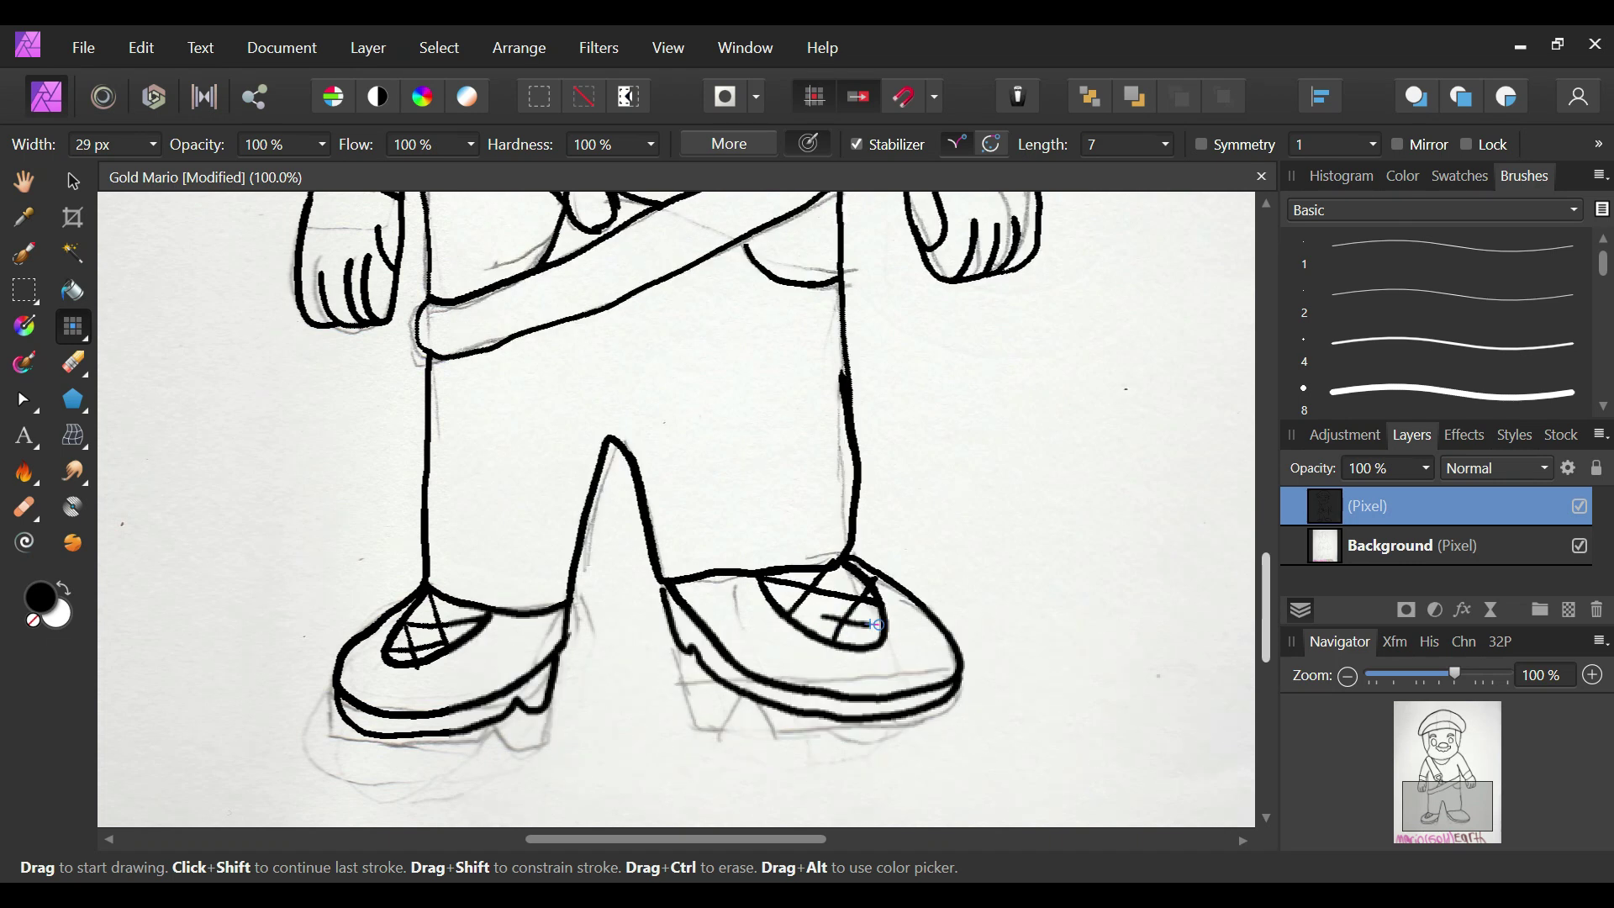
Step: Undo the lace strokes on the right shoe, redraw them as a crisscross inside its curved opening, and save the document
key(ctrl+z)
key(ctrl+z)
key(ctrl+z)
key(ctrl+z)
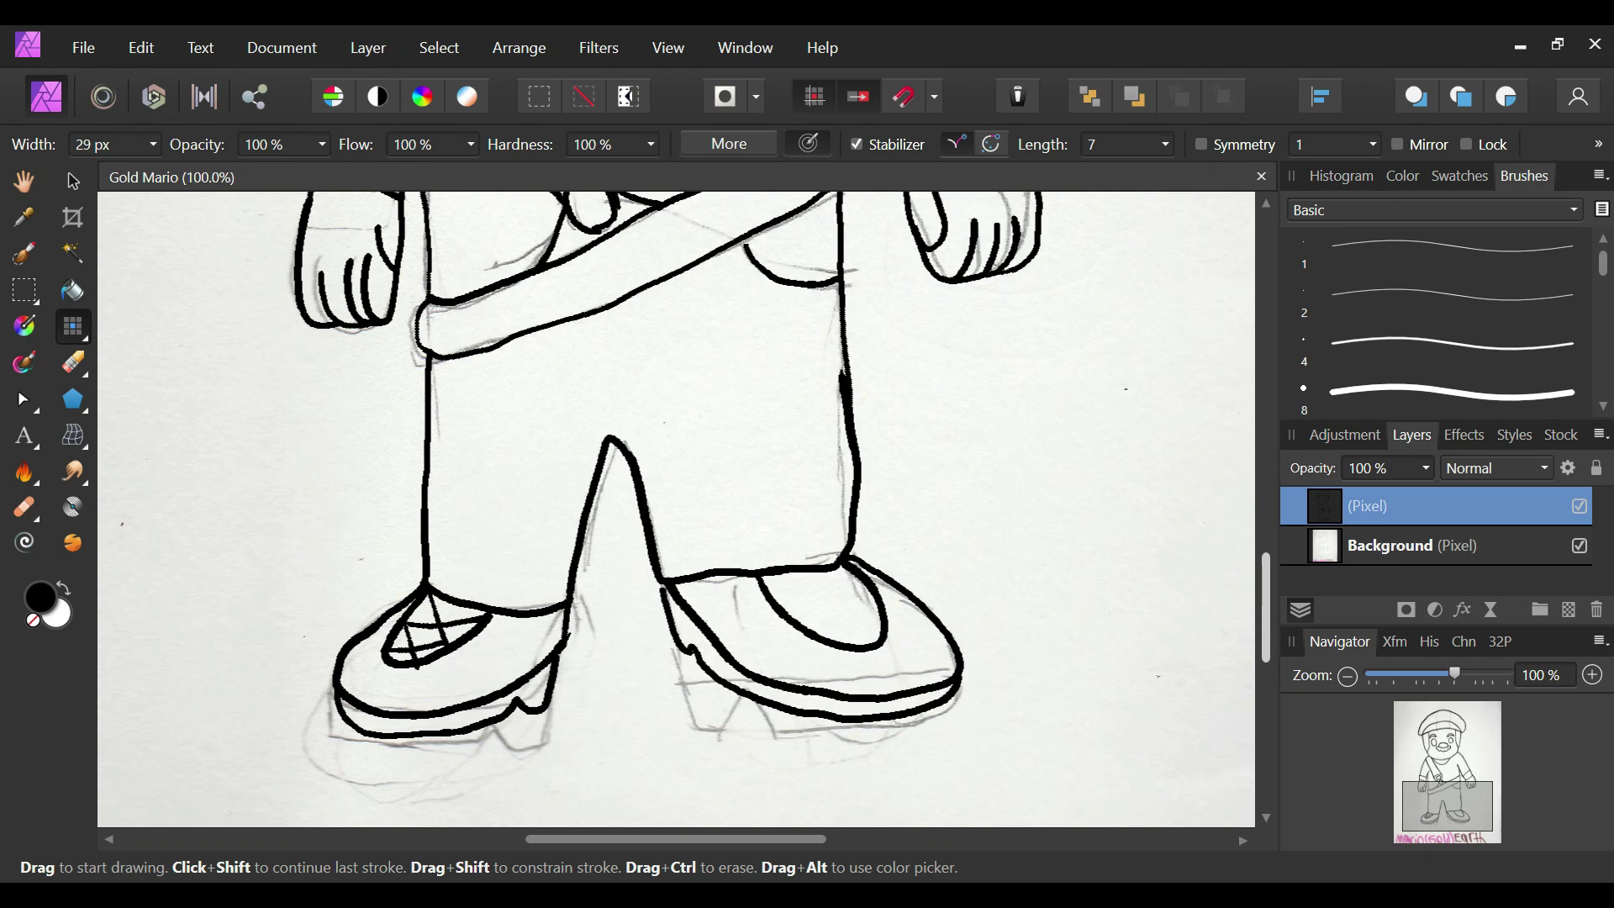
mouse_move(867, 584)
mouse_down()
mouse_move(838, 643)
mouse_move(803, 625)
mouse_move(876, 593)
mouse_up()
drag(841, 277, 846, 378)
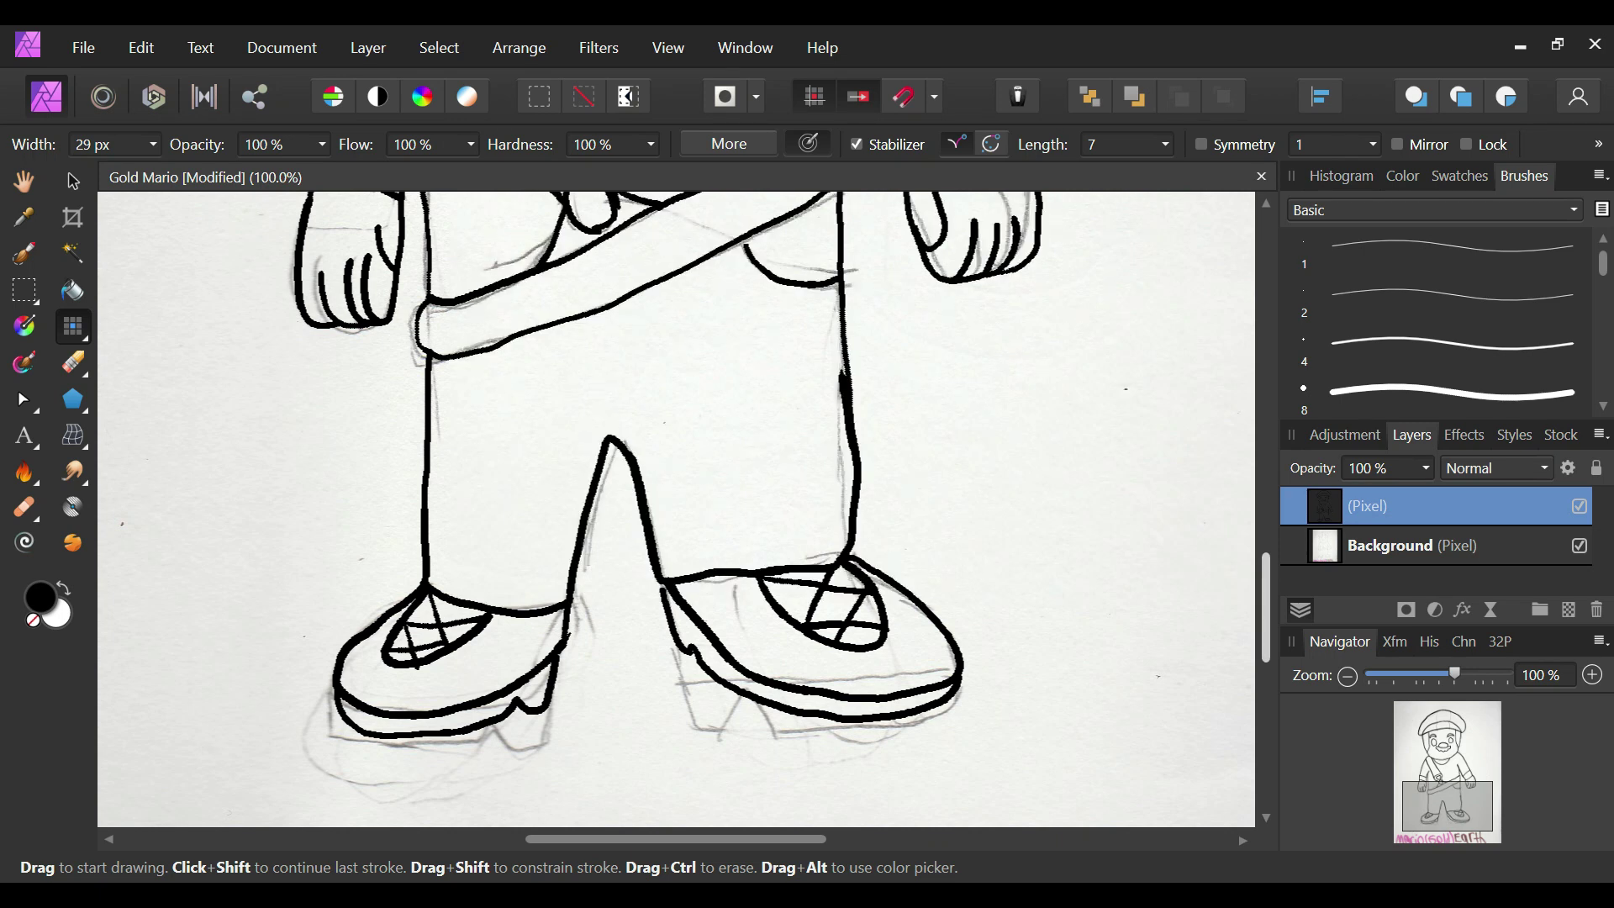
scroll(677, 510, up, 10)
scroll(1128, 440, down, 6)
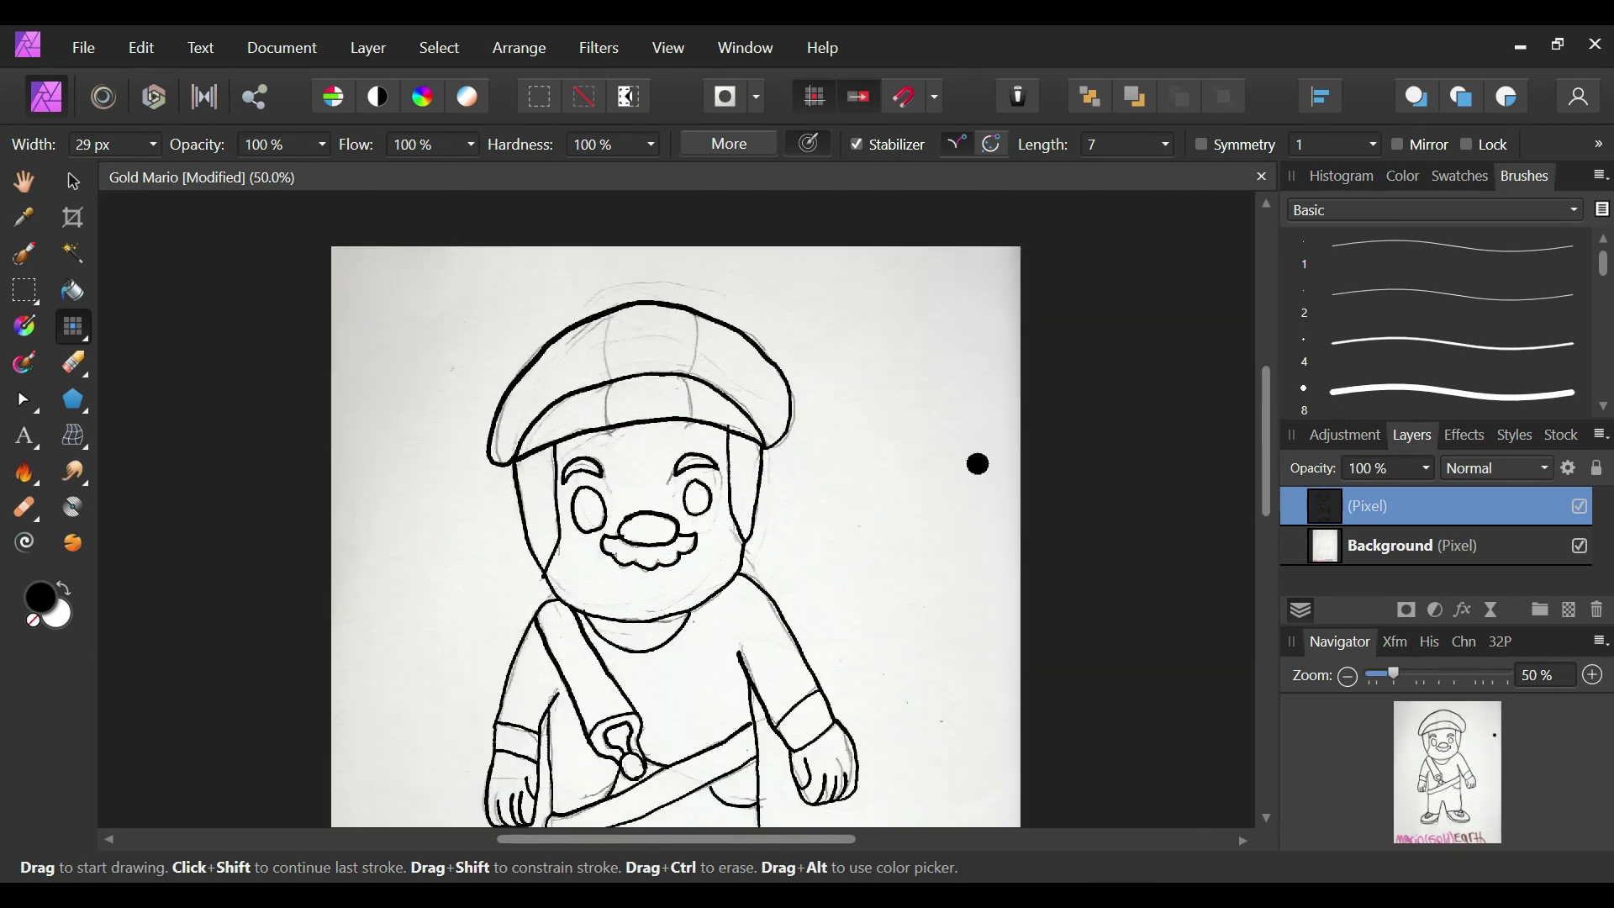
key(ctrl+s)
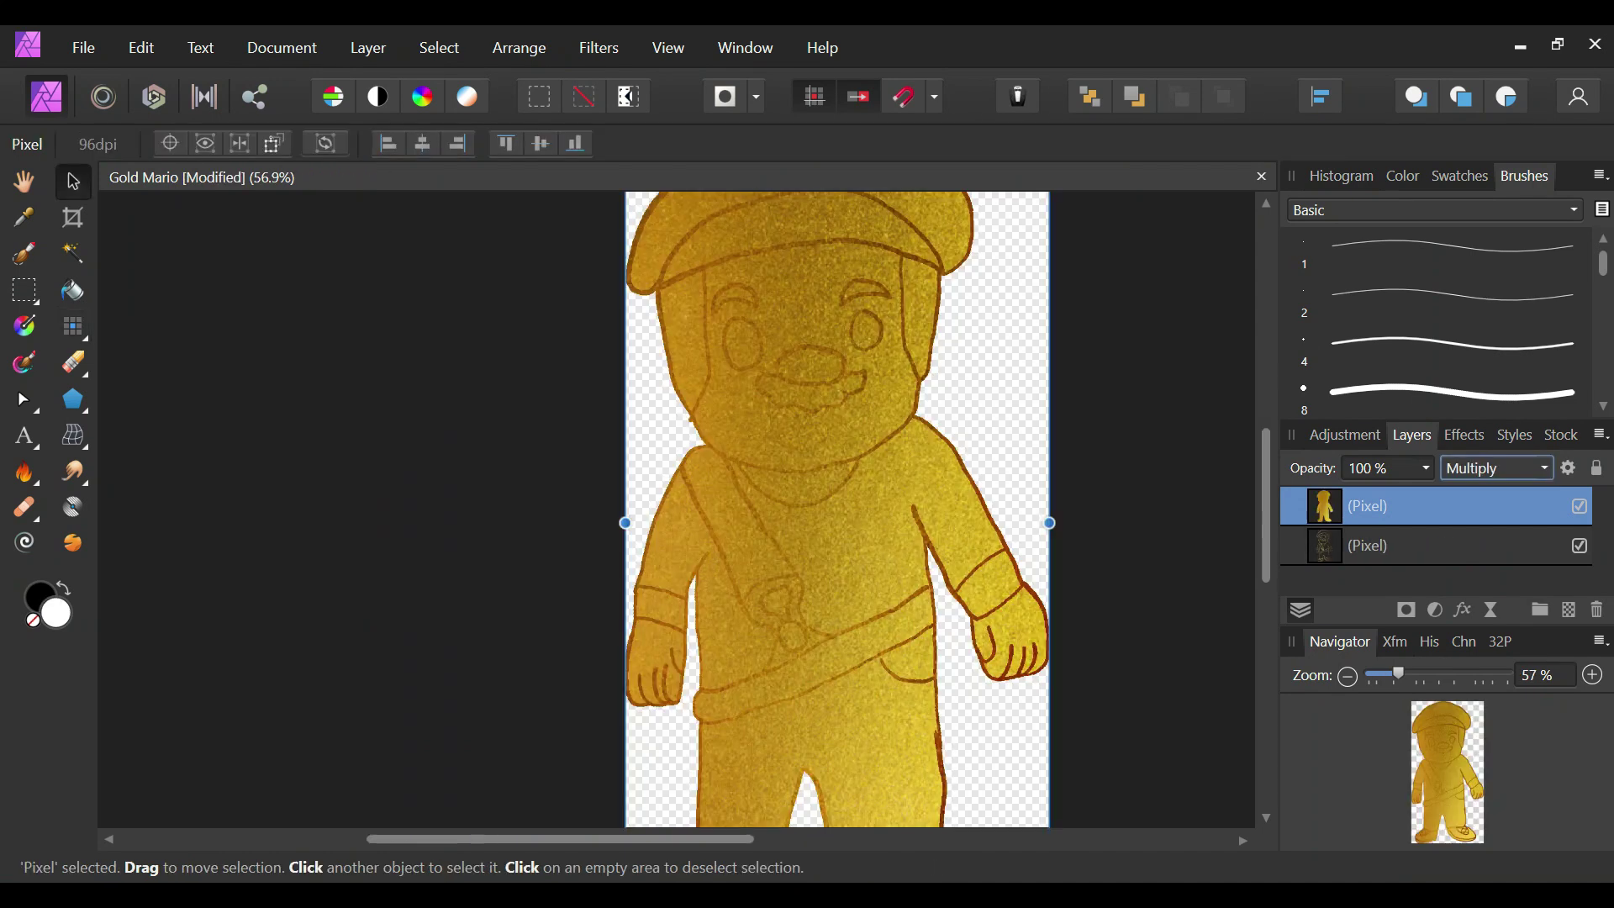
scroll(677, 510, down, 3)
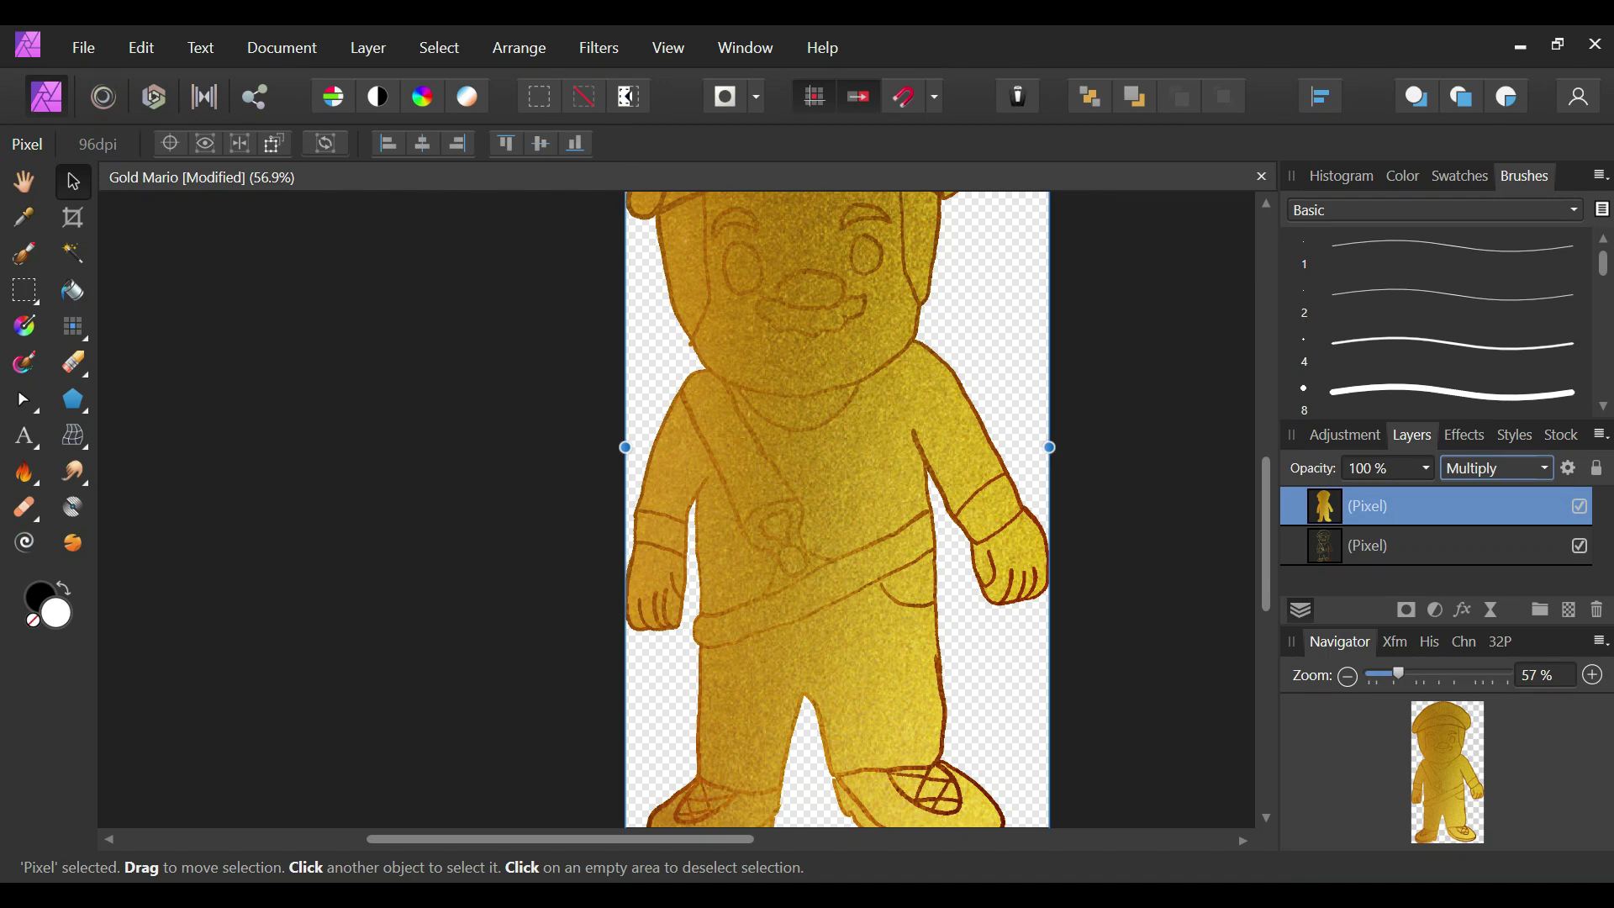
scroll(747, 482, down, 4)
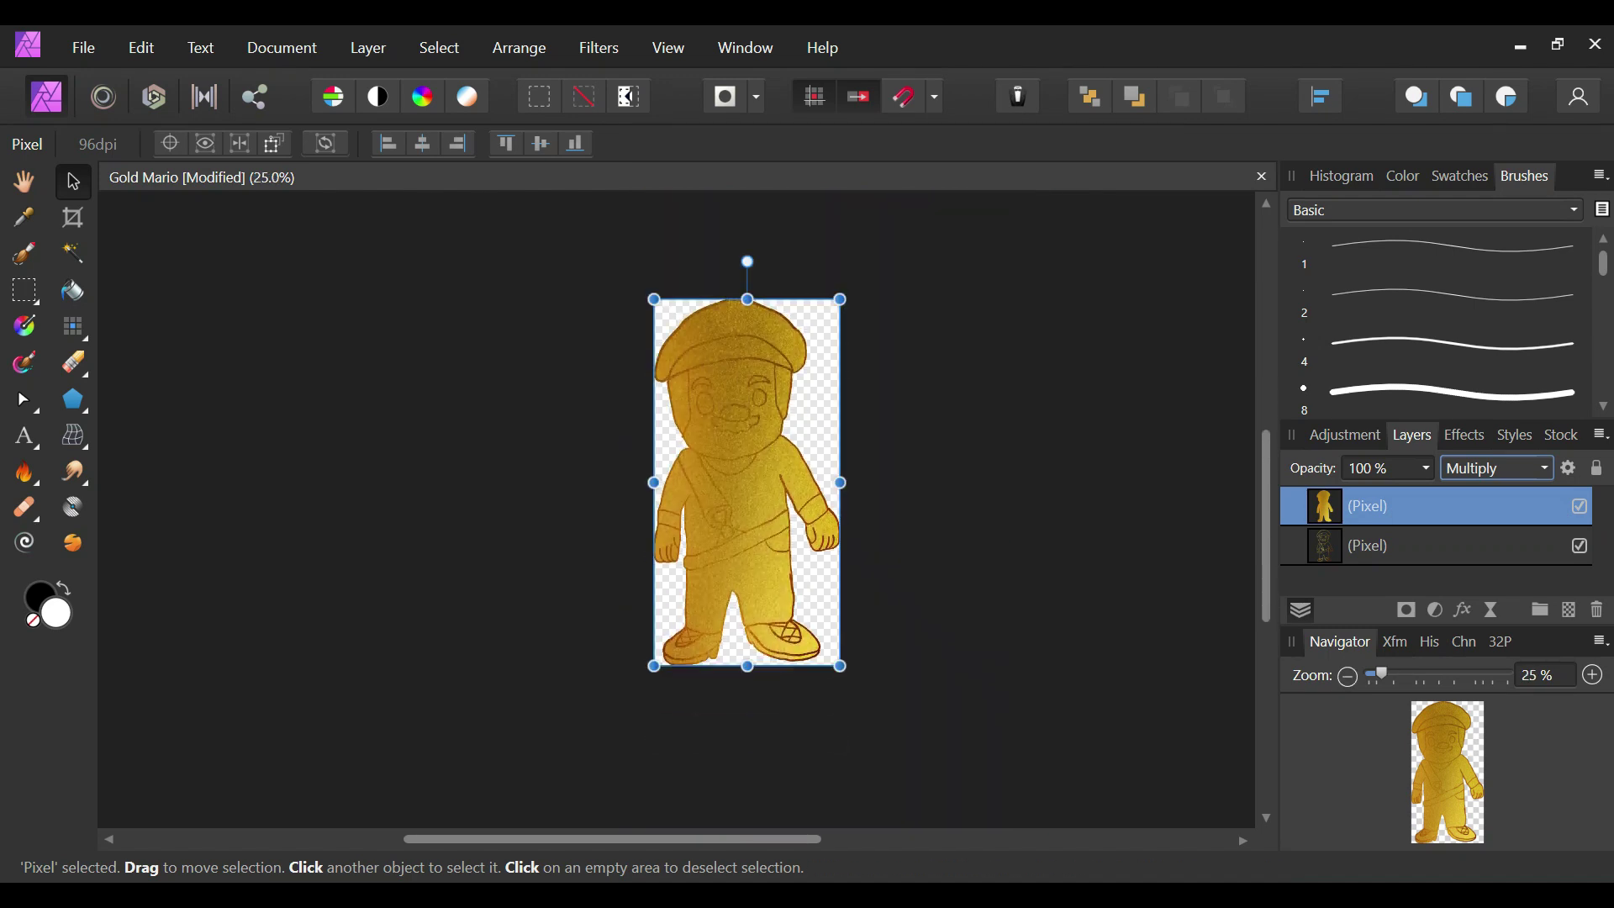